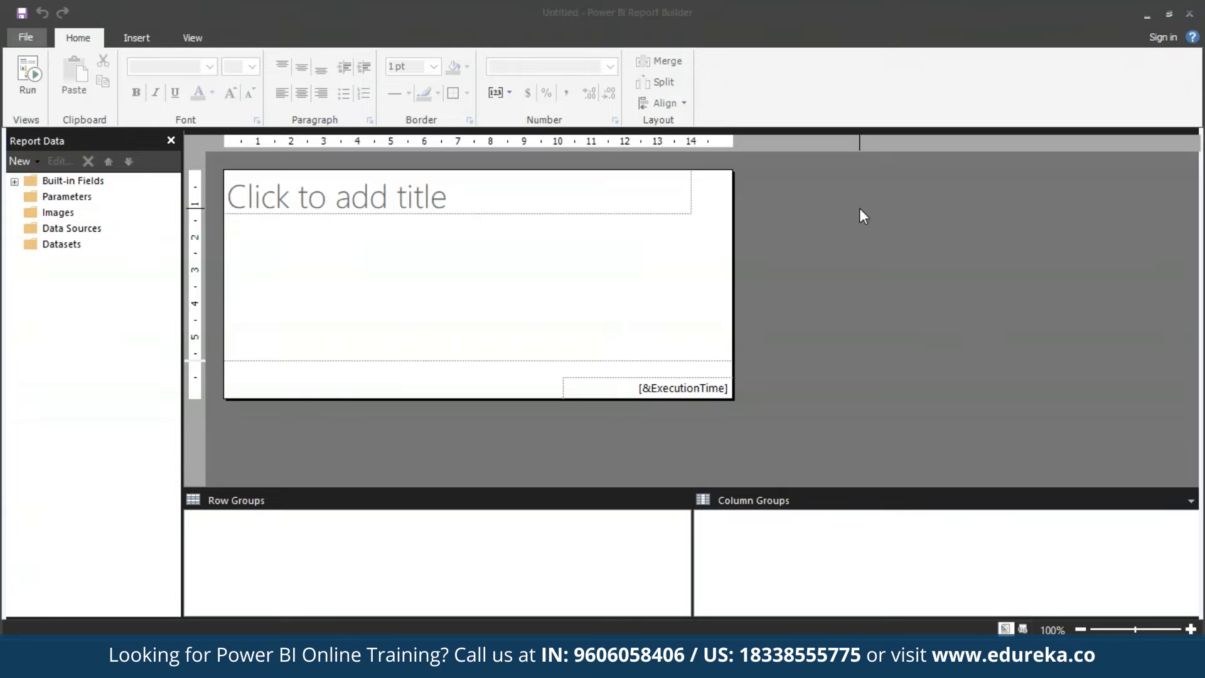
Start a new report with the Table or Matrix Wizard and choose to create a dataset.
click(26, 37)
click(70, 80)
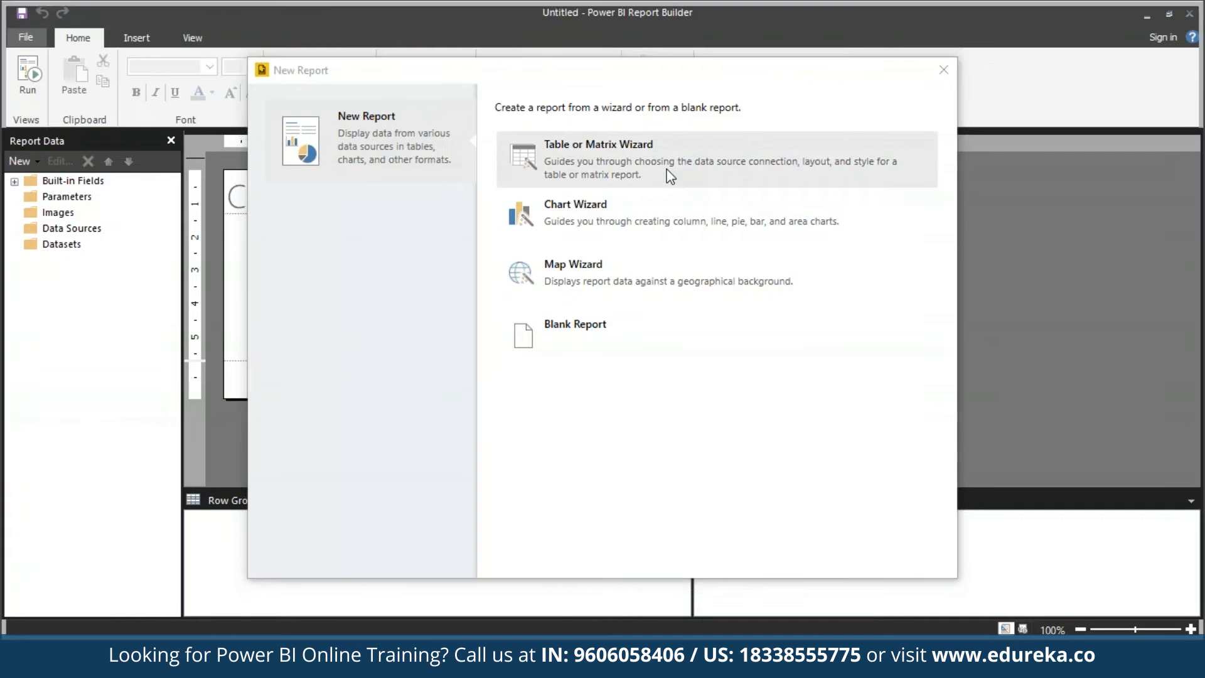
key(Escape)
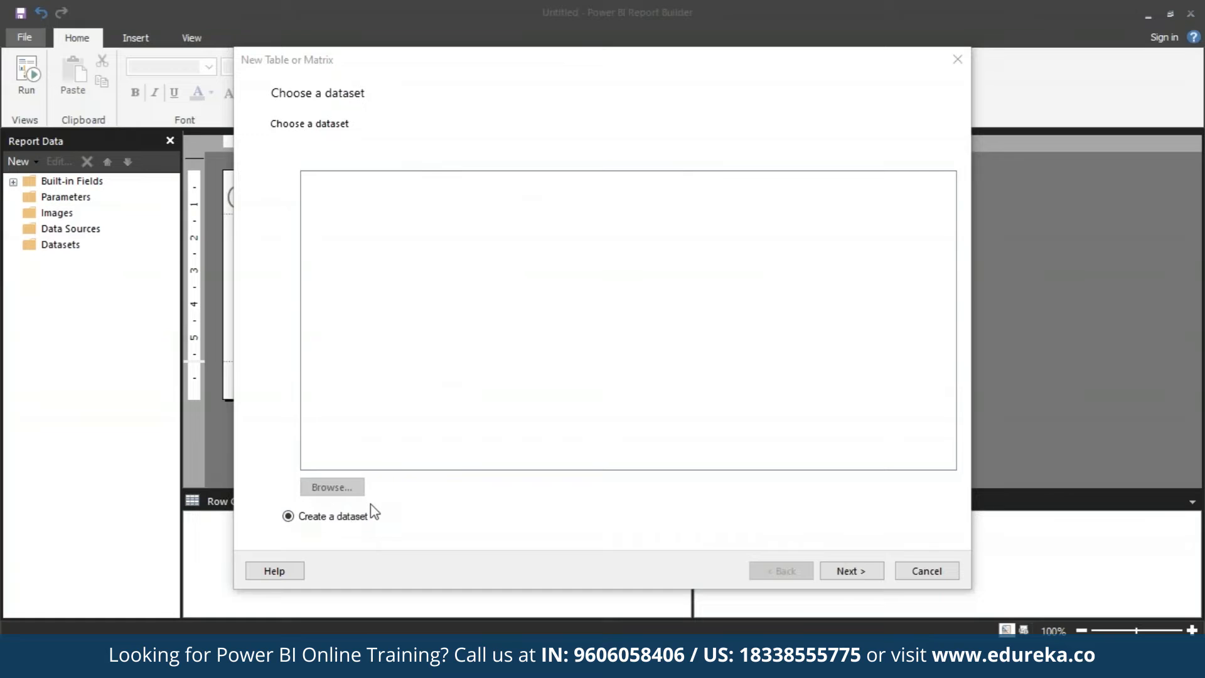
click(858, 573)
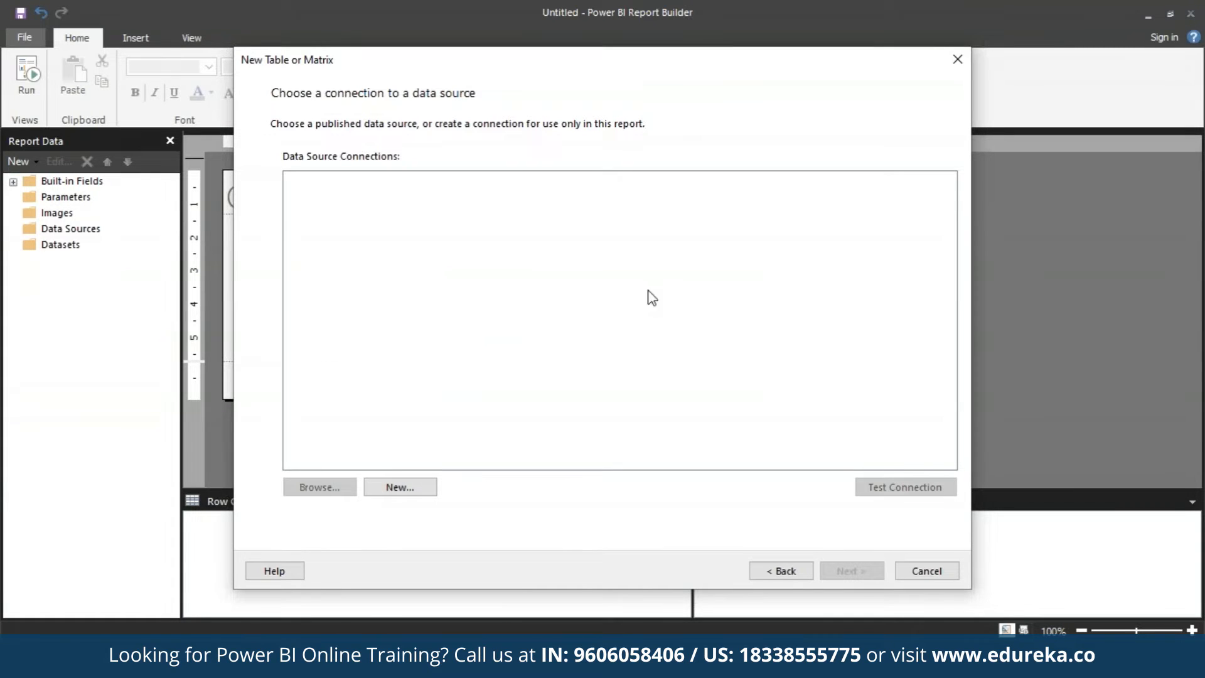
Create a data source connection named MyAzureDataSource with the connection type Microsoft Azure SQL Database.
click(431, 487)
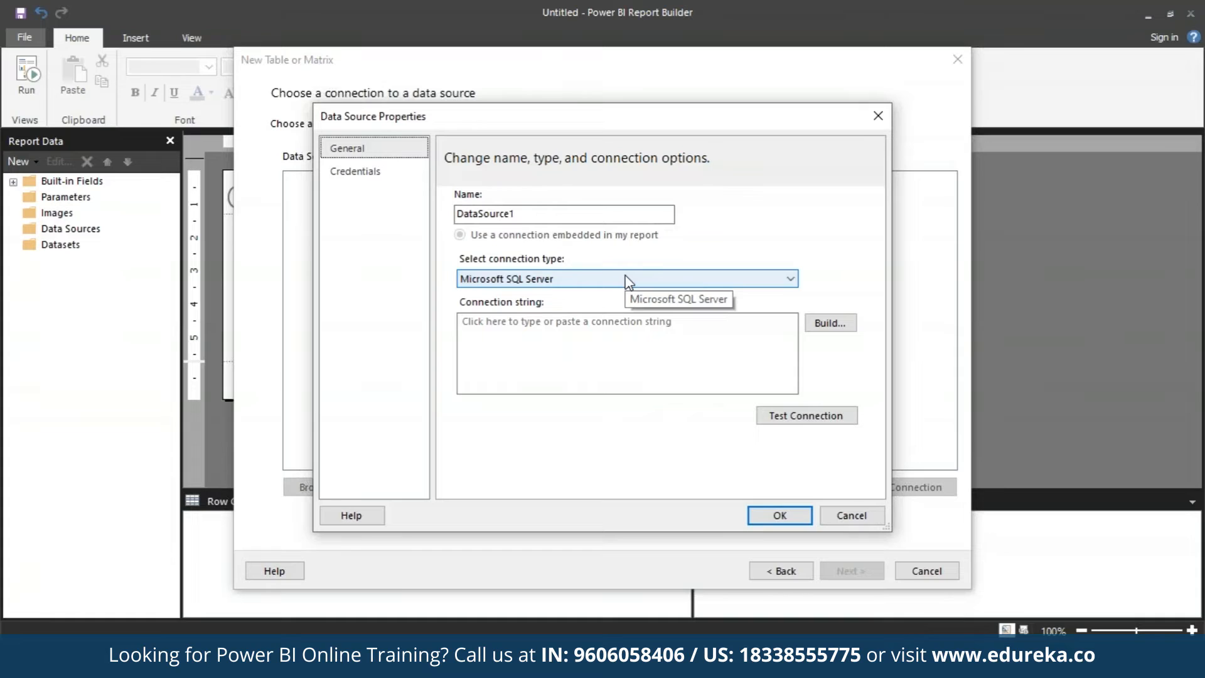
click(632, 213)
double_click(632, 213)
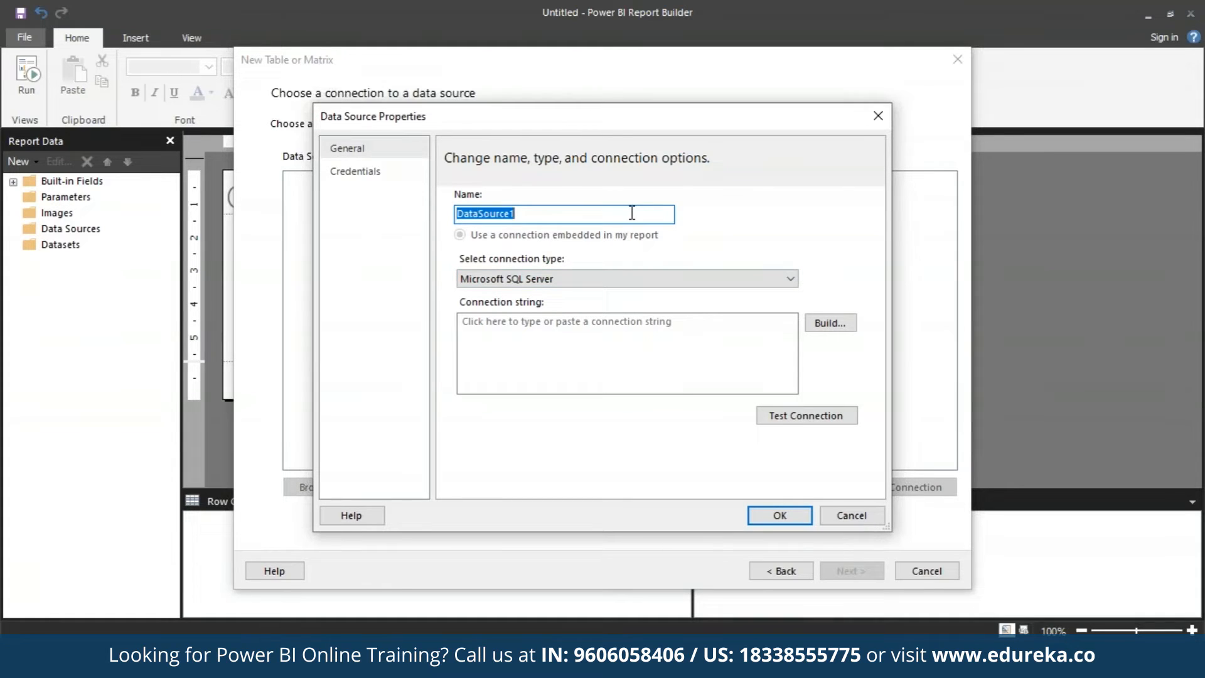
text(MyAzureDataSource)
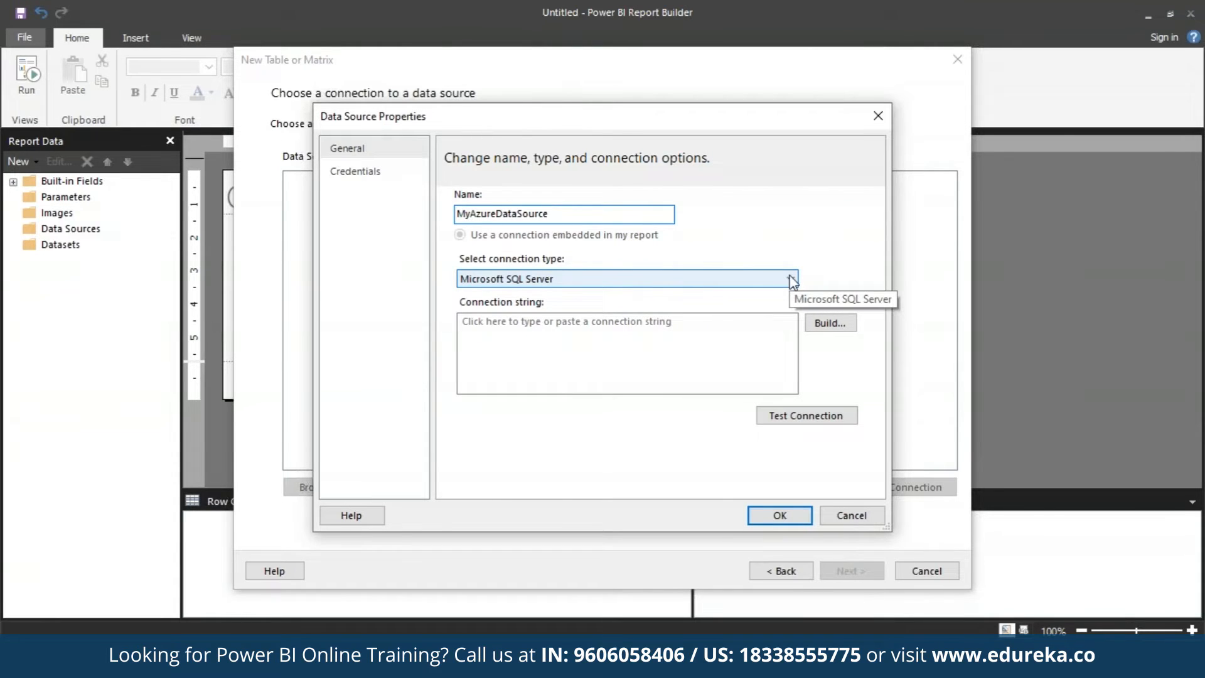
click(792, 280)
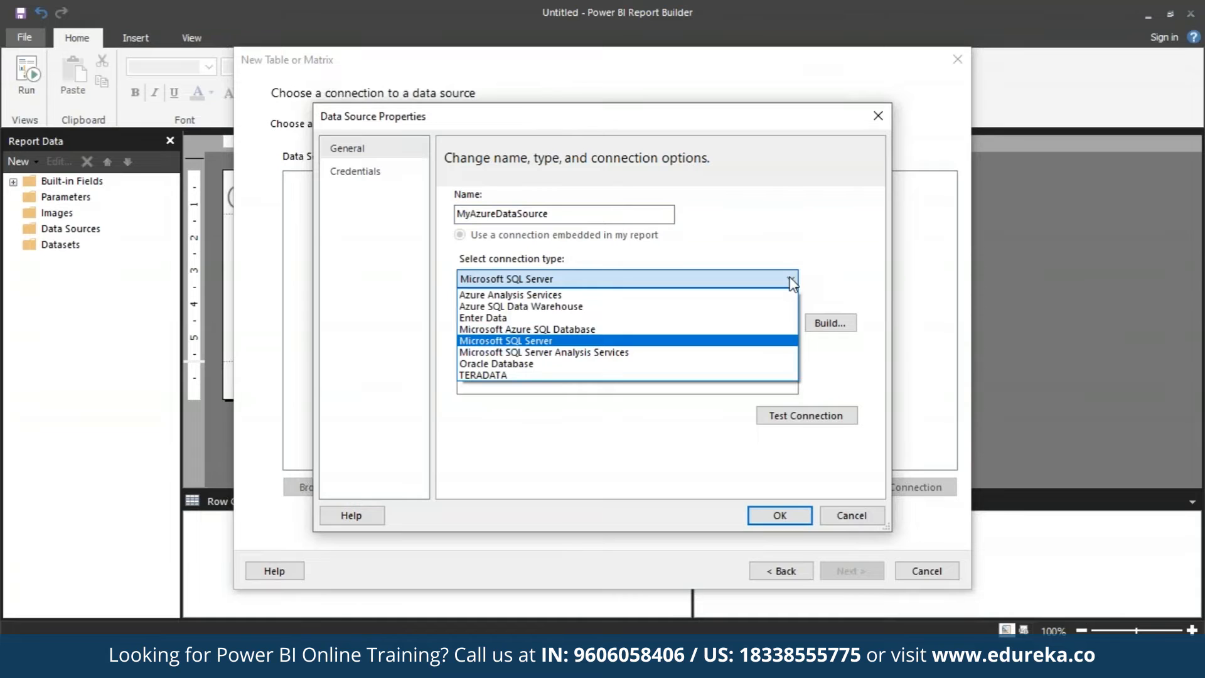
click(719, 329)
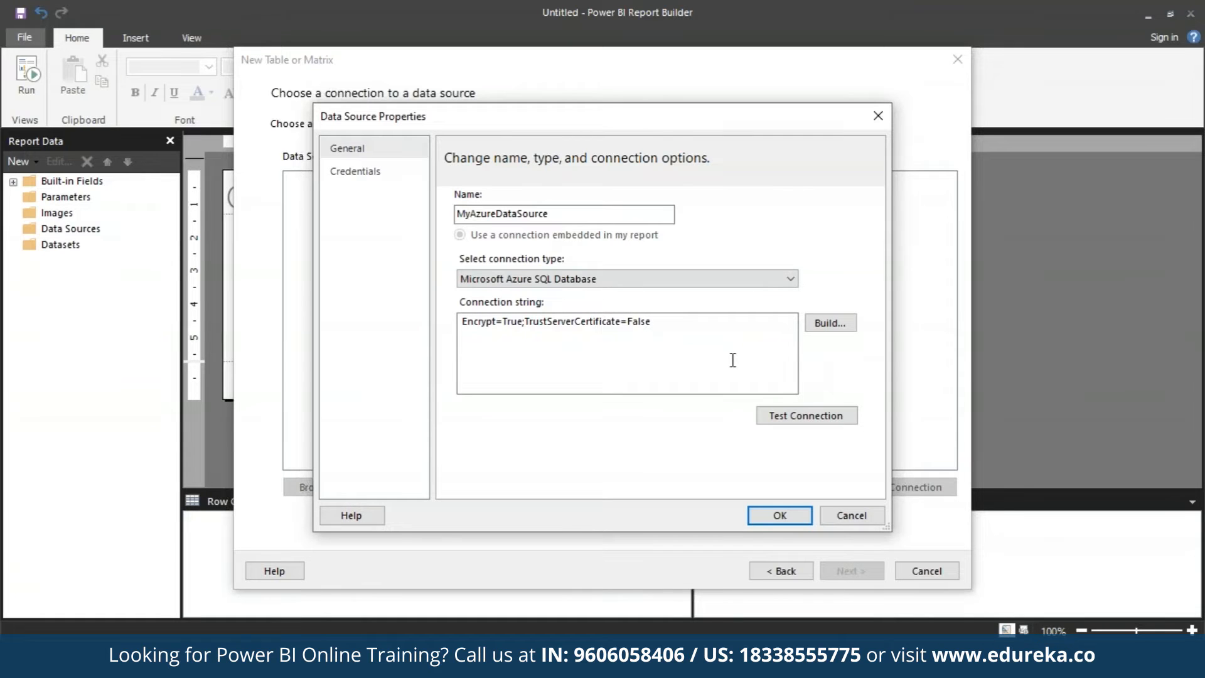
Build the connection with SQL Server Authentication and the server name mysqlserver-2517.database.windows.net, copied from mySampleDatabase's overview in the Azure portal.
click(841, 326)
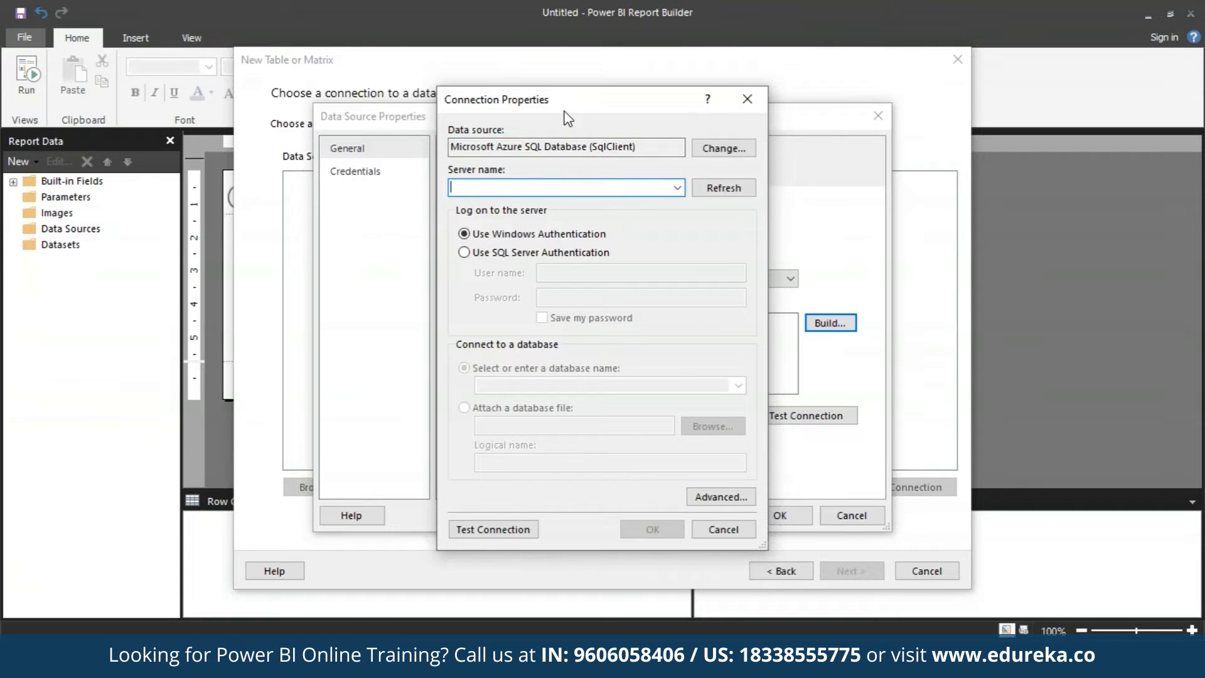
click(540, 252)
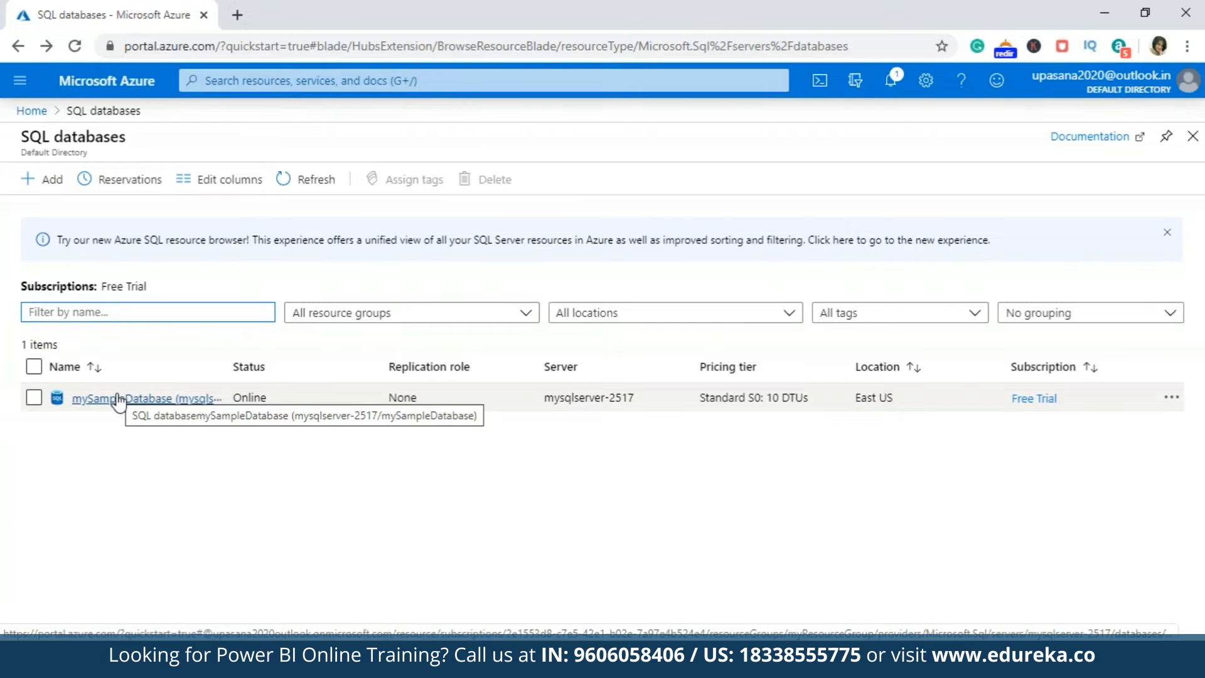
click(118, 399)
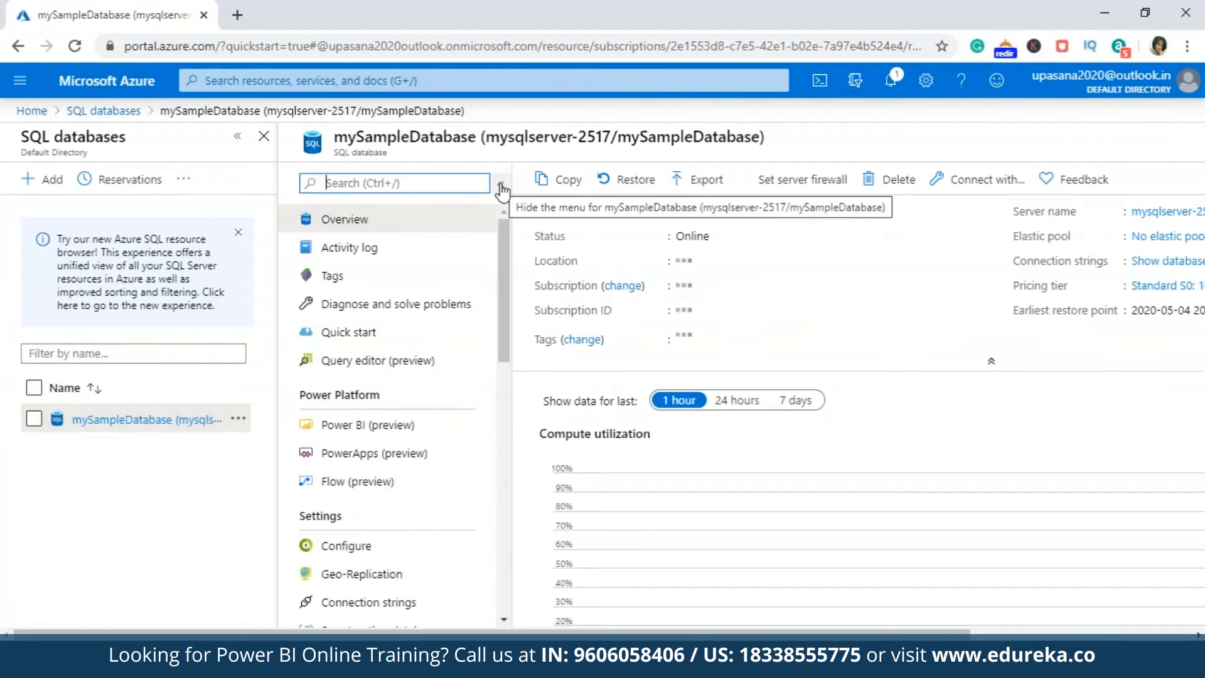
click(502, 188)
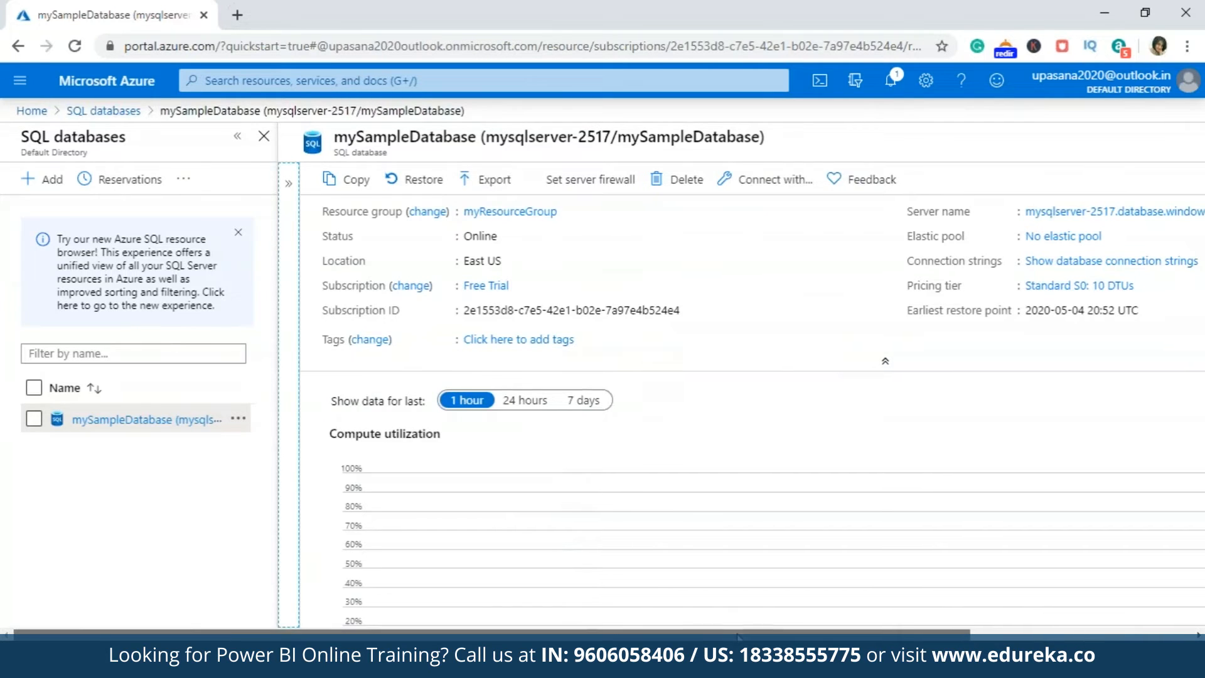
drag(737, 636, 960, 635)
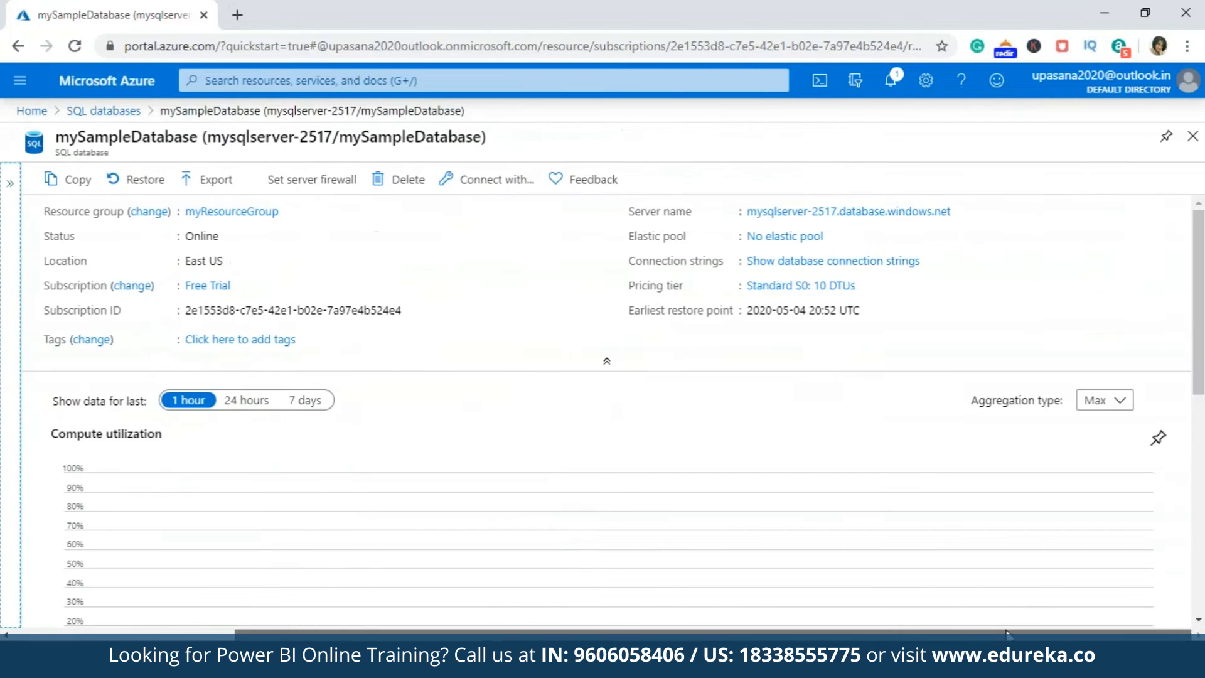
click(741, 212)
drag(744, 212, 967, 214)
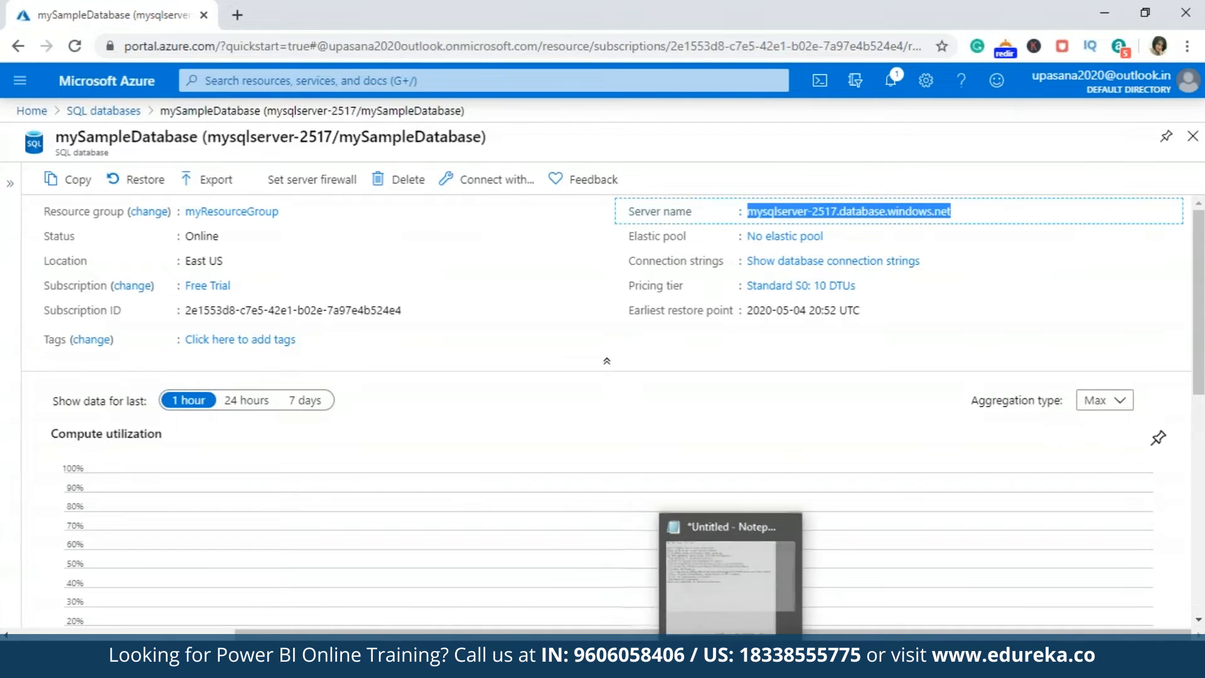
click(783, 665)
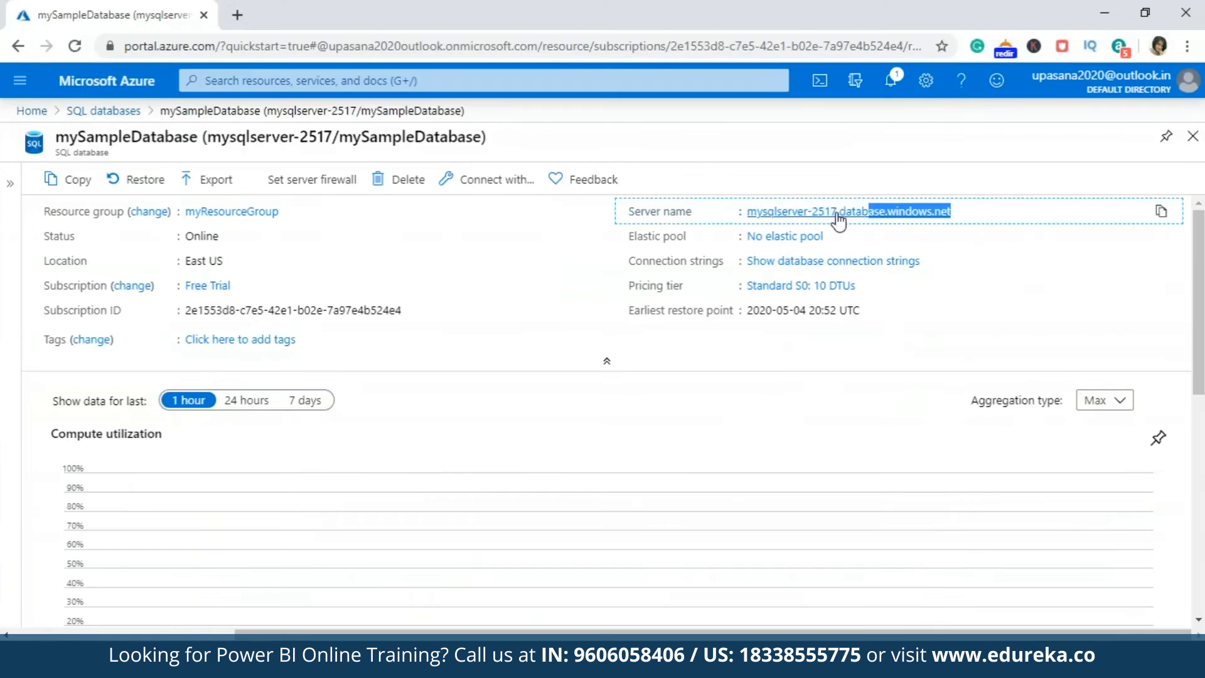
click(1161, 211)
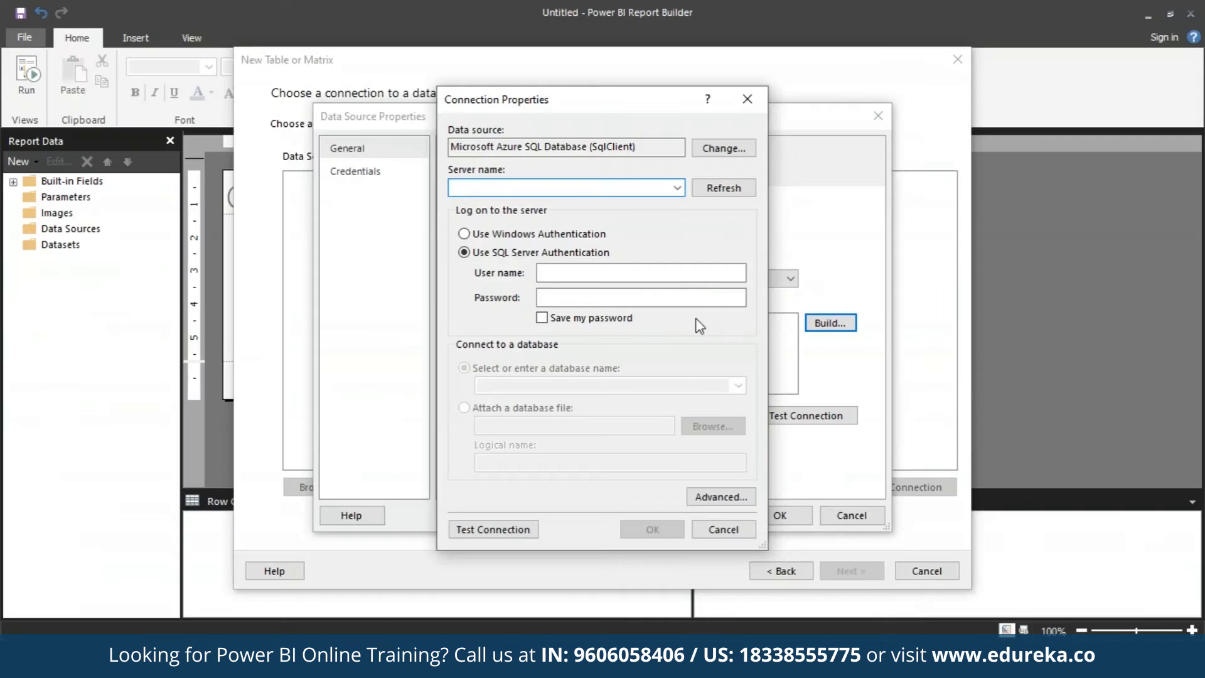
key(ctrl+v)
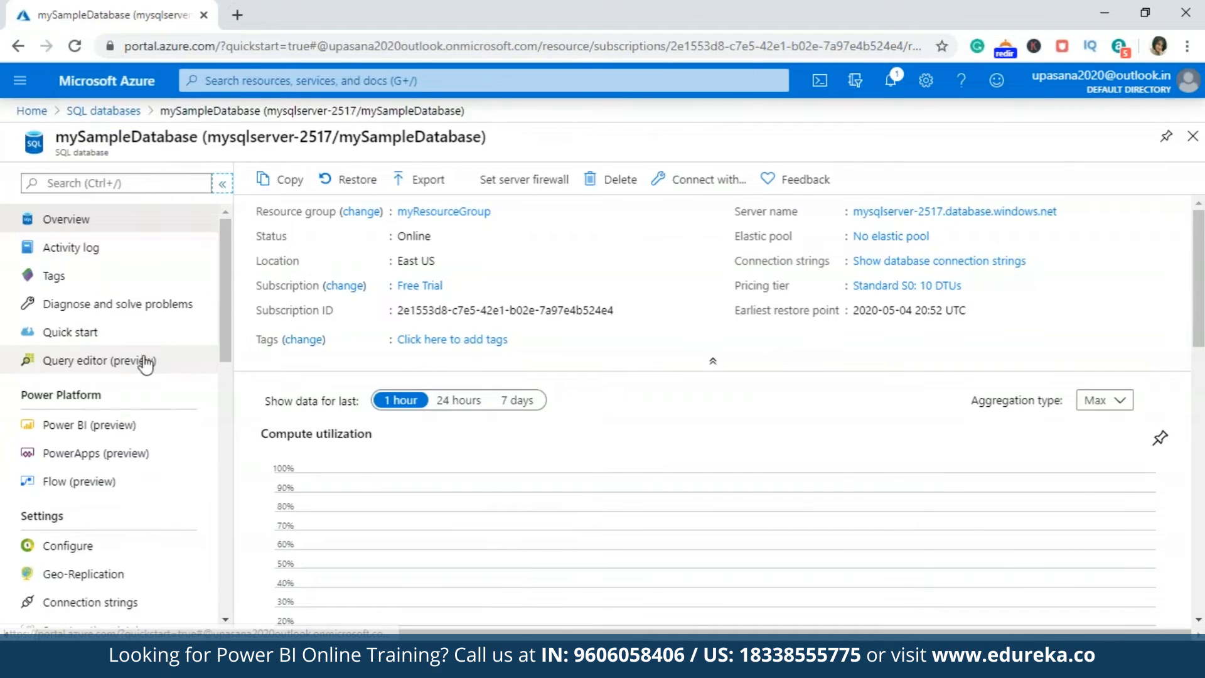
Copy the login azureuser from the database's Query editor in the Azure portal into the connection's user name.
click(126, 360)
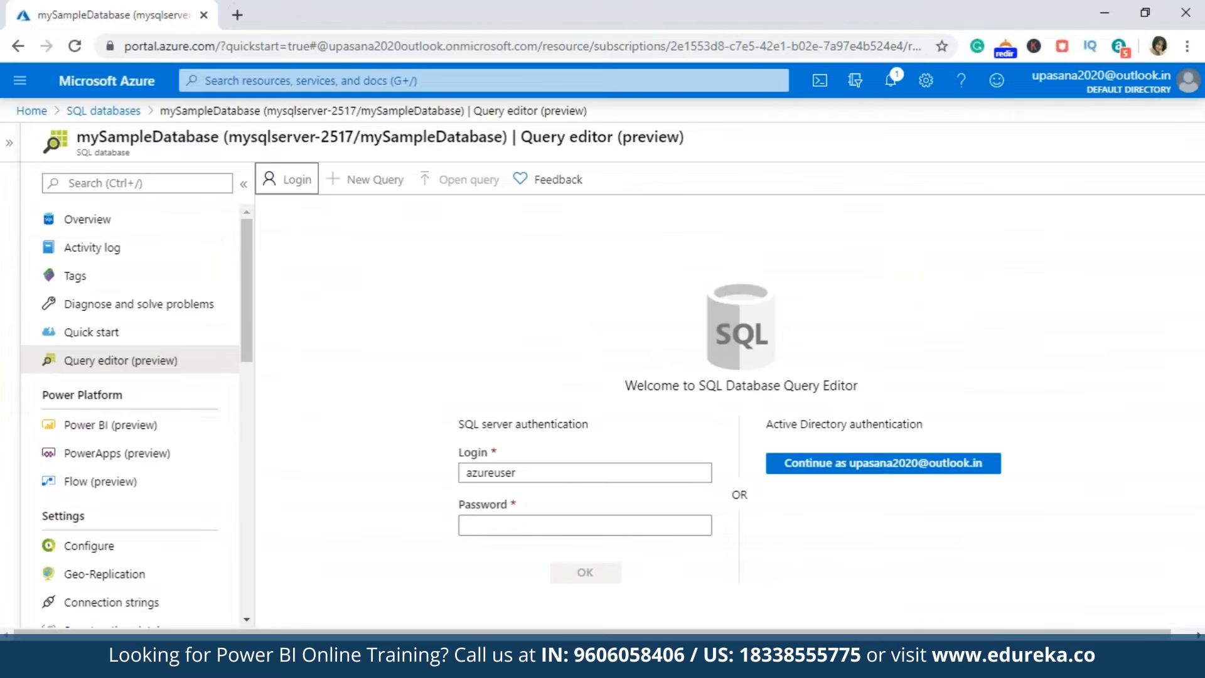
double_click(512, 472)
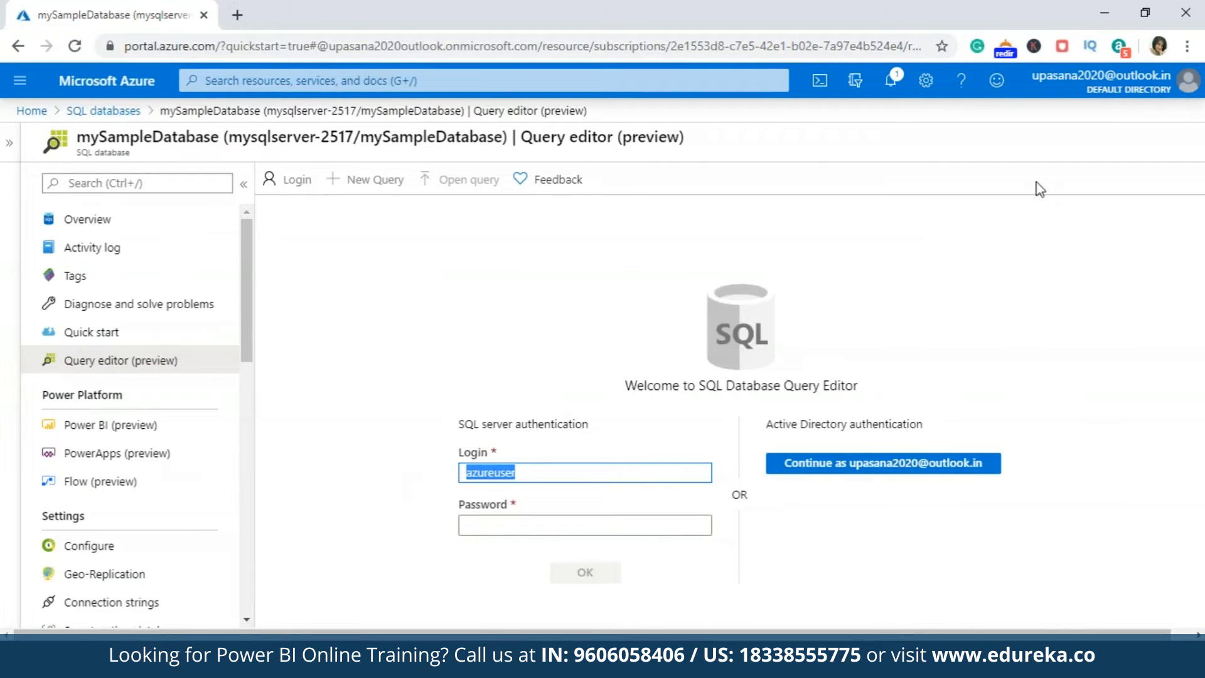
click(1111, 7)
click(638, 273)
key(ctrl+v)
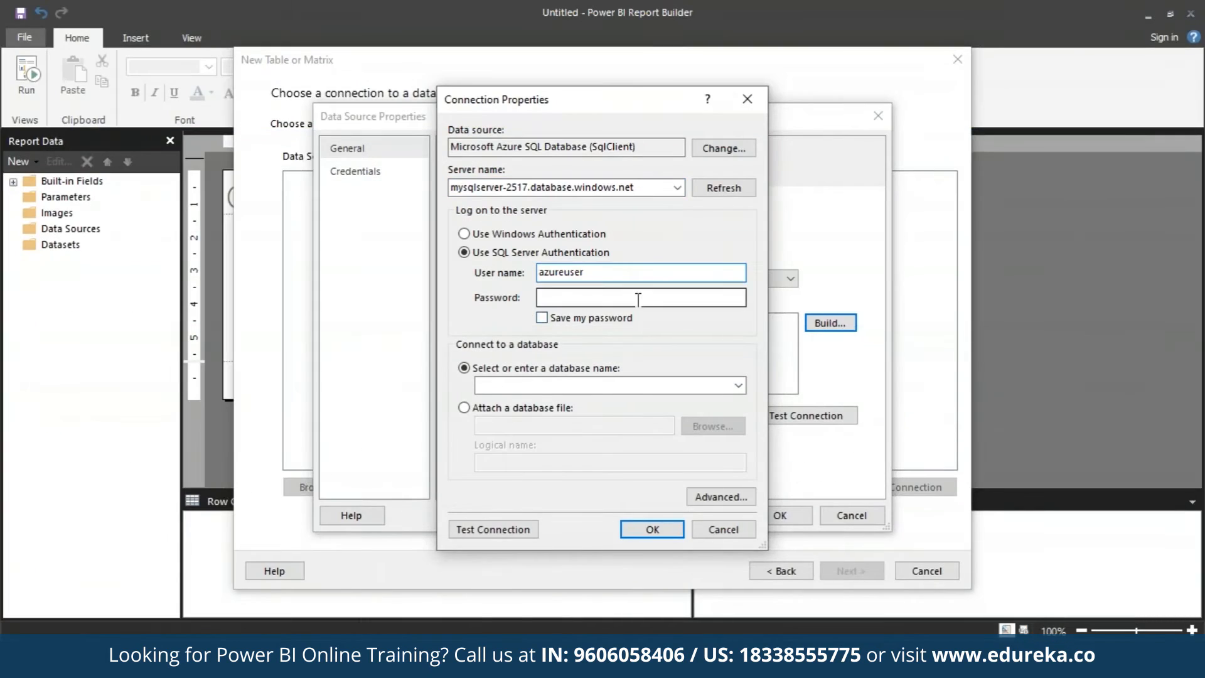
Enter the server password, have it saved, and select mySampleDatabase as the database to connect to.
click(637, 299)
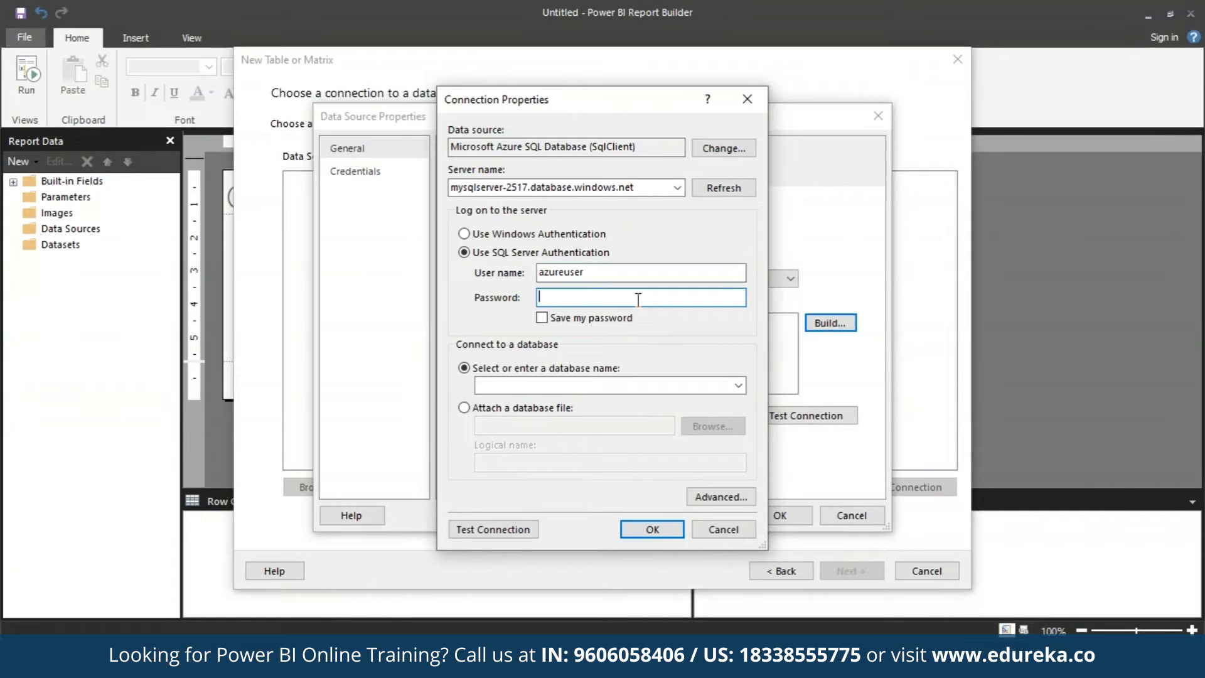
text(••••••••)
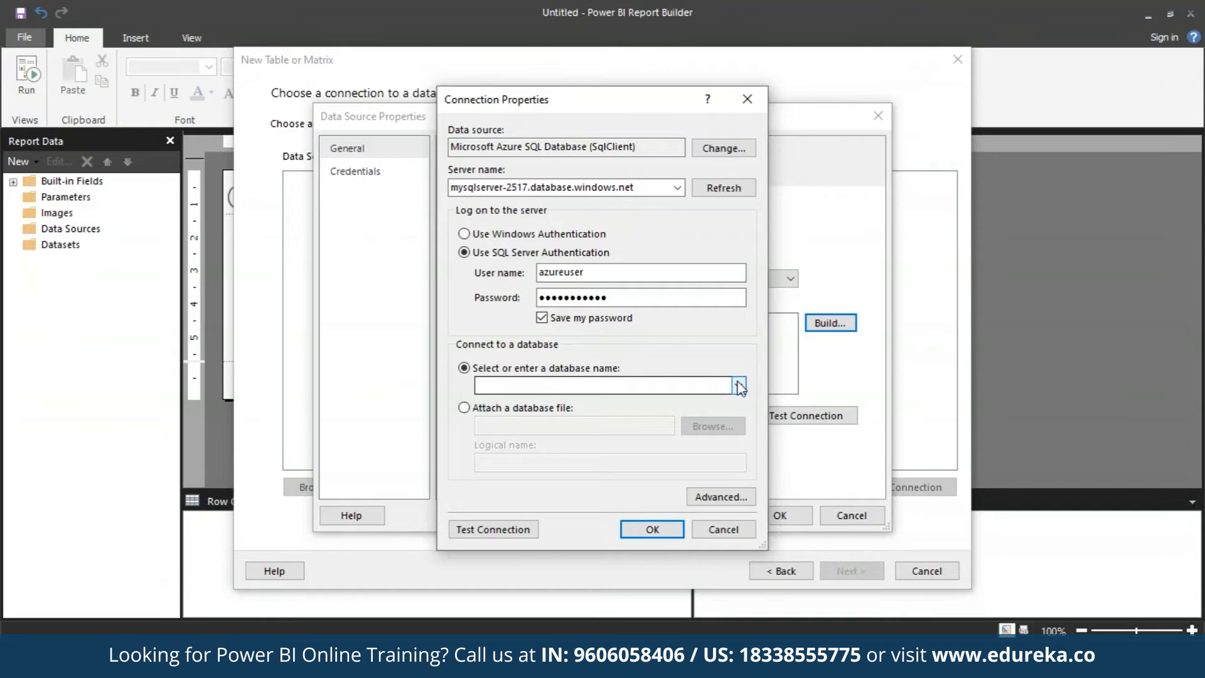
click(739, 385)
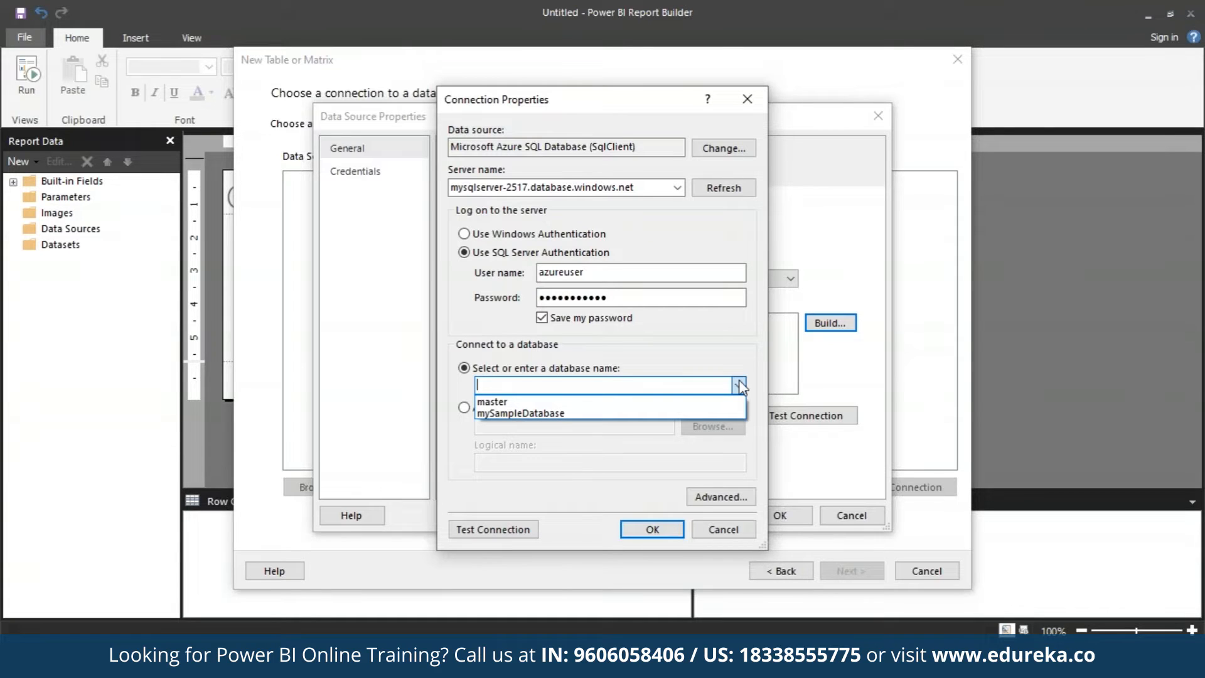
click(695, 411)
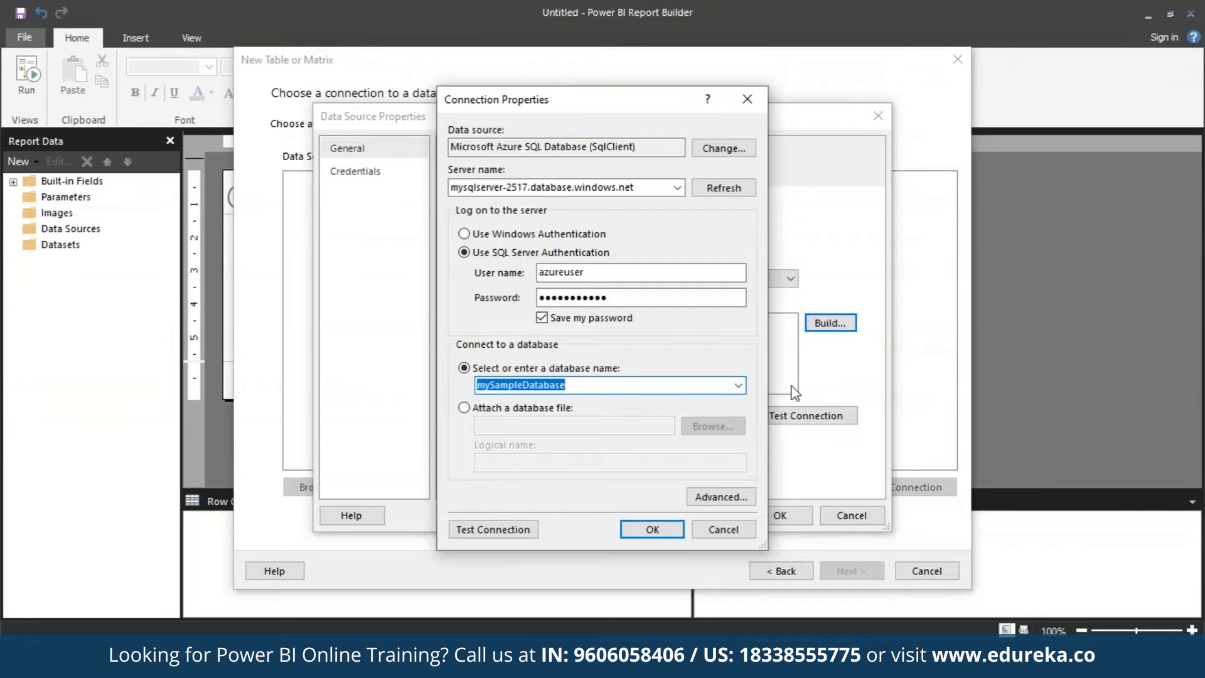
Test the connection to mySampleDatabase and accept the connection properties.
click(510, 529)
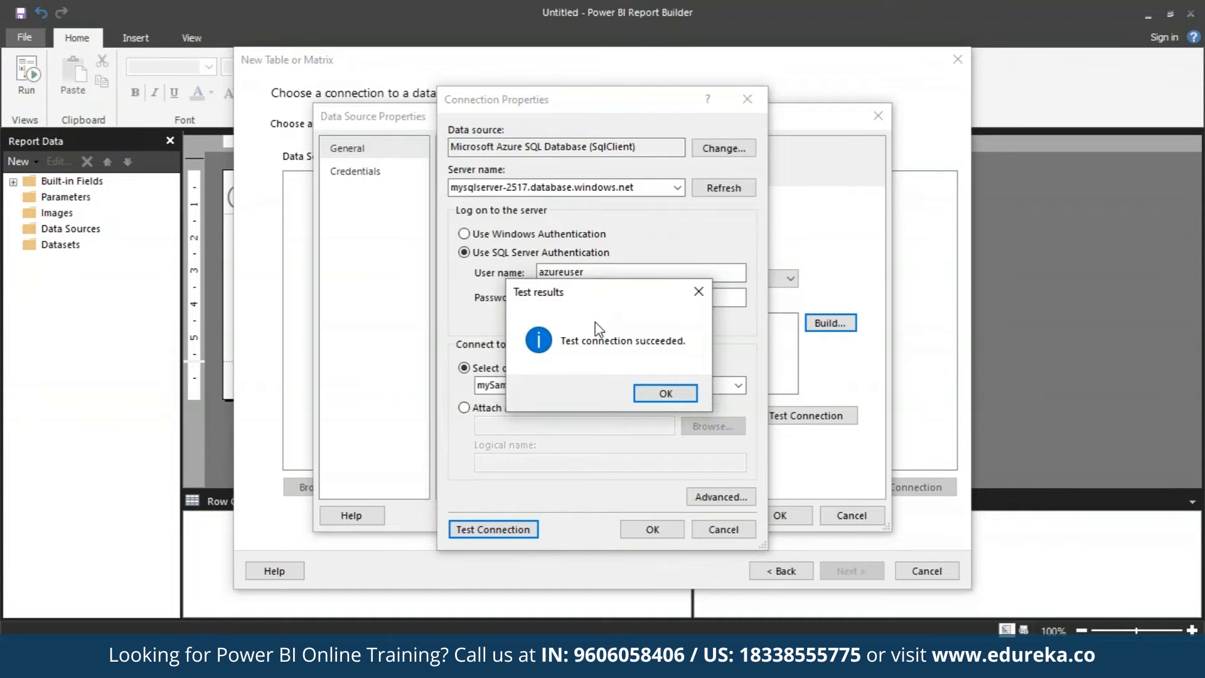
click(660, 396)
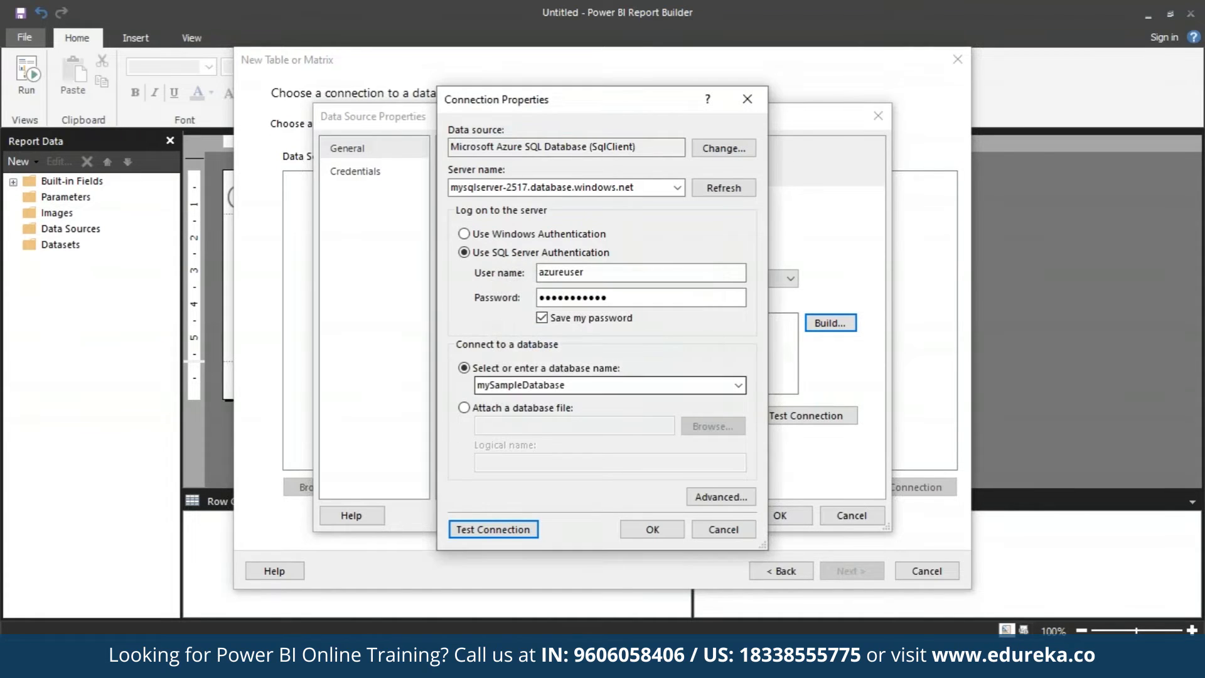
click(649, 530)
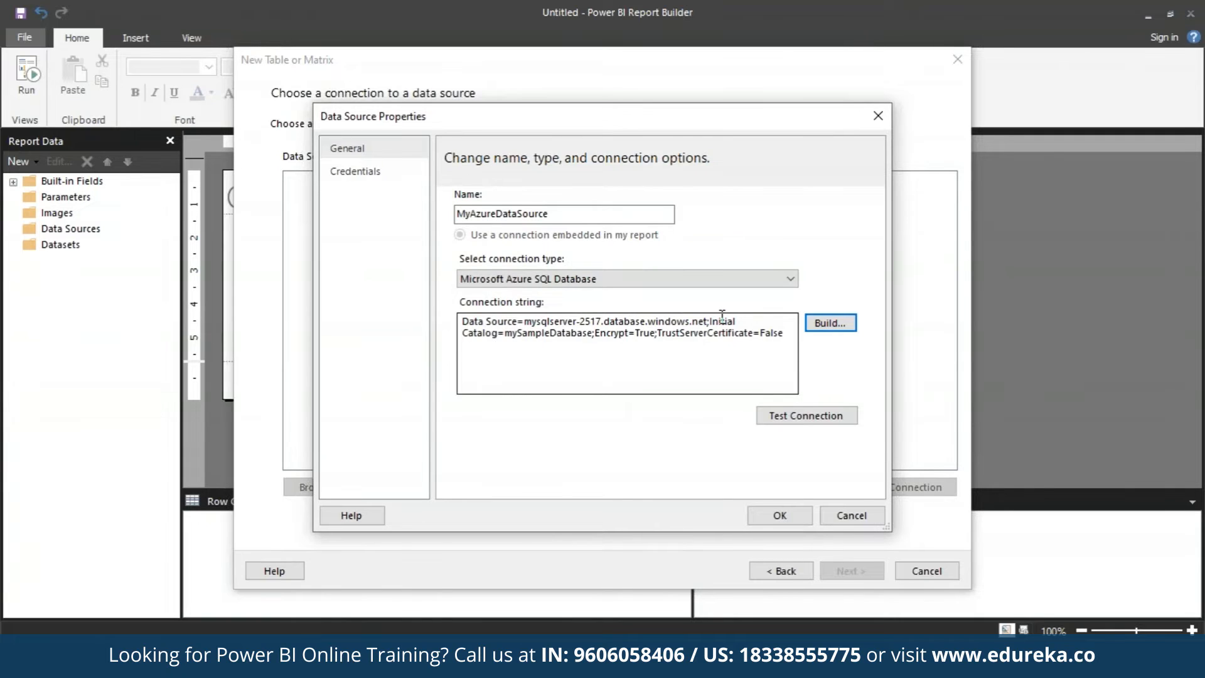
Review the generated connection string, save the data source, and continue to query design with MyAzureDataSource.
click(468, 333)
drag(469, 336, 800, 370)
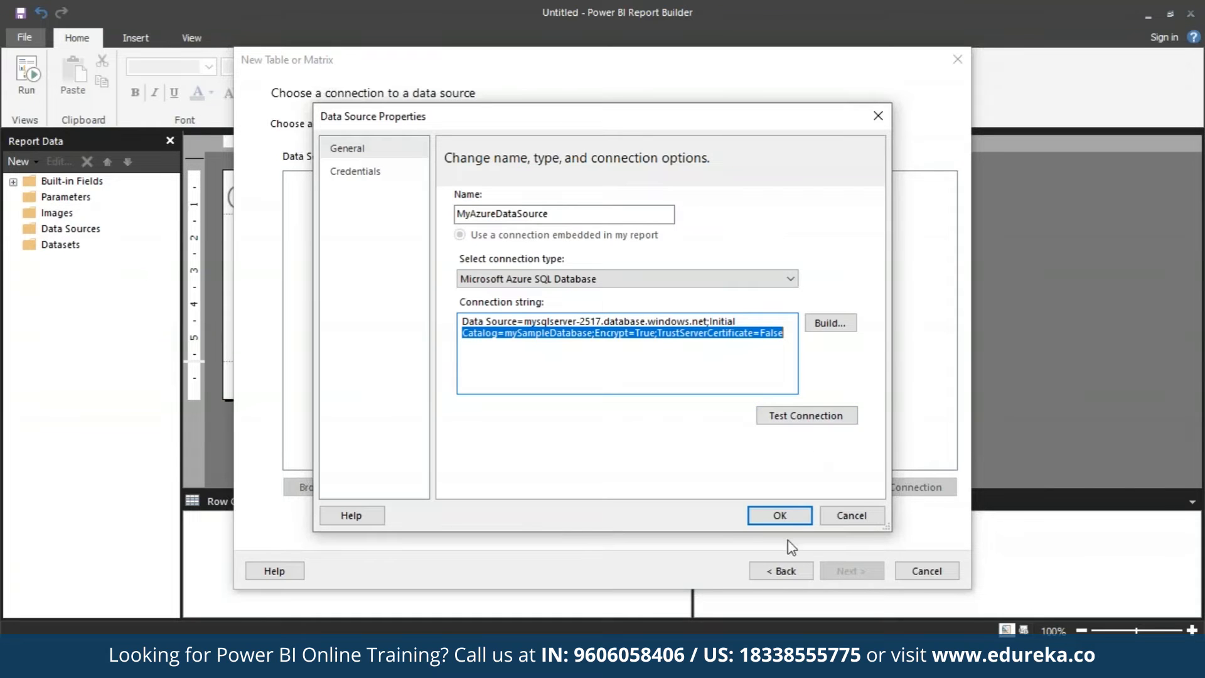
click(789, 517)
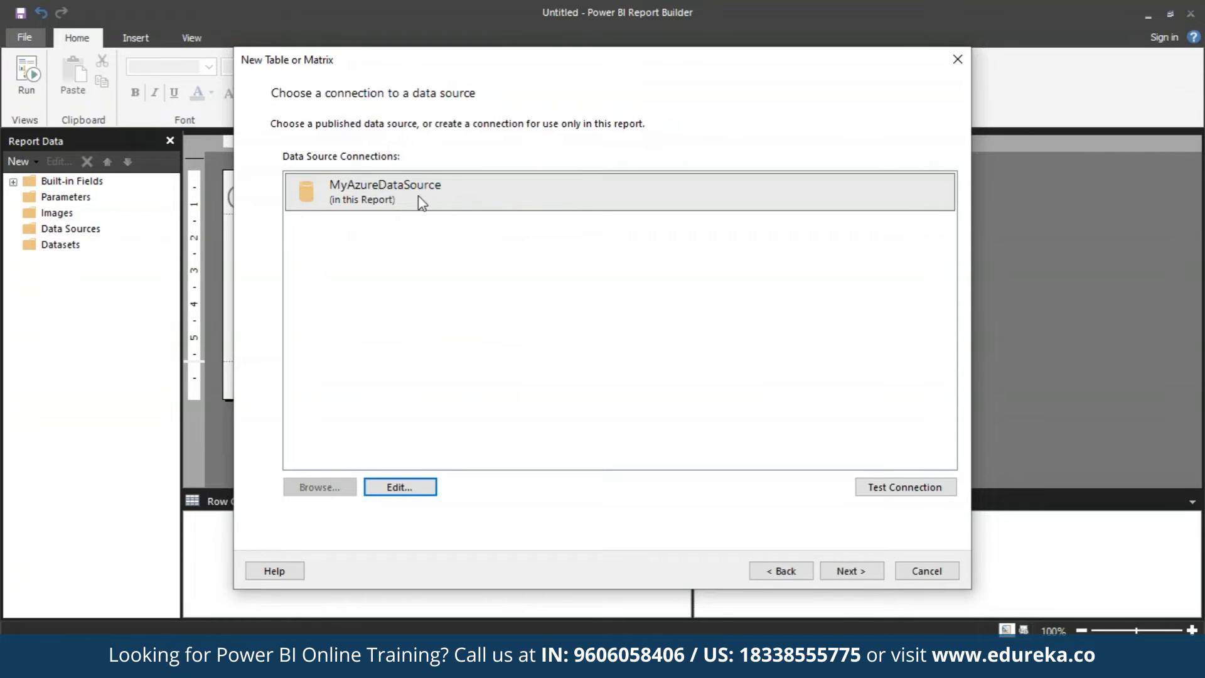
click(387, 200)
click(860, 572)
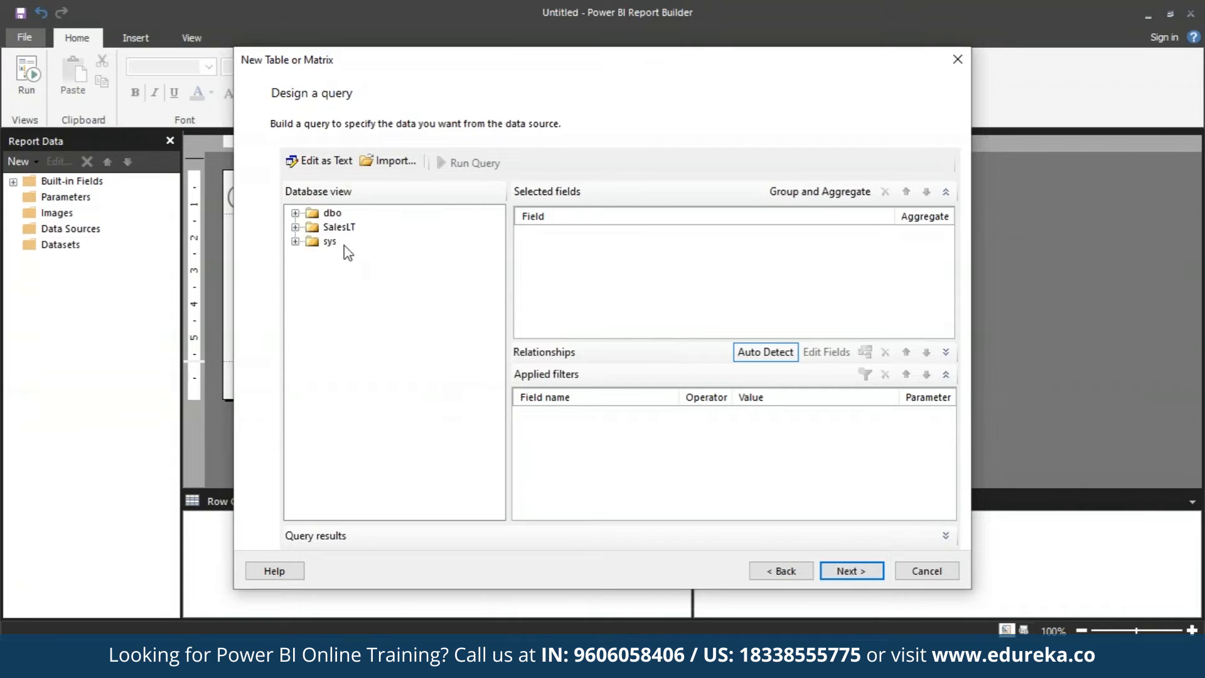
Add the SalesLT tables Address, Customer, Product, ProductCategory, SalesOrderDetail and SalesOrderHeader to the query.
click(342, 230)
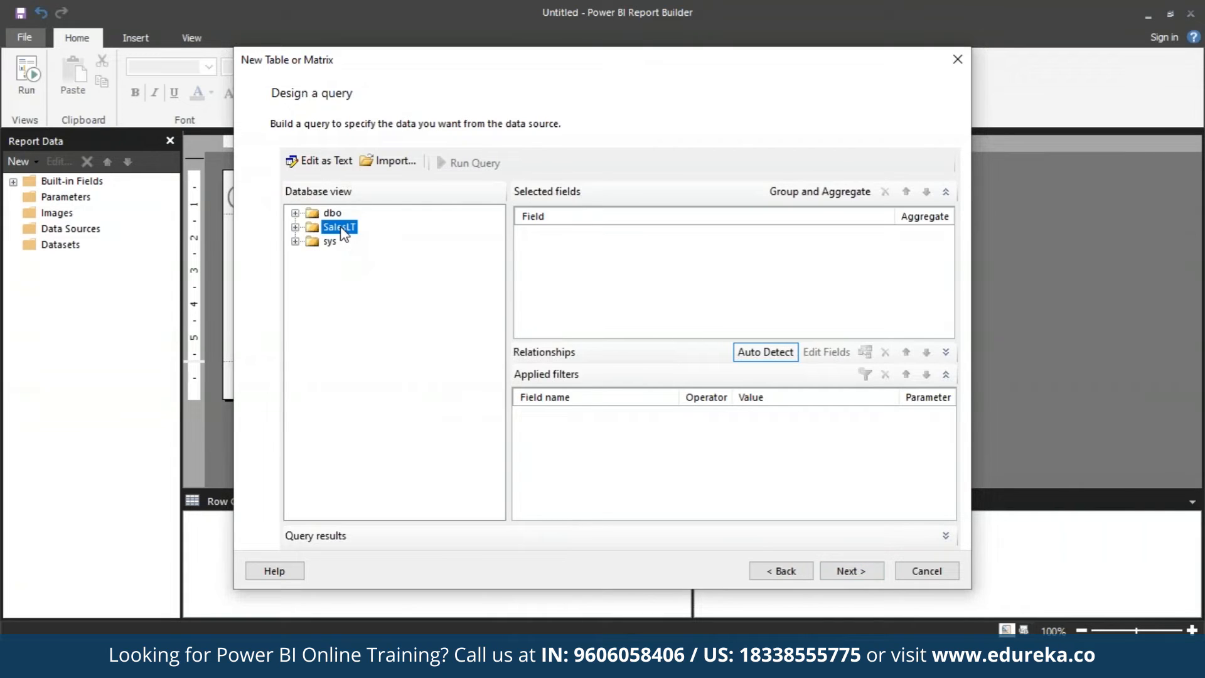
click(296, 228)
click(313, 242)
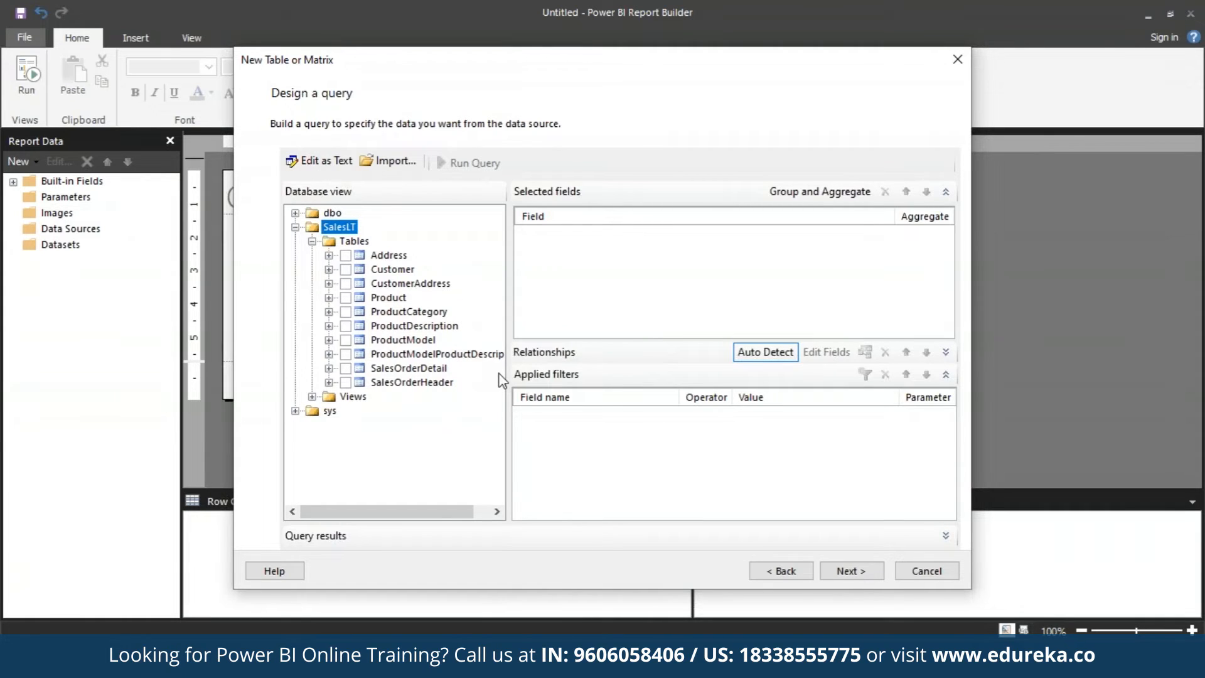
click(345, 255)
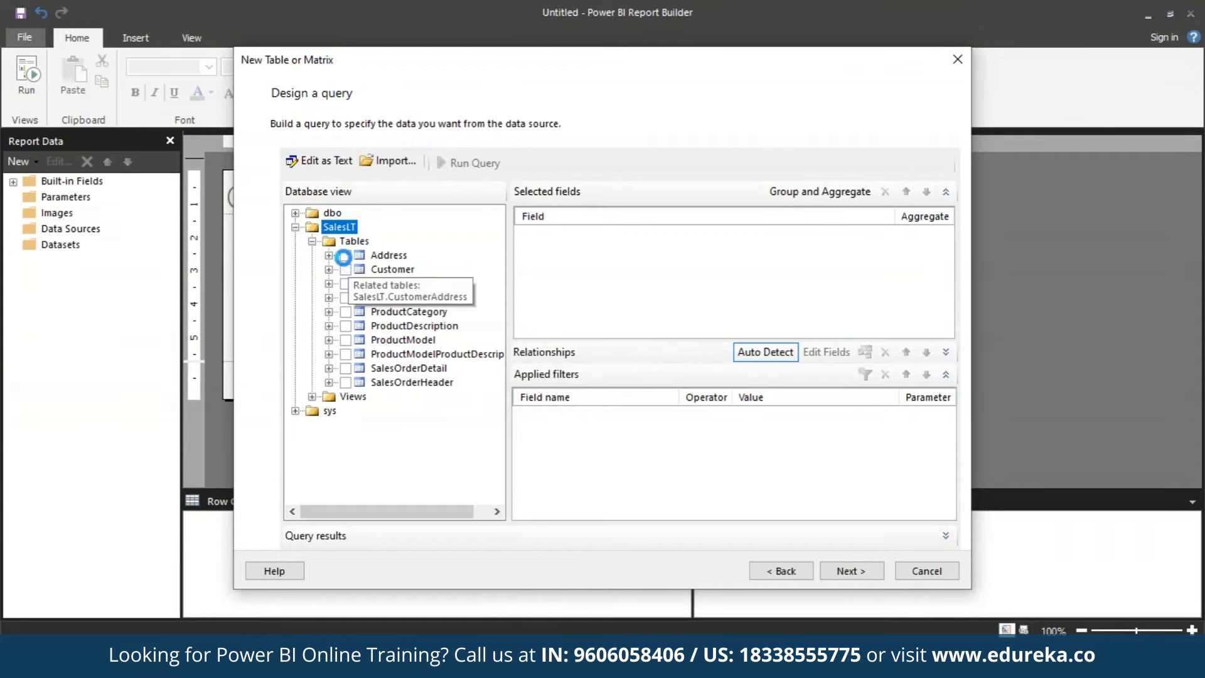
click(346, 269)
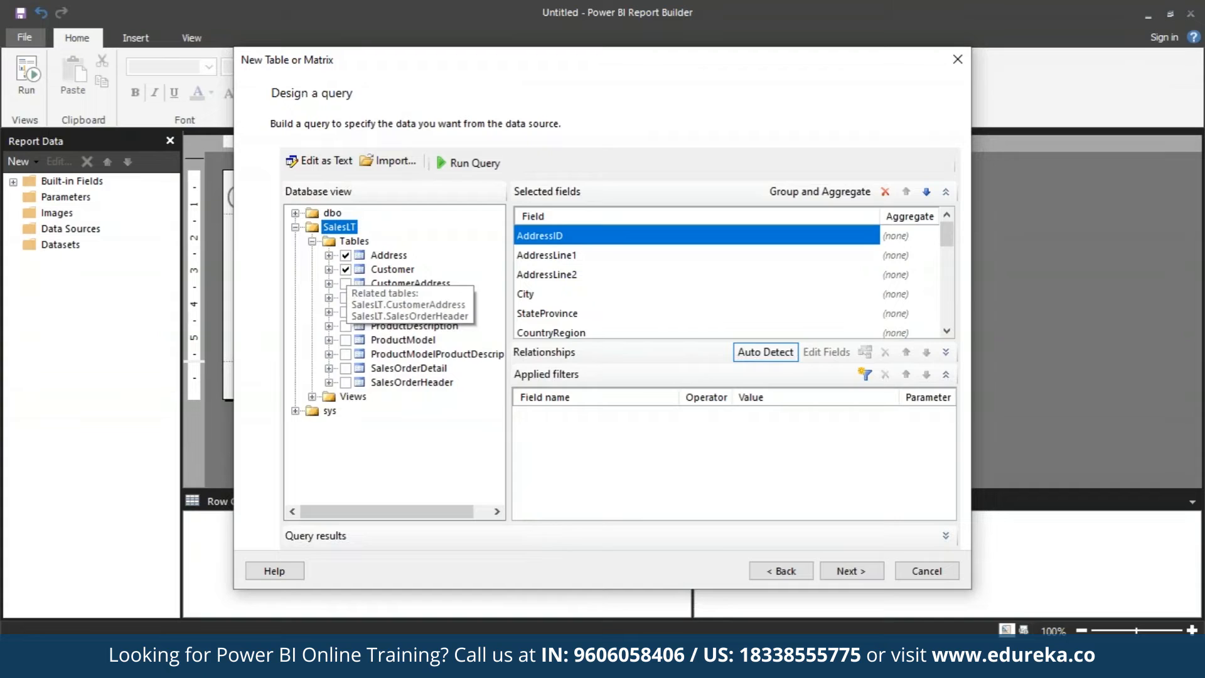
click(346, 298)
click(346, 312)
click(346, 368)
click(346, 383)
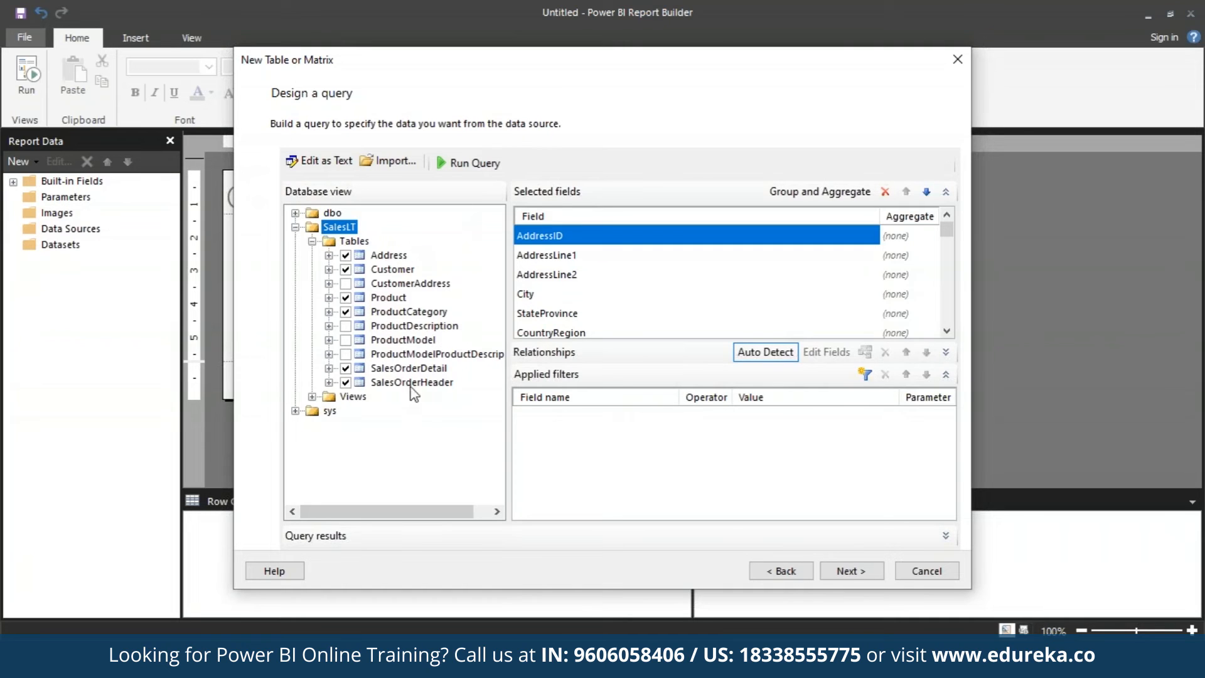
Run the query on the selected SalesLT tables, look over the returned rows, and continue to arranging the fields.
click(455, 163)
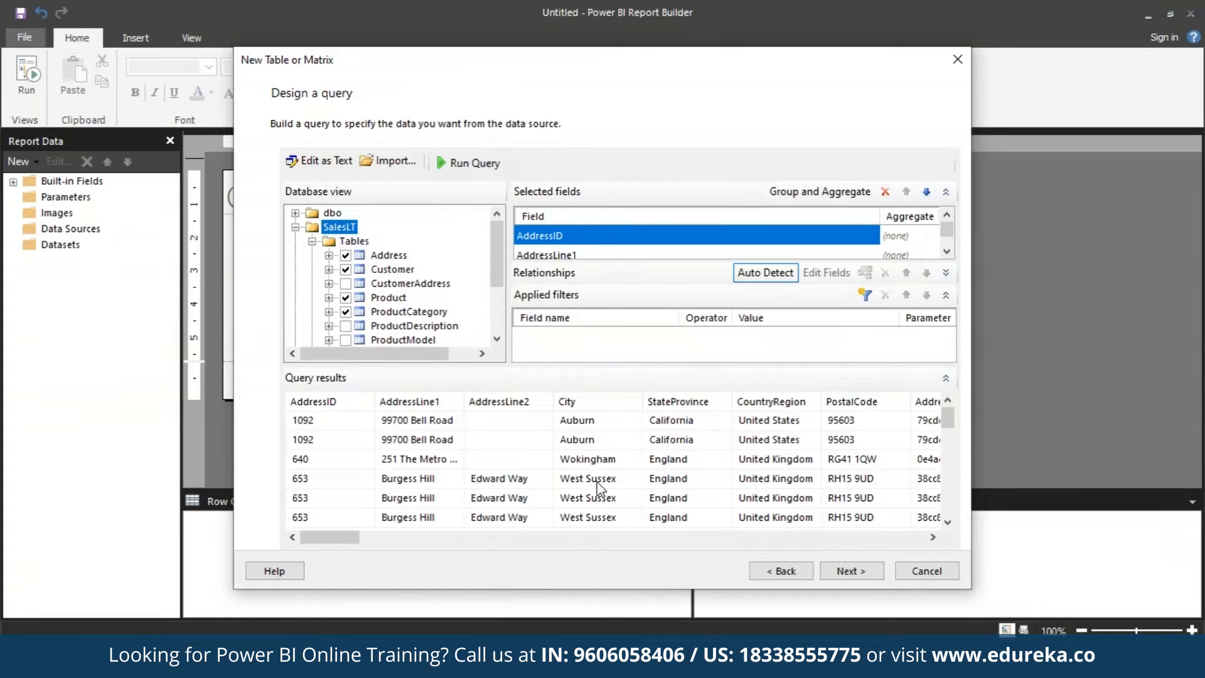
mouse_move(317, 538)
mouse_down()
mouse_move(515, 541)
mouse_move(339, 540)
mouse_up()
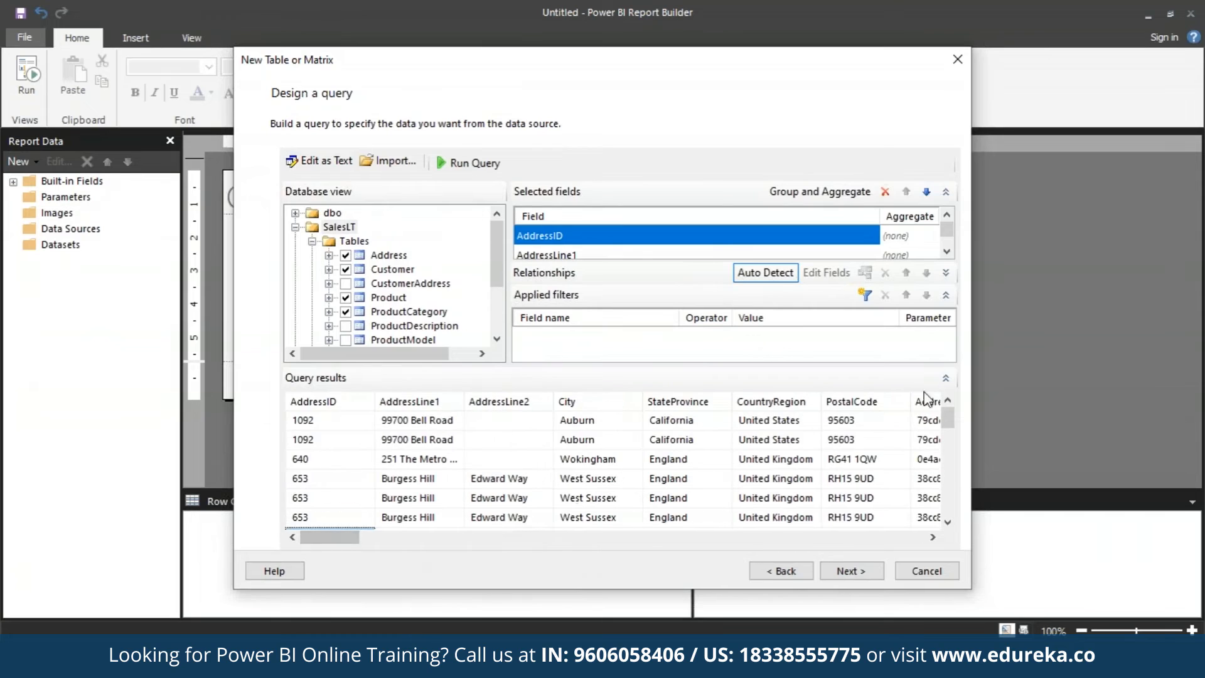
mouse_move(947, 413)
mouse_down()
mouse_move(964, 461)
mouse_move(965, 416)
mouse_up()
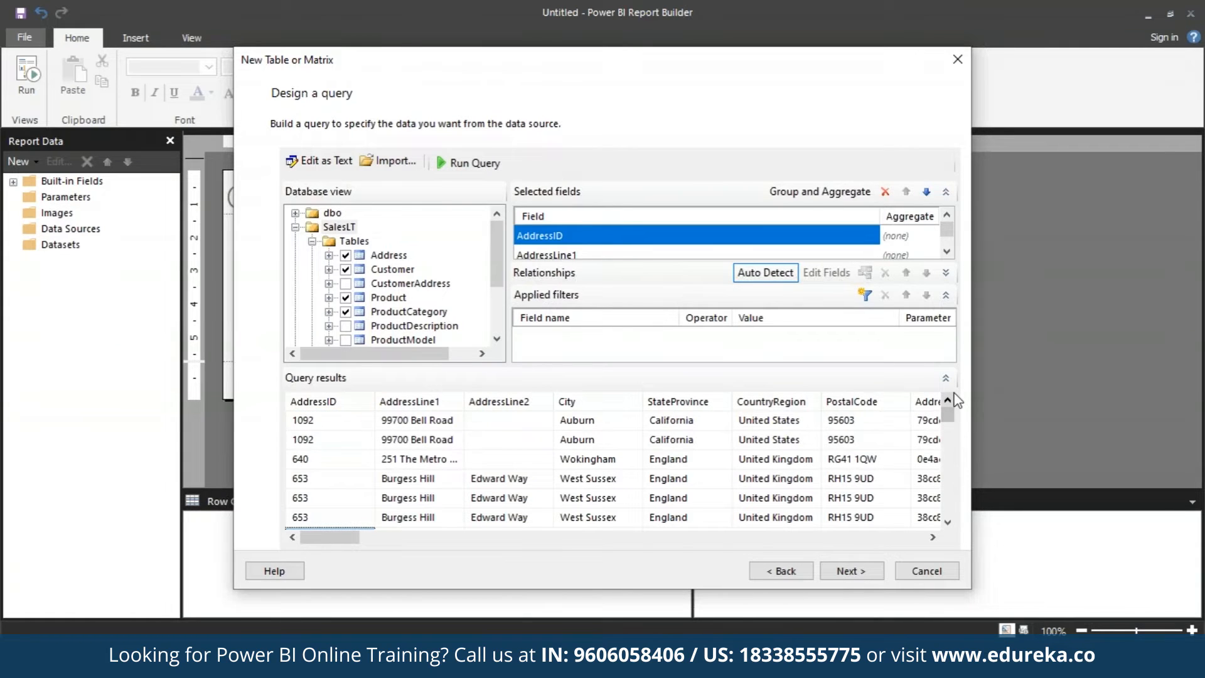
click(850, 570)
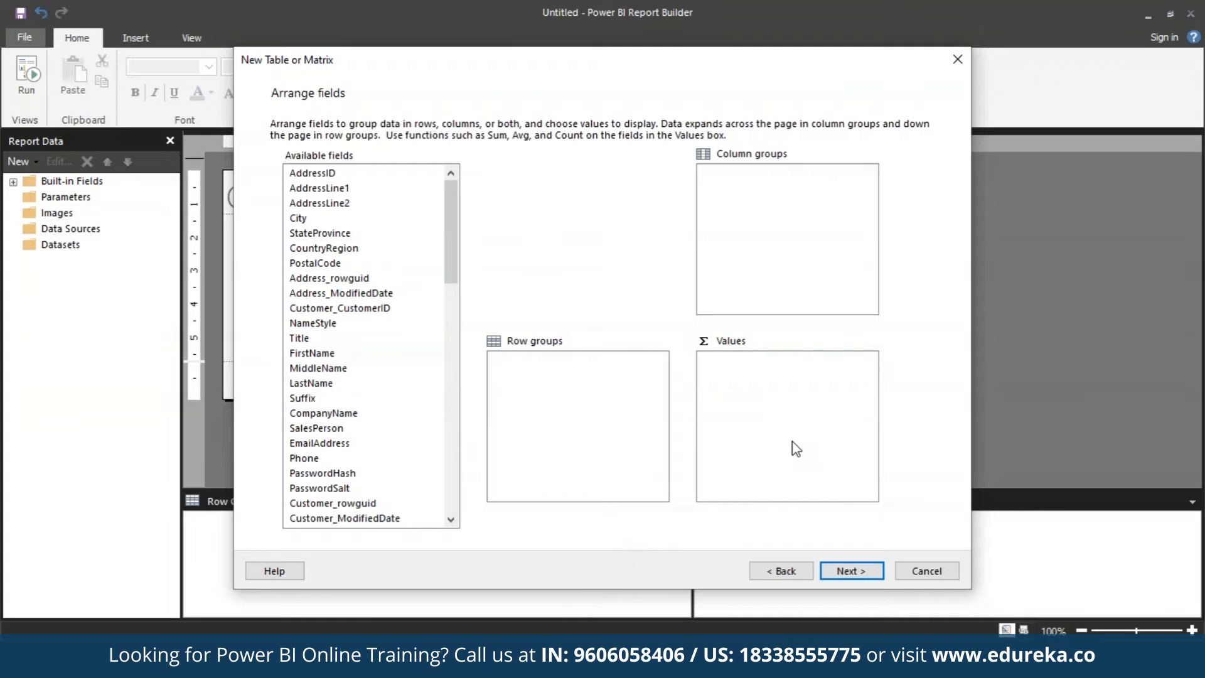
Group the table rows by CompanyName, SalesOrderNumber and Product_Name, in that order.
drag(451, 267, 453, 329)
click(353, 235)
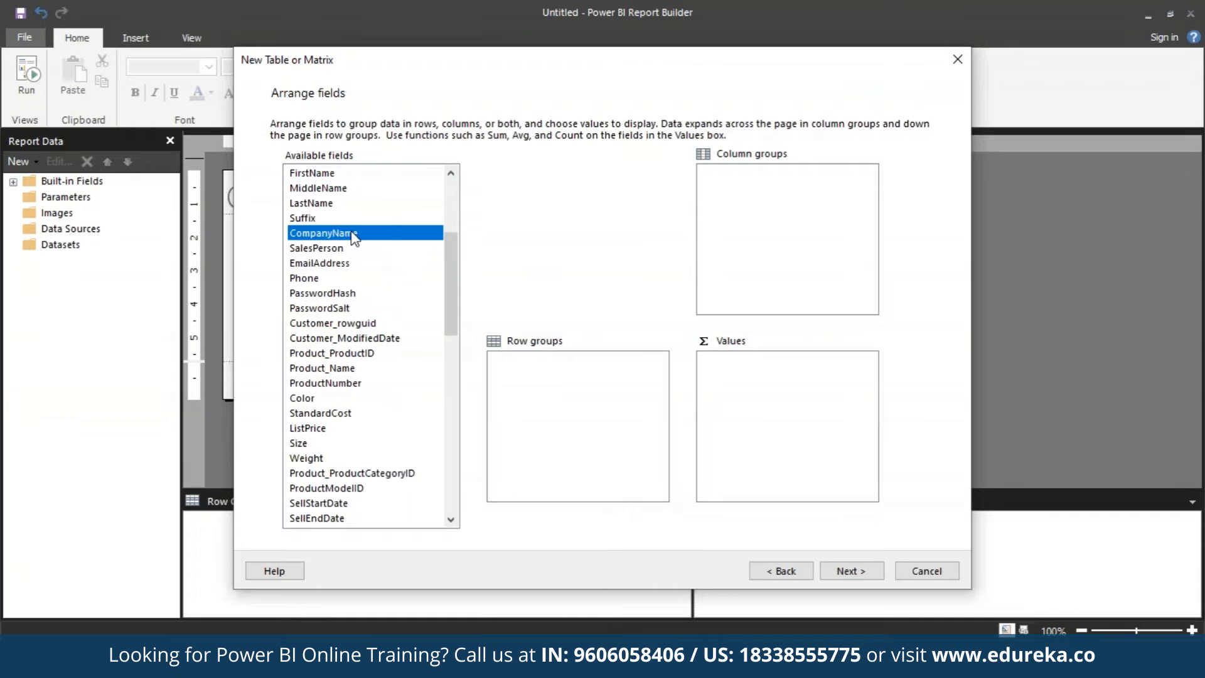
drag(353, 236, 614, 385)
drag(454, 333, 455, 458)
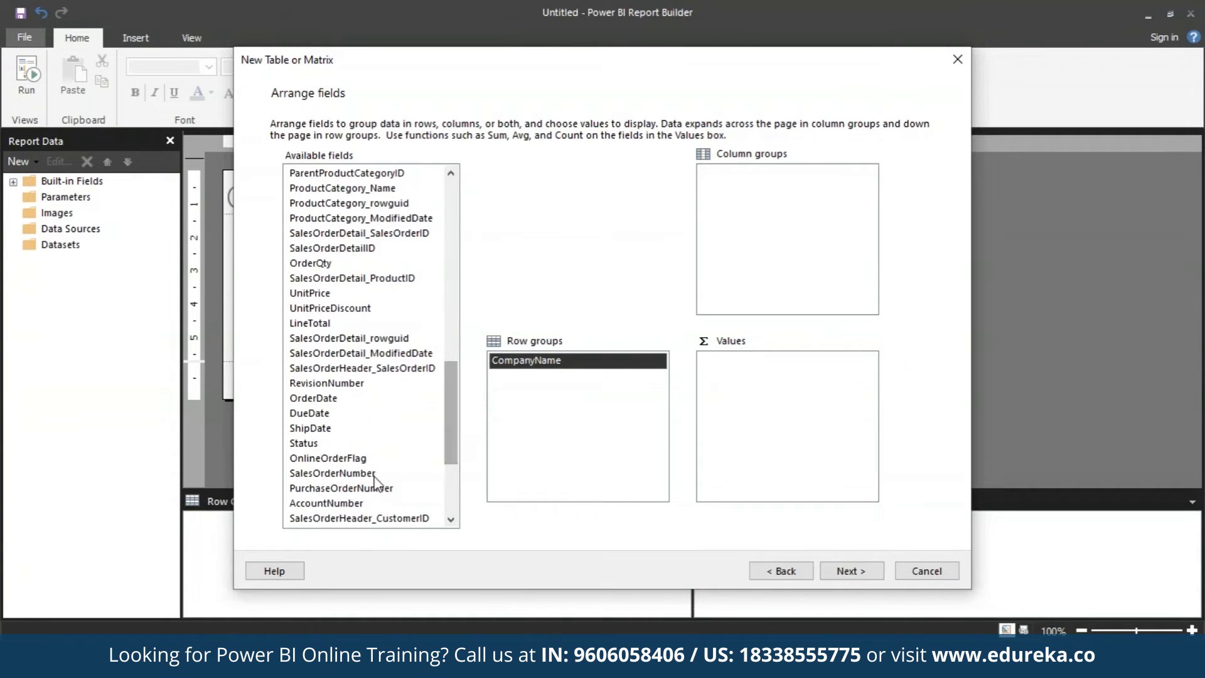
click(377, 474)
drag(376, 478, 578, 430)
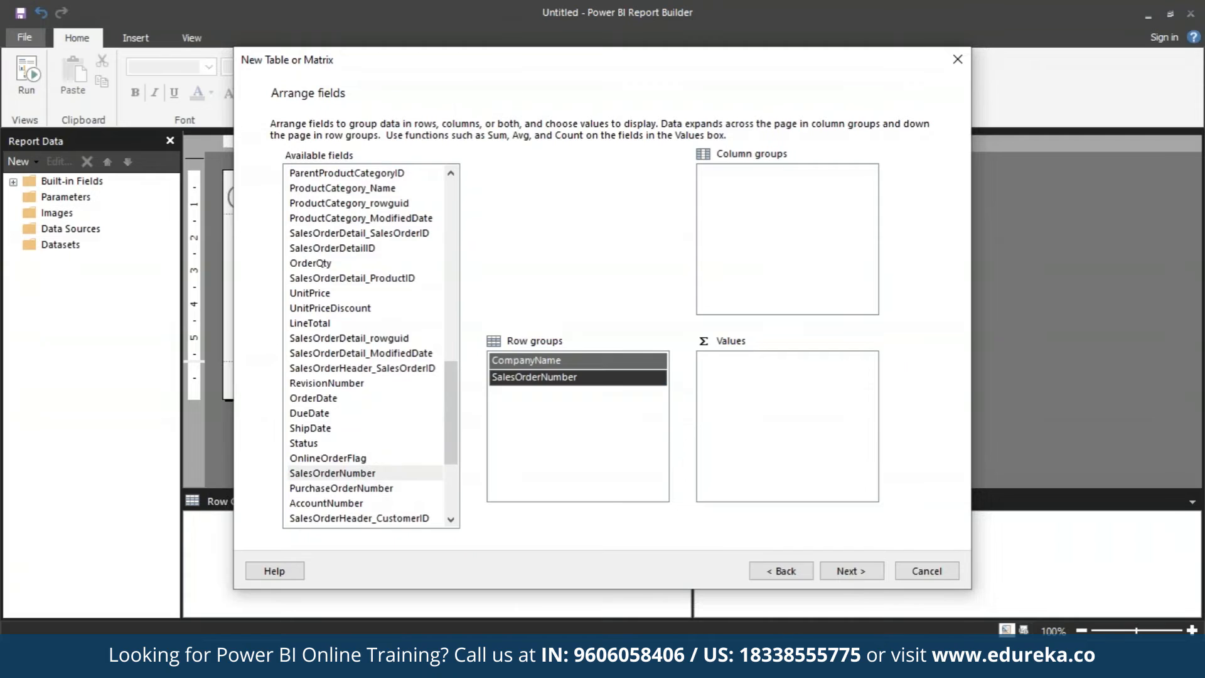
scroll(459, 389, up, 3)
scroll(448, 325, up, 4)
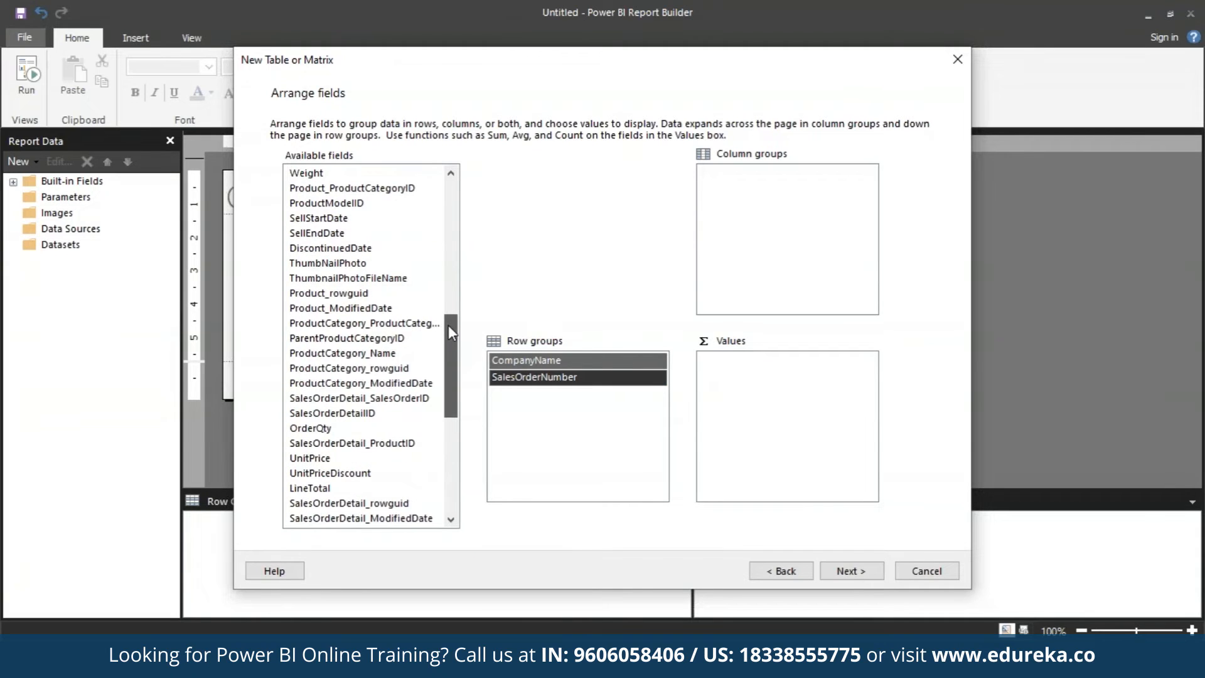
drag(379, 220, 552, 396)
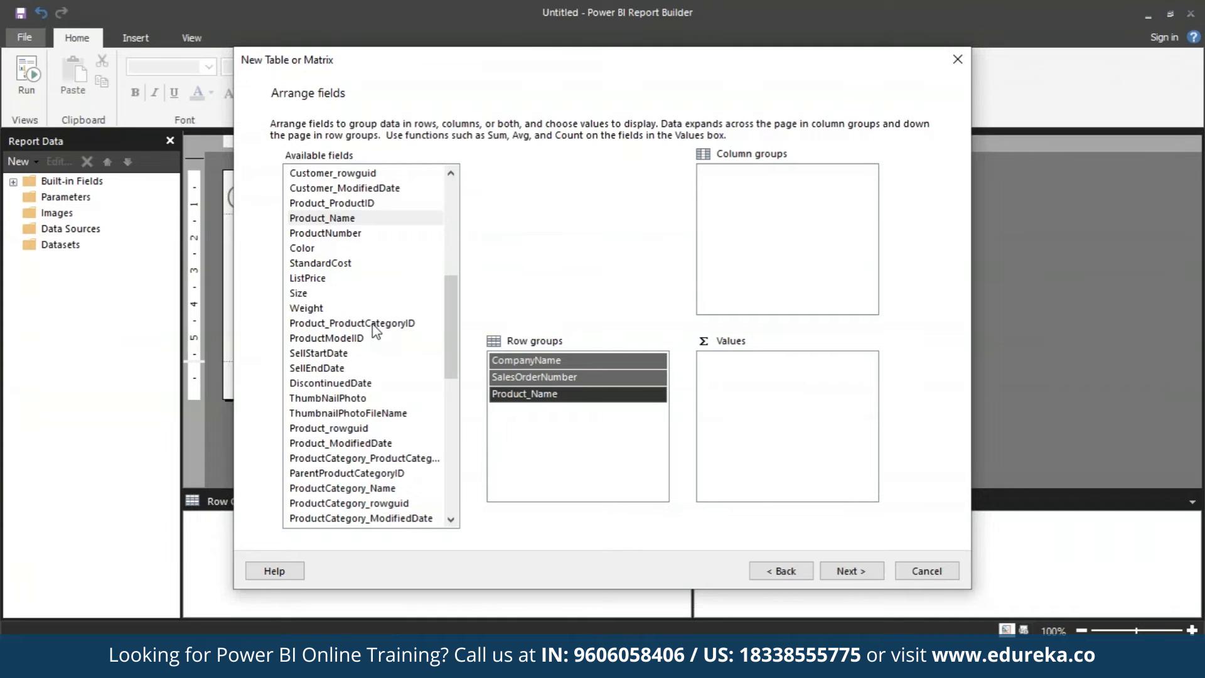
Add OrderQty, UnitPrice and LineTotal as summed values and continue to the layout choices.
drag(451, 314, 451, 347)
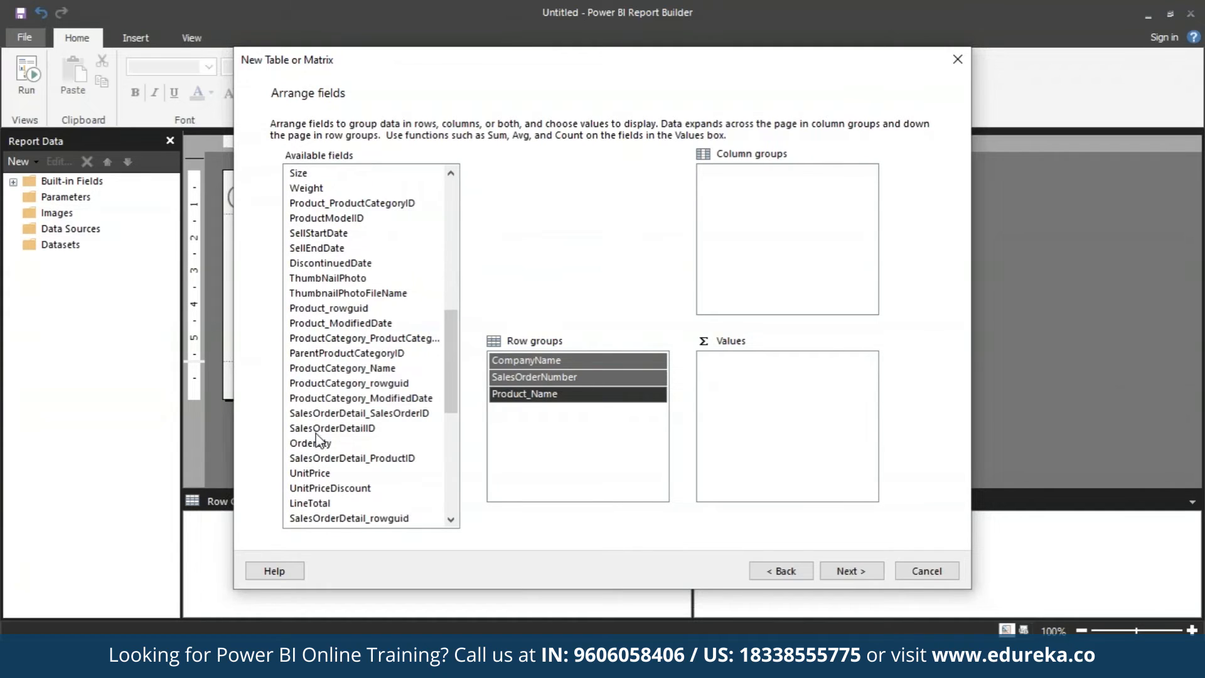
drag(319, 447, 819, 374)
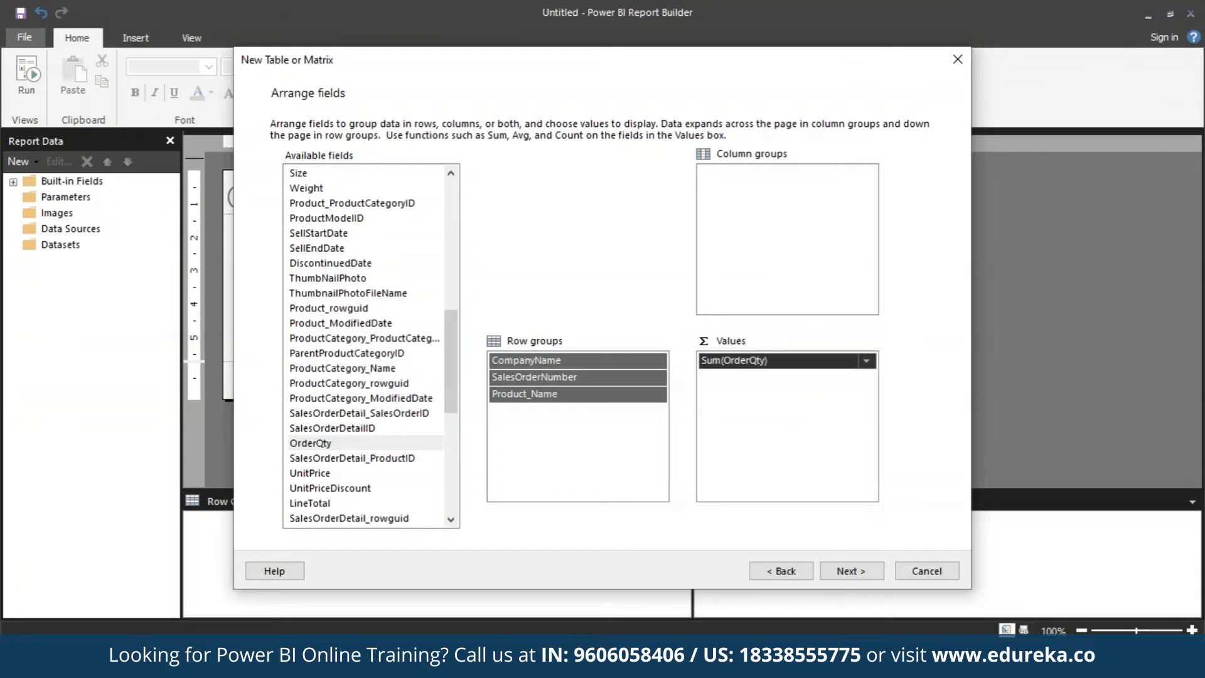
drag(452, 395, 453, 403)
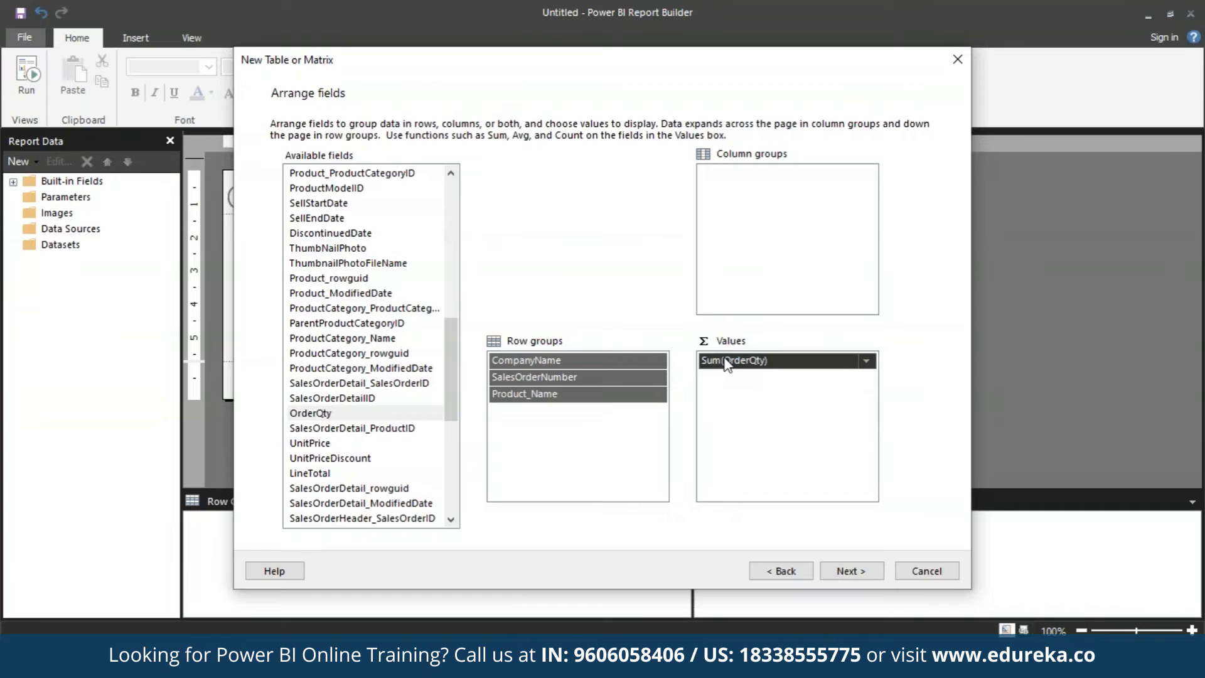
drag(339, 443, 788, 450)
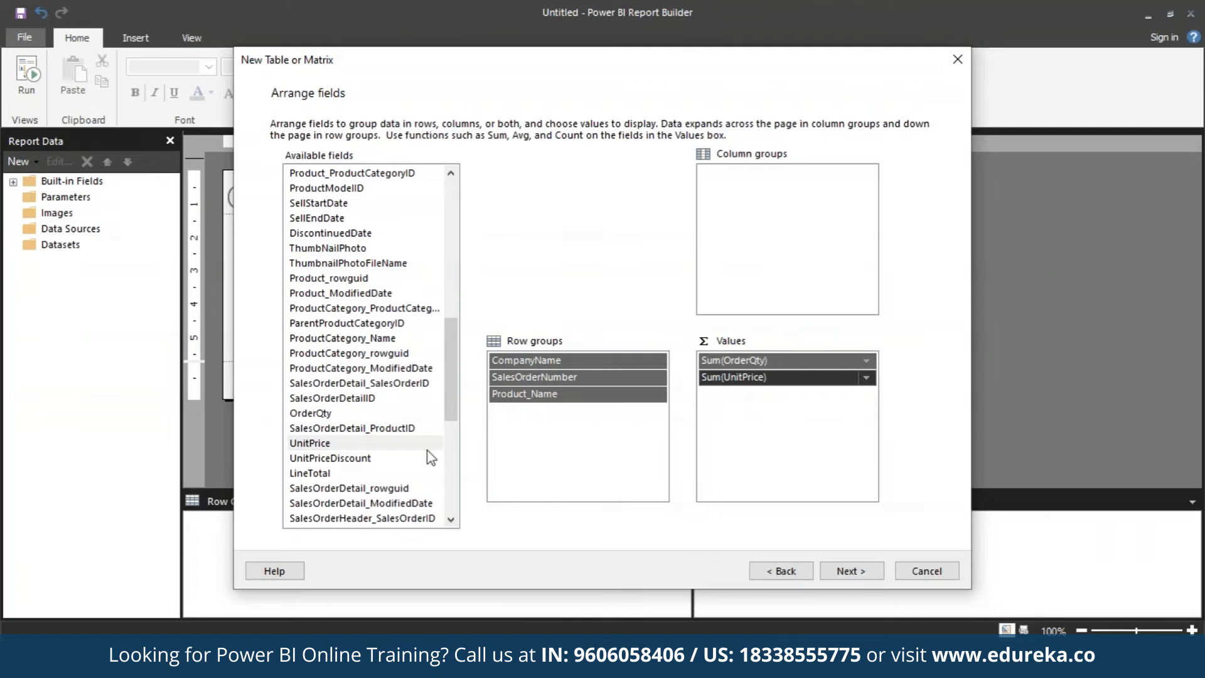
drag(361, 474, 793, 441)
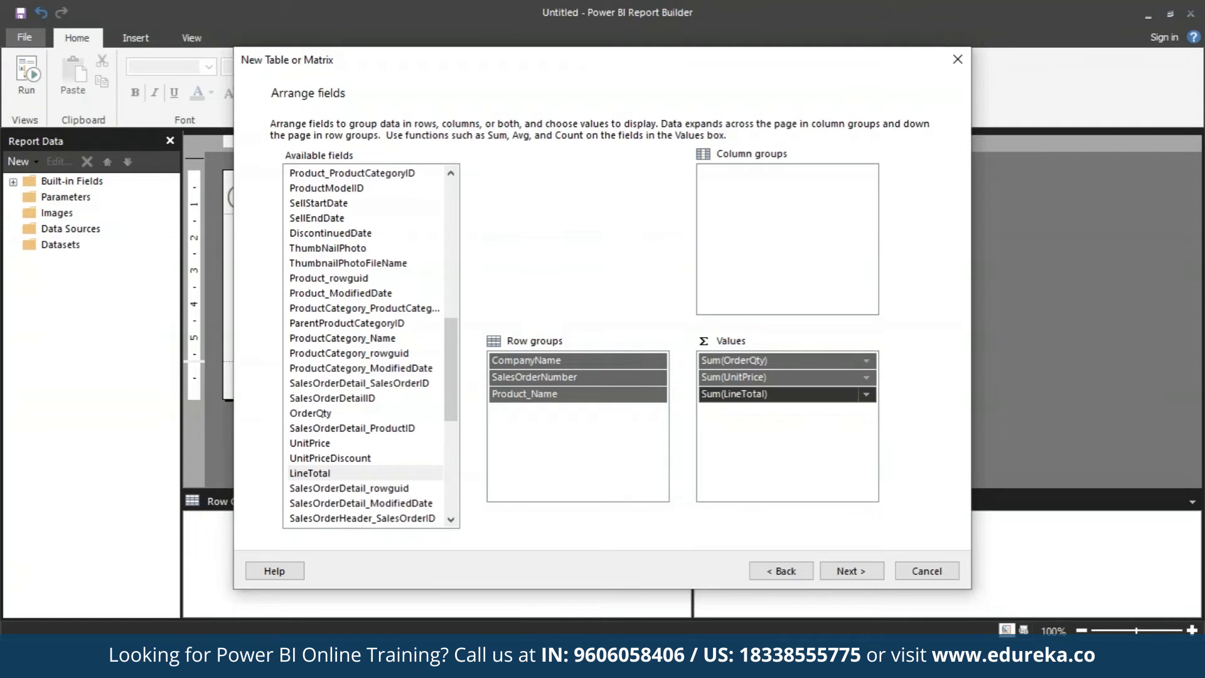
click(862, 573)
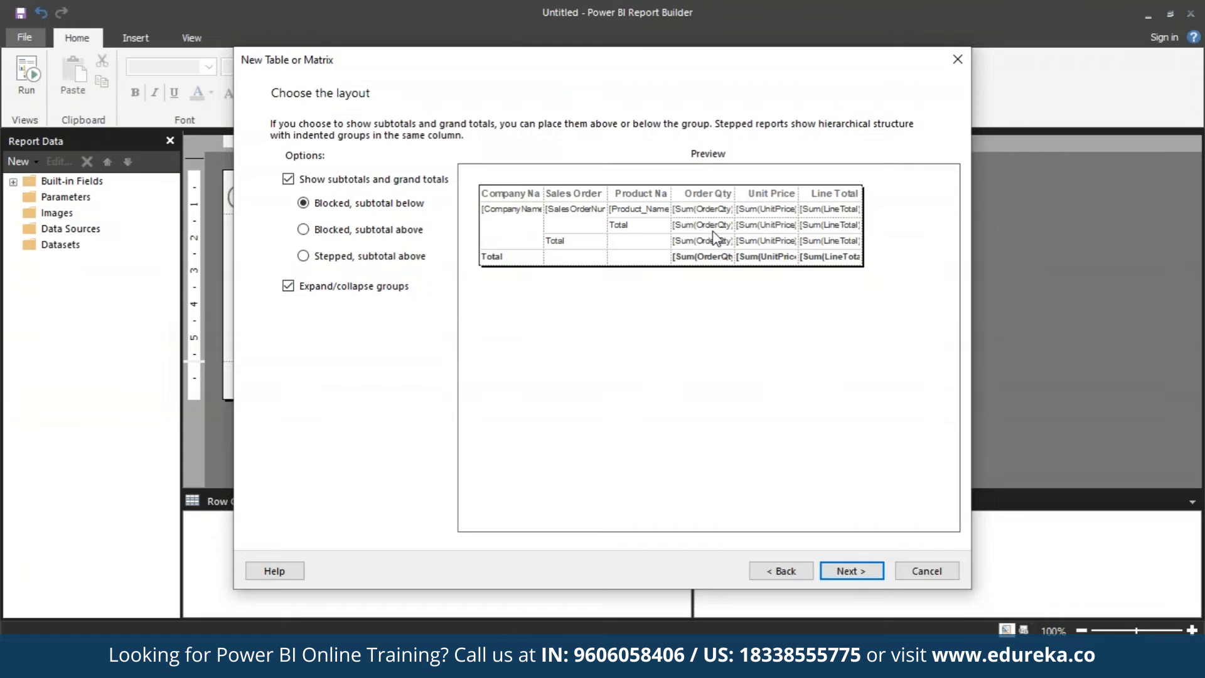
Turn off expandable and collapsible groups in the layout and finish creating the table.
click(289, 286)
click(851, 570)
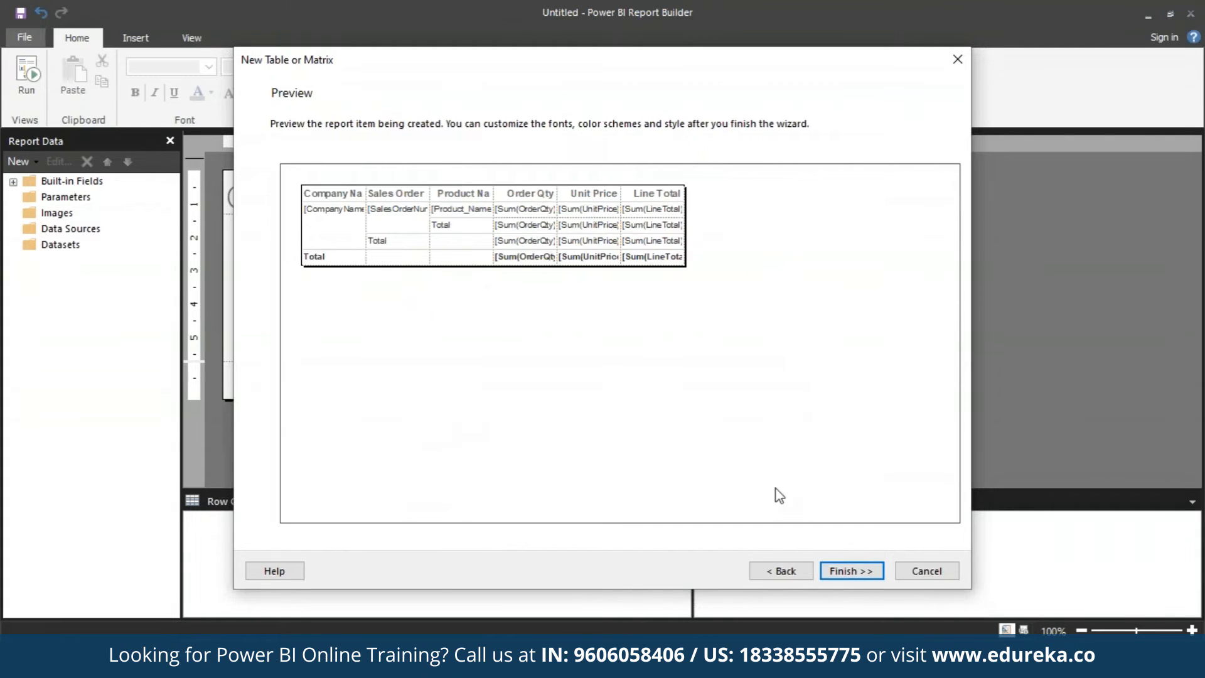
click(866, 570)
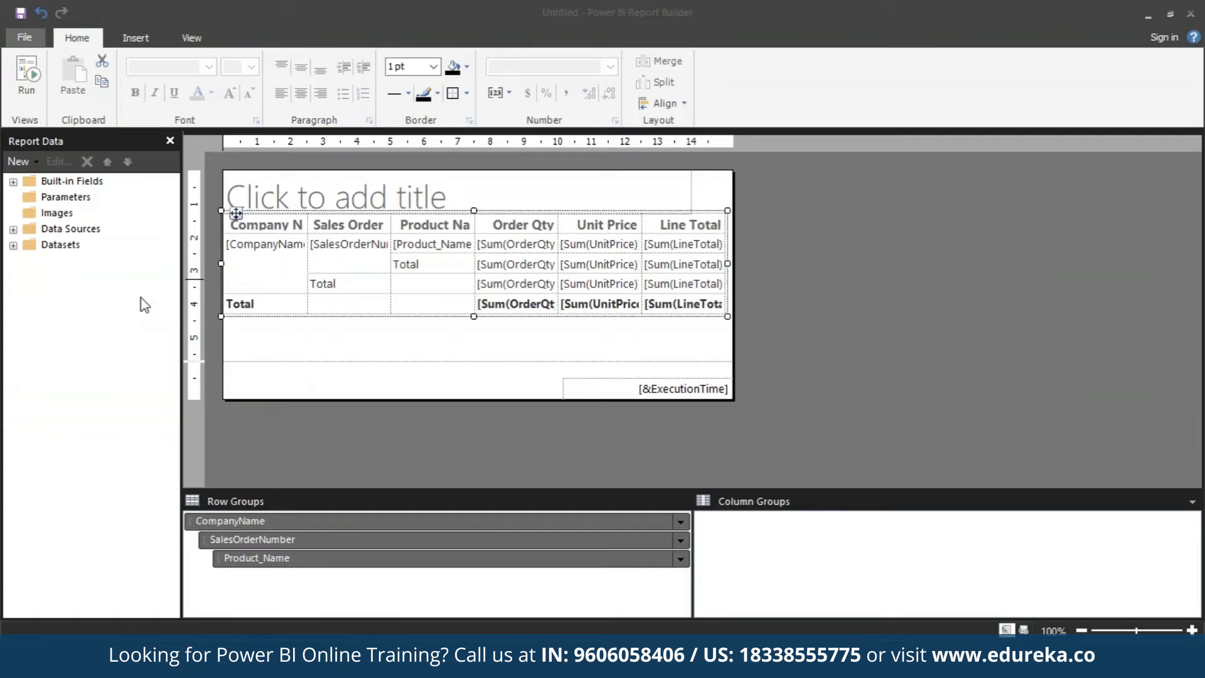
Expand the report's datasets to list their fields and turn on the display of item properties.
click(14, 245)
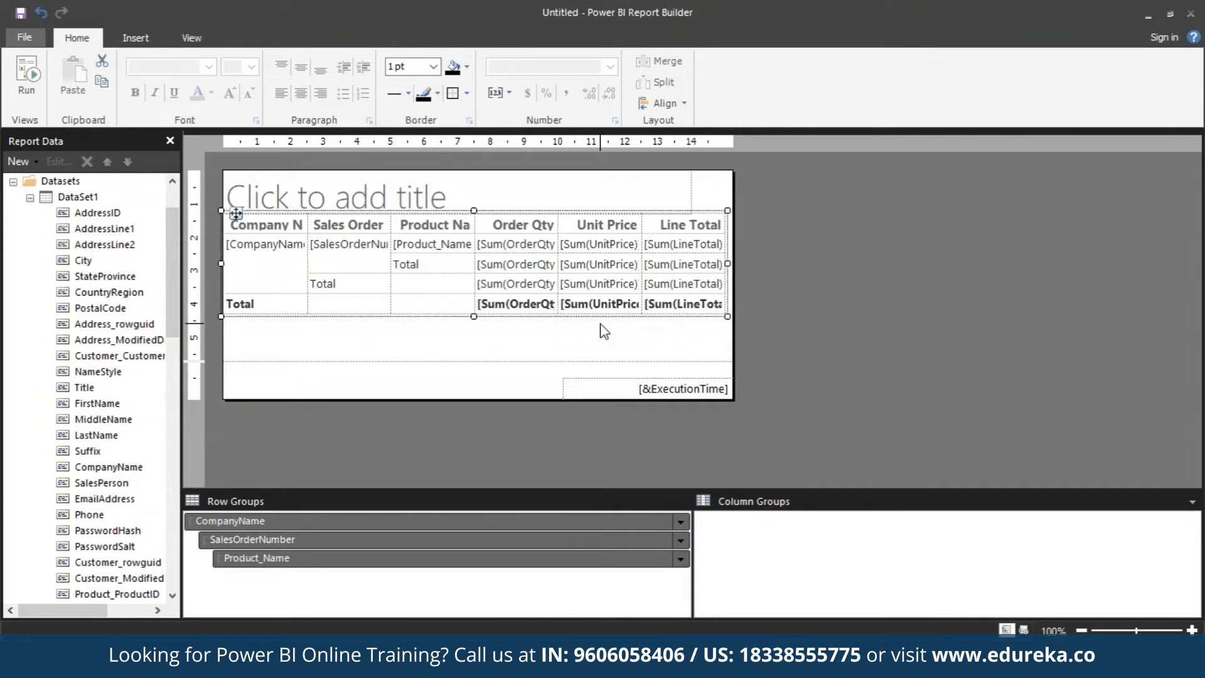
click(204, 41)
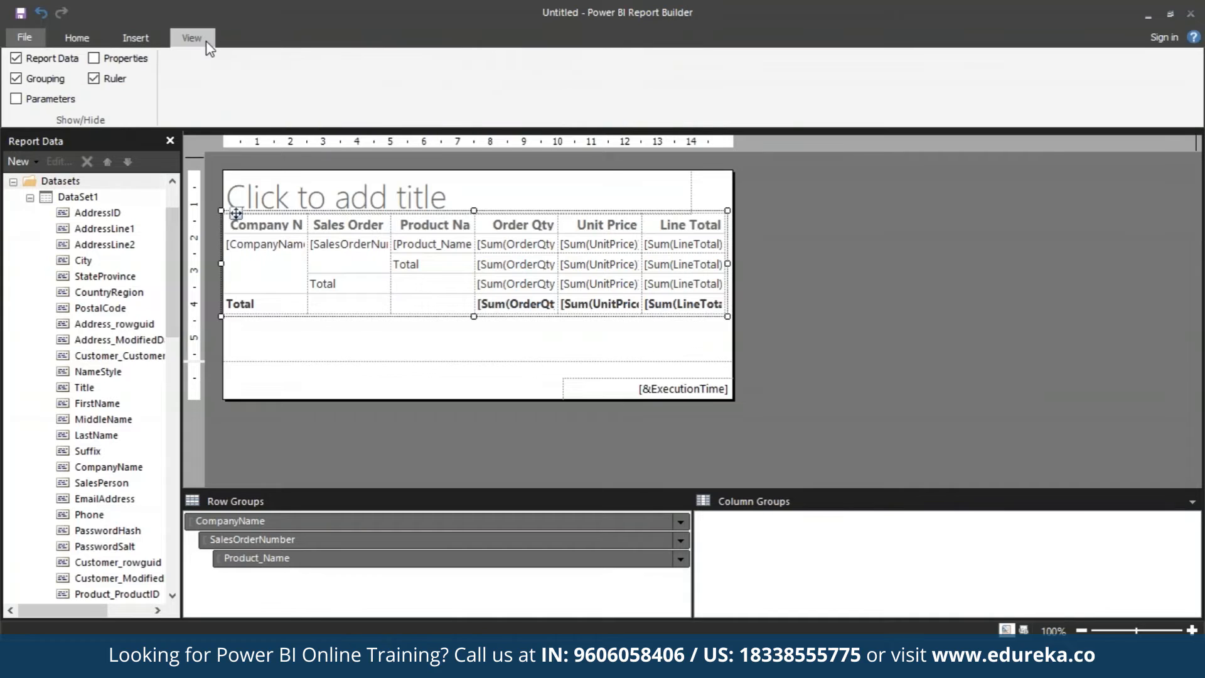
click(94, 59)
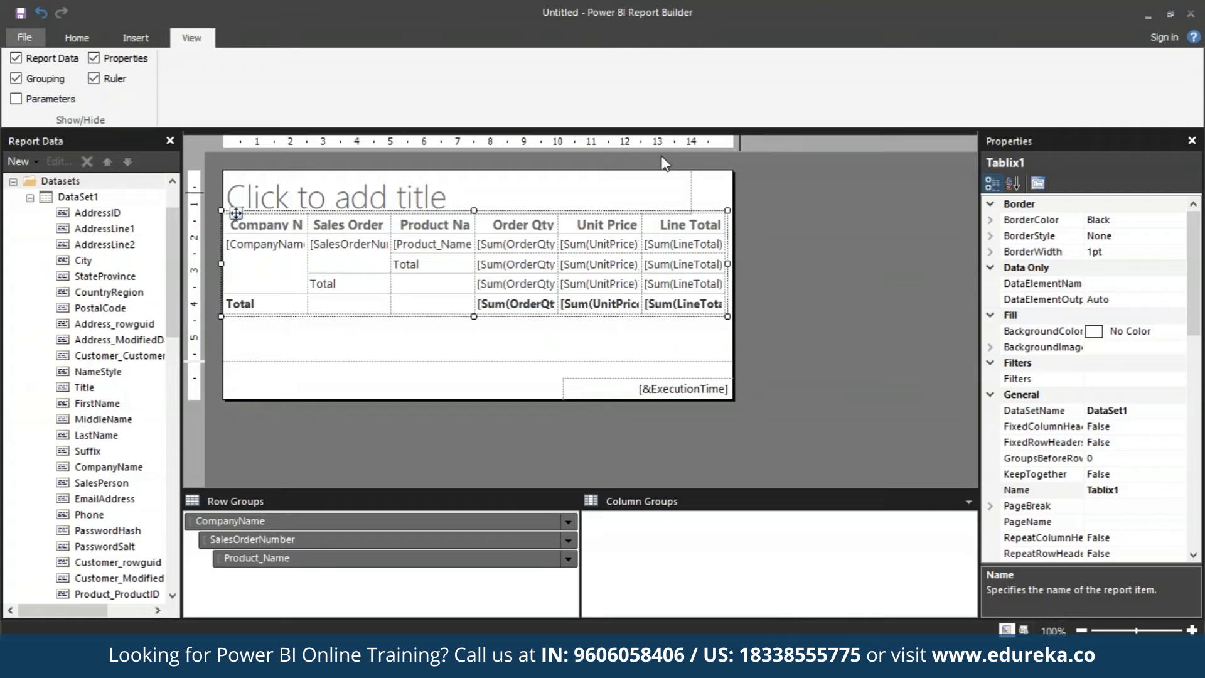
Run the report, preview its pages in print layout, and return to the design view.
click(87, 43)
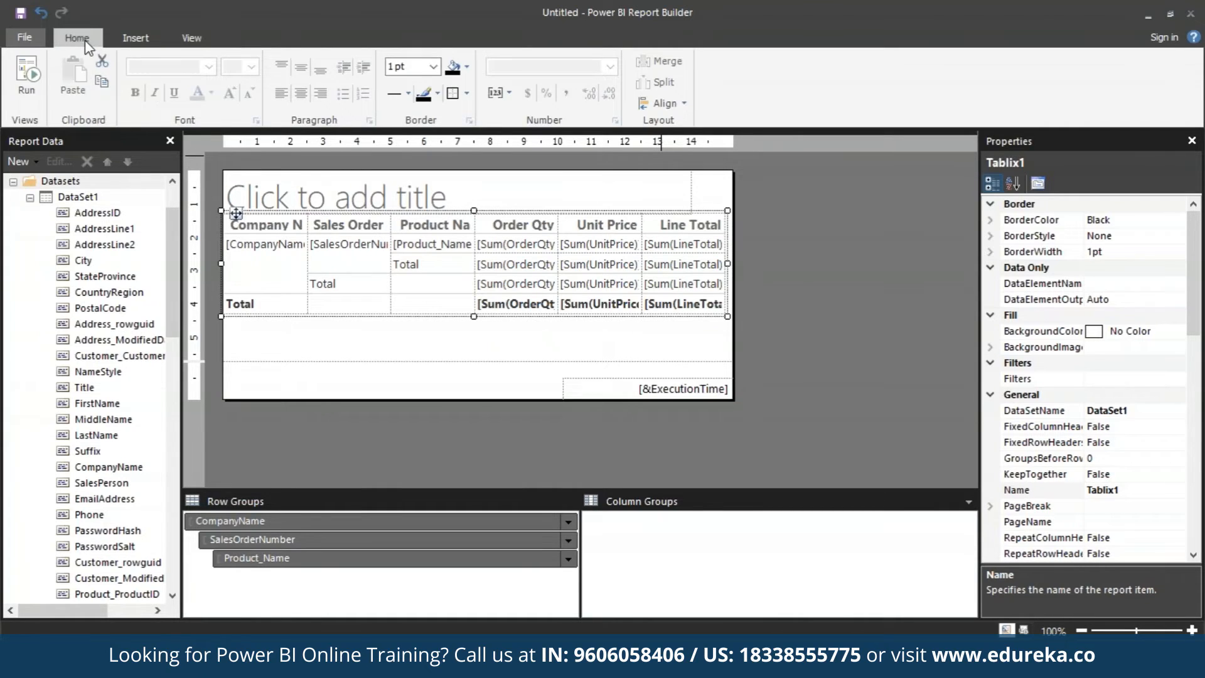
click(29, 82)
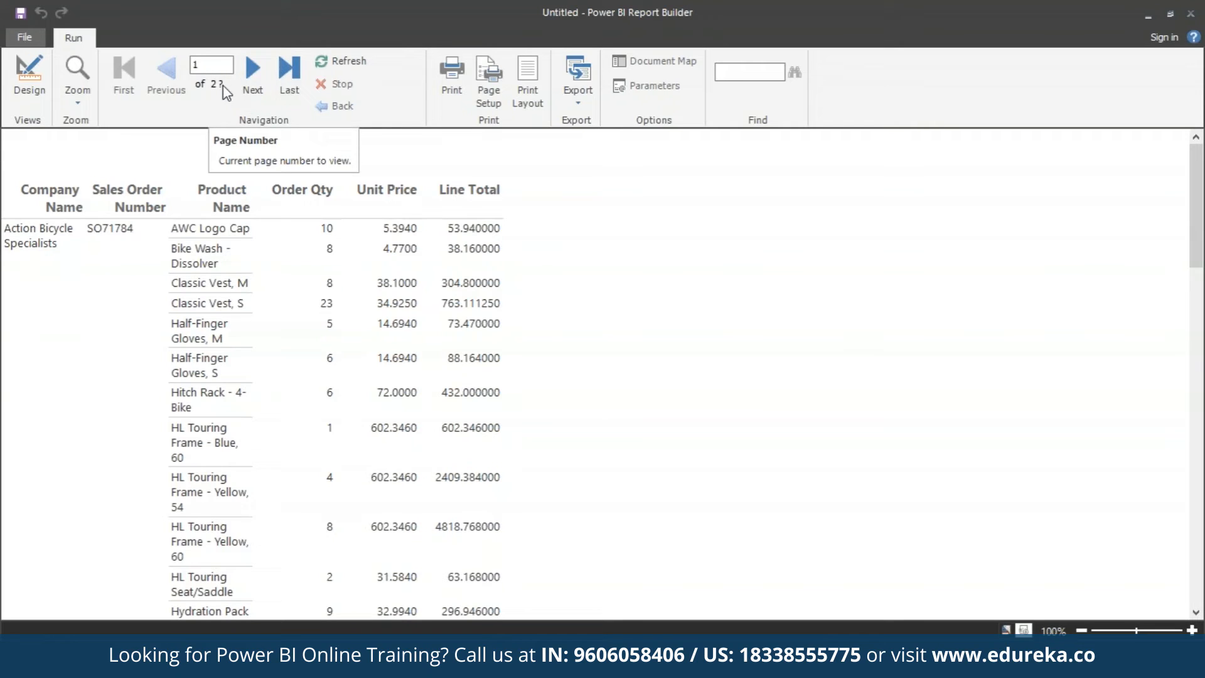
click(533, 80)
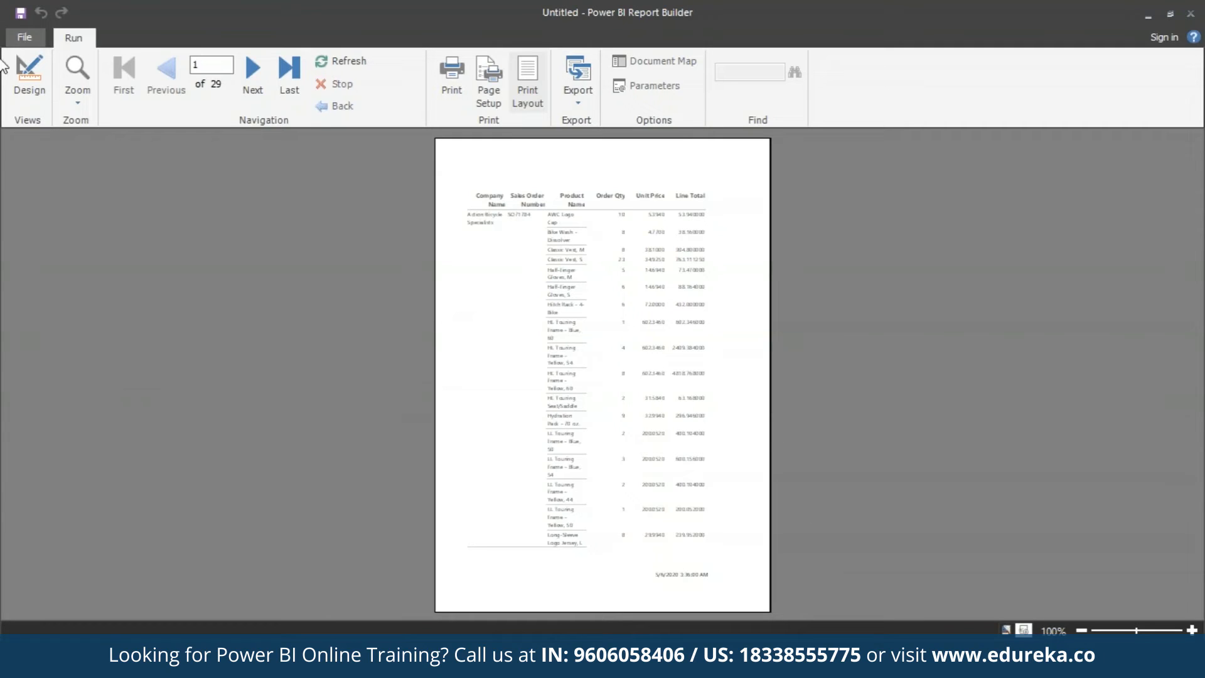
click(42, 90)
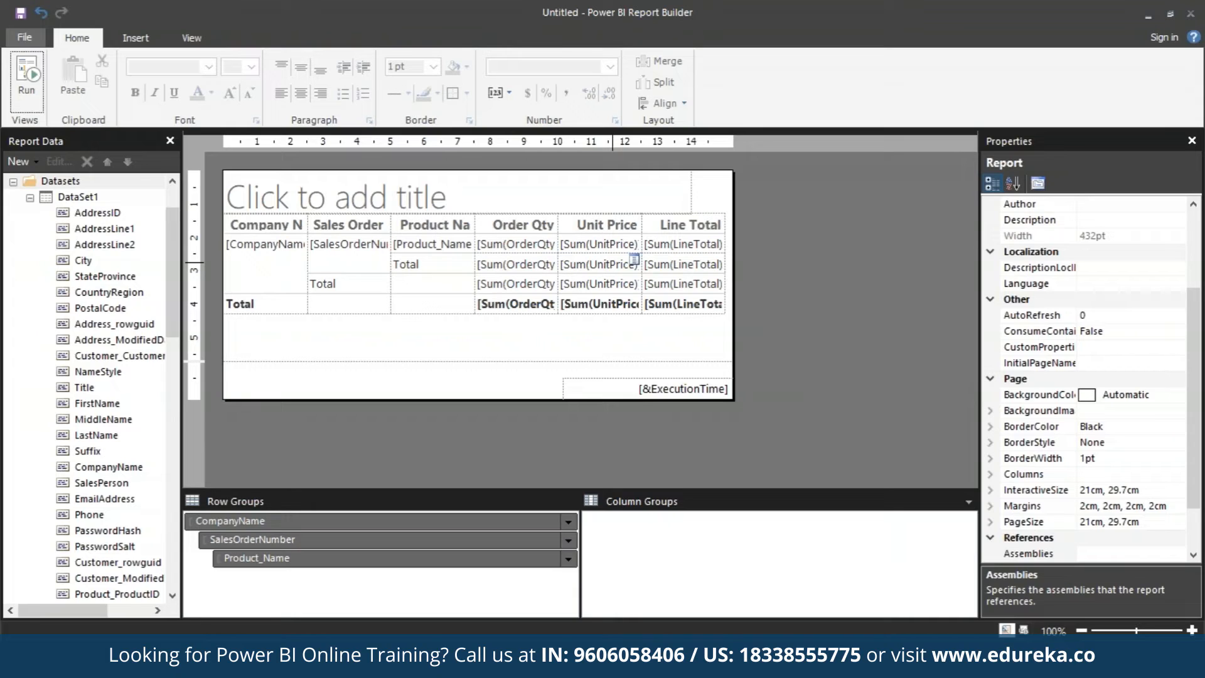
Widen the report design area to about 517 pt and extend its bottom edge slightly.
drag(732, 345, 834, 346)
mouse_move(264, 400)
mouse_down()
mouse_move(264, 471)
mouse_move(261, 404)
mouse_up()
click(191, 37)
click(25, 37)
click(836, 184)
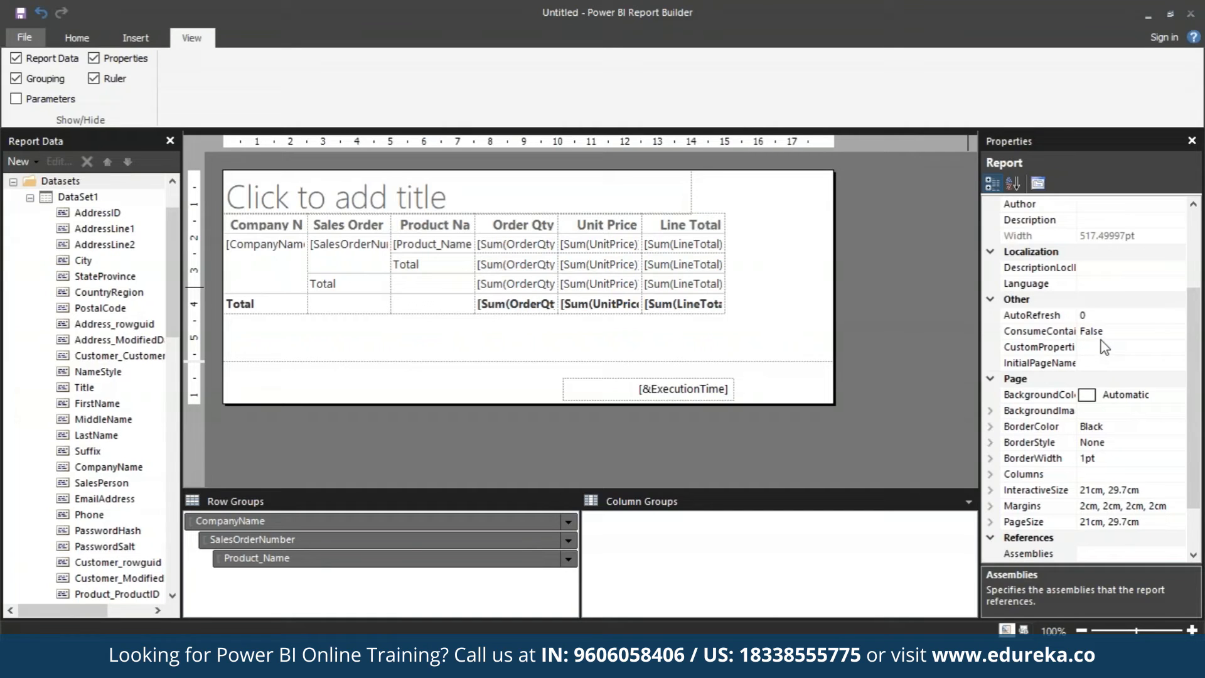
Set the report's left and right page margins to 1.9 cm each.
click(990, 506)
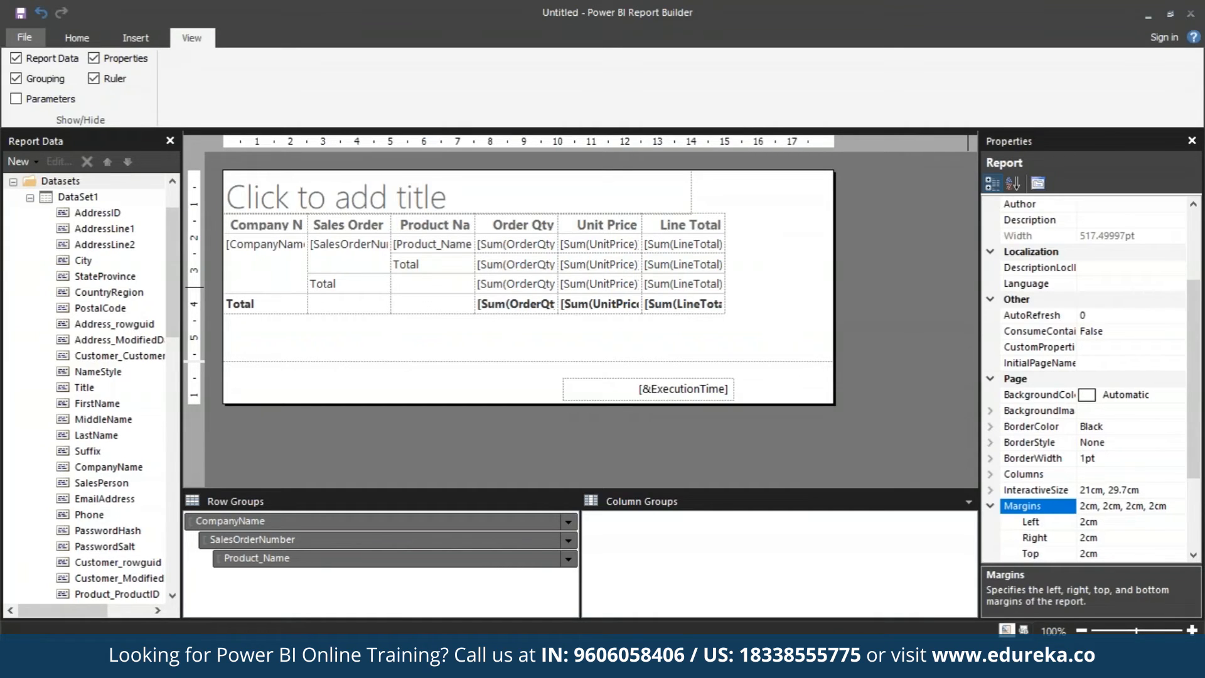
drag(1099, 522, 1069, 522)
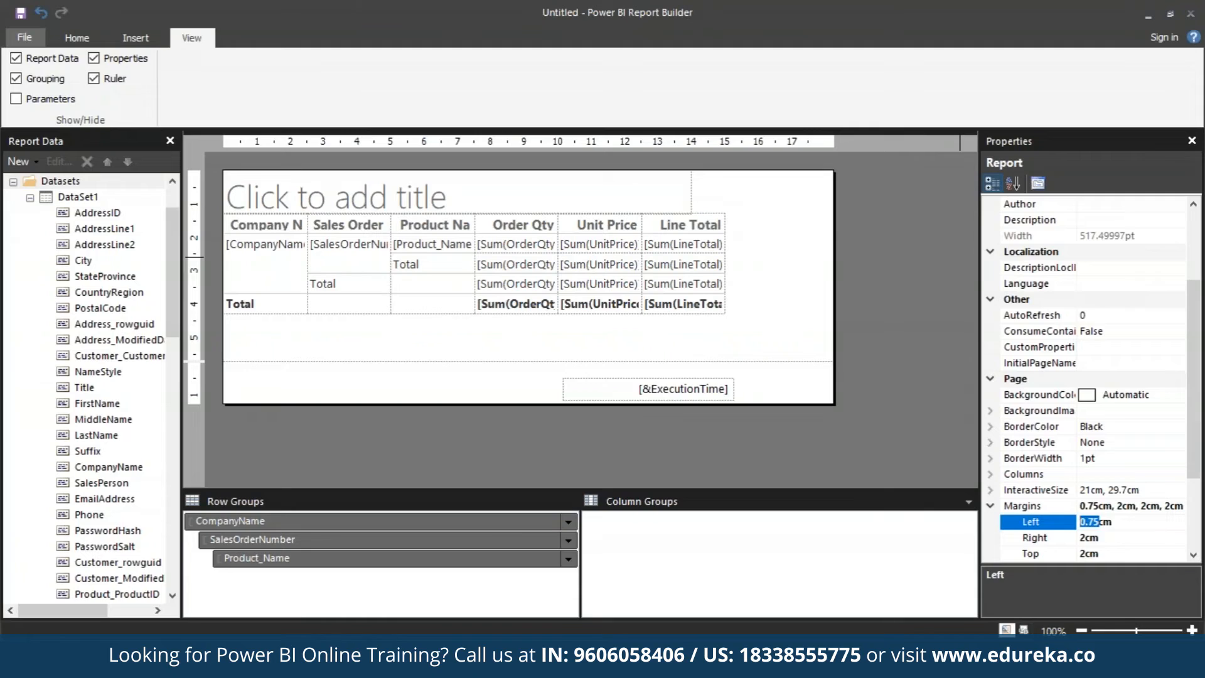
text(1.9)
double_click(1087, 539)
click(1086, 538)
key(BackSpace)
text(1.9)
click(932, 428)
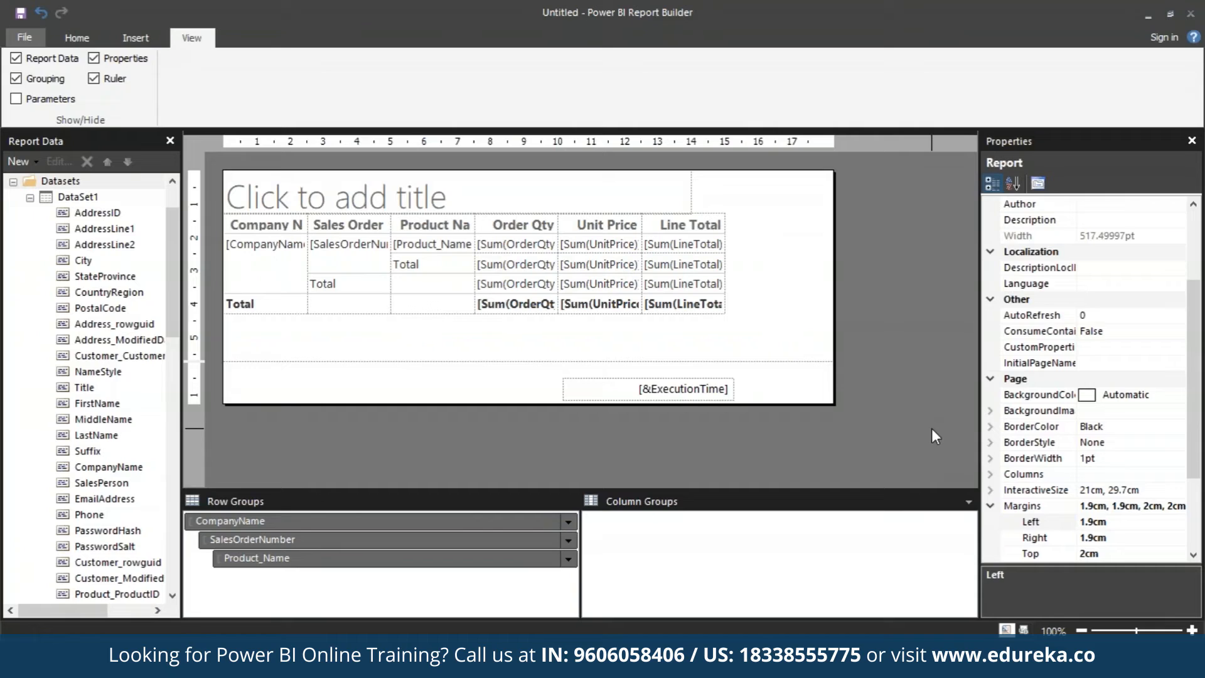
Enter "Sales by Company" as the report title.
click(342, 191)
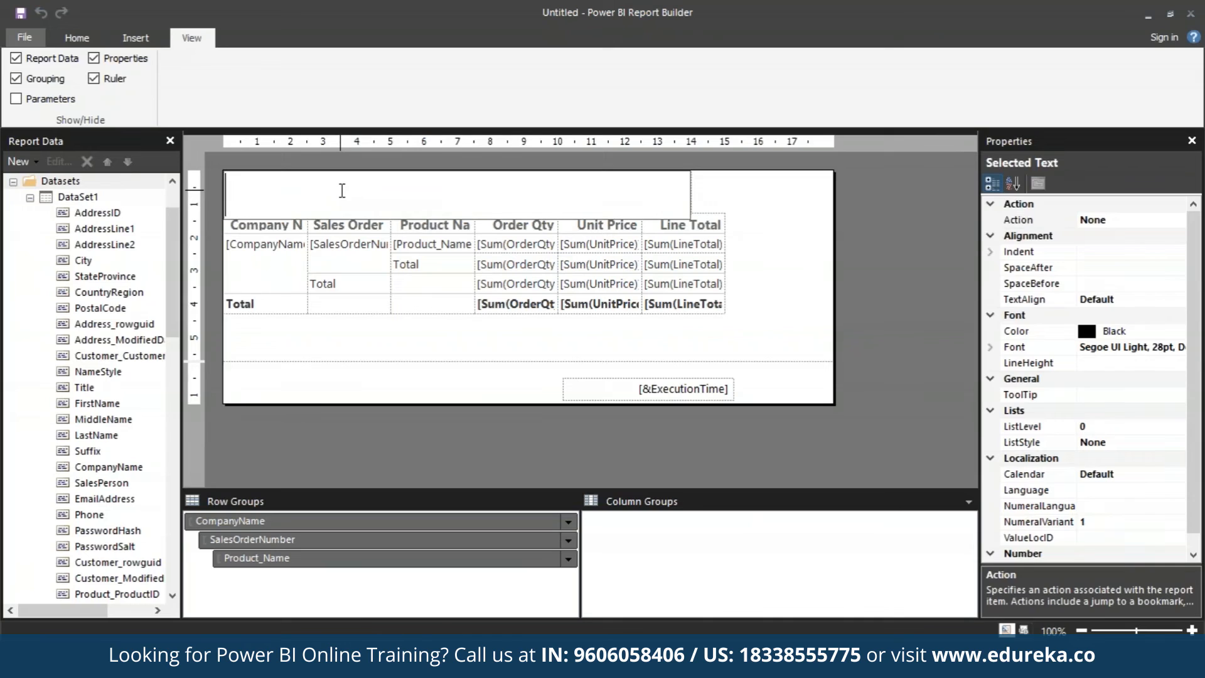
text(Sales)
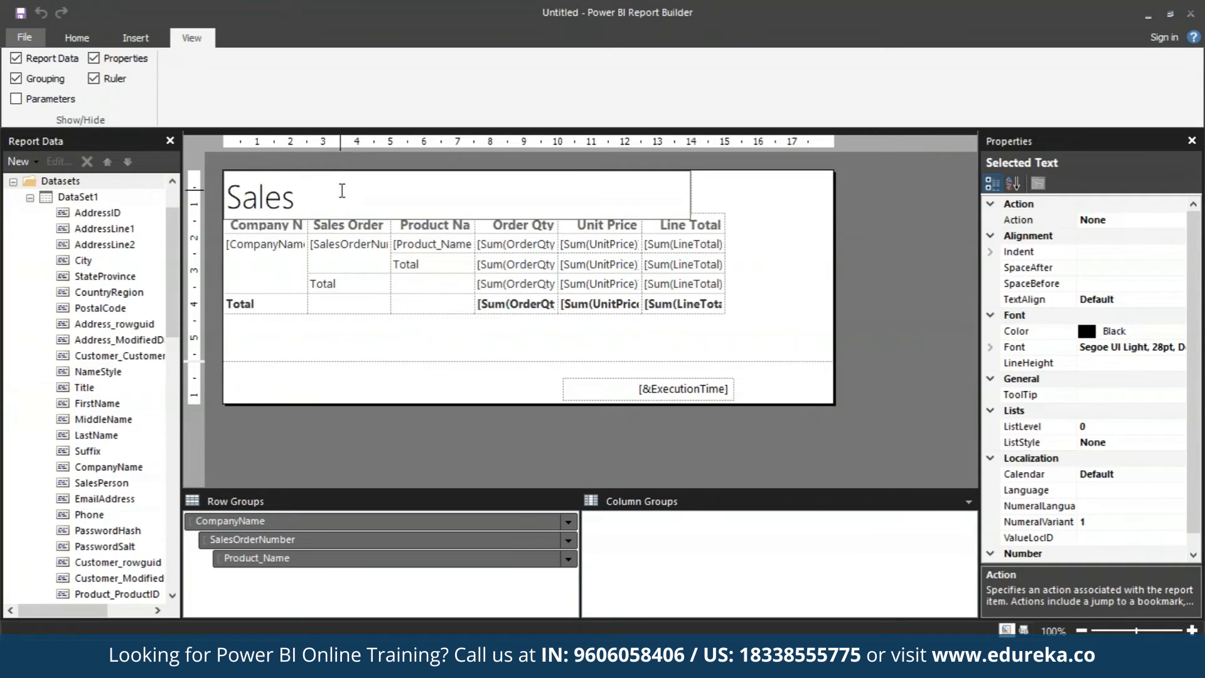
text( by Company)
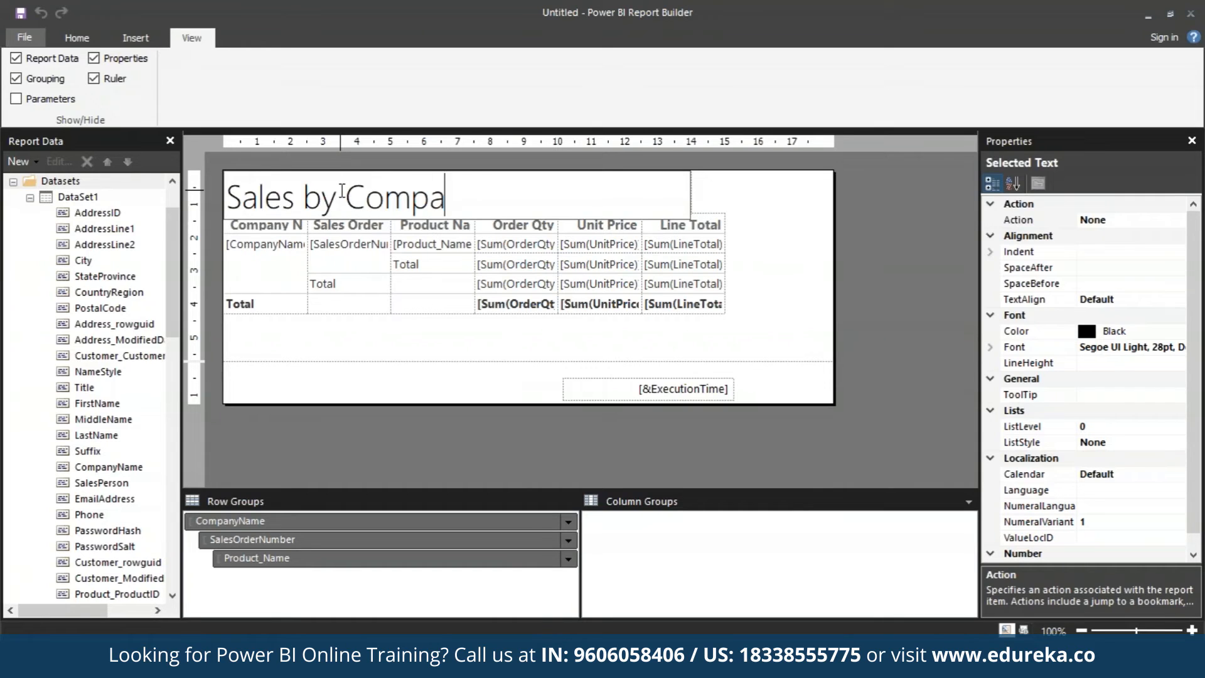
Change the font color of the whole report title text to Blue.
key(ctrl+a)
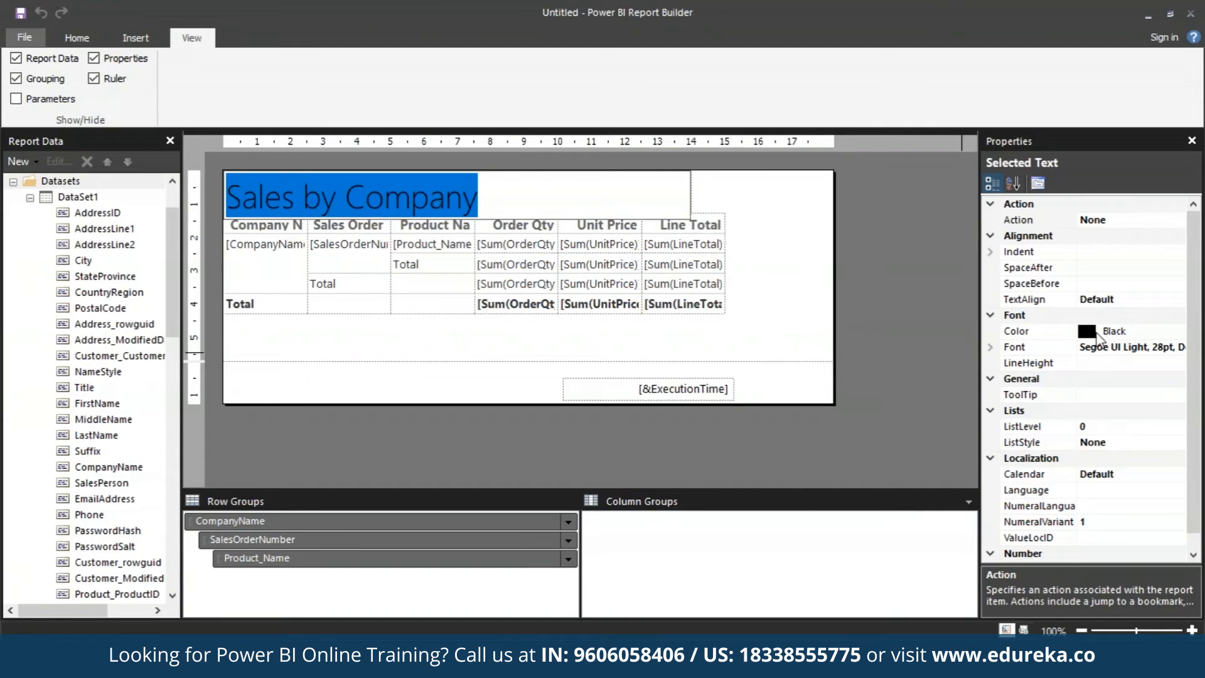
click(1104, 332)
drag(1104, 332, 1129, 333)
key(BackSpace)
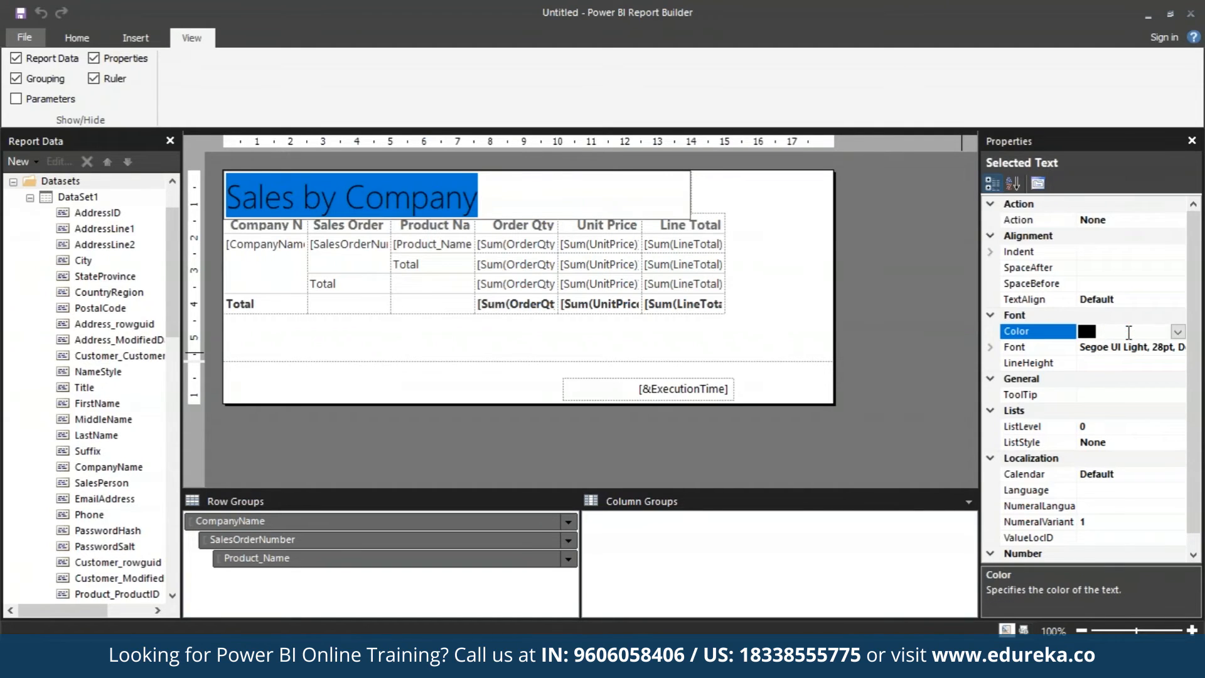
text(Blue)
click(921, 393)
Set the font color of the whole report title text to Black.
click(544, 205)
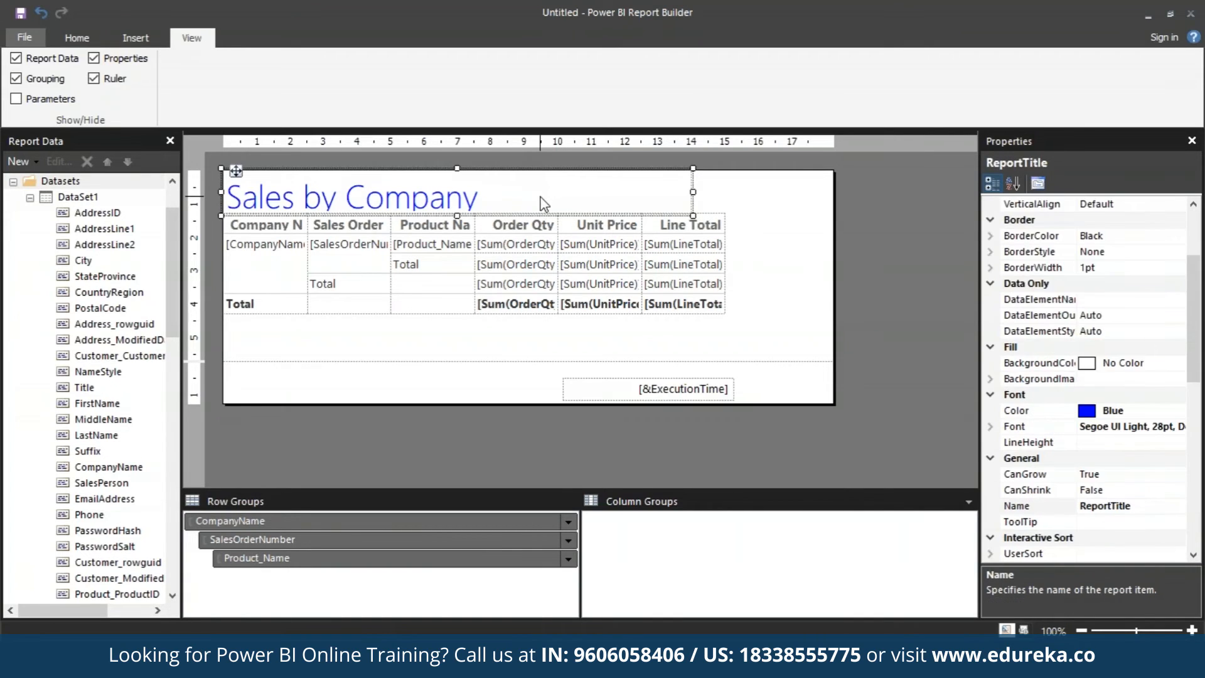
click(453, 199)
triple_click(453, 200)
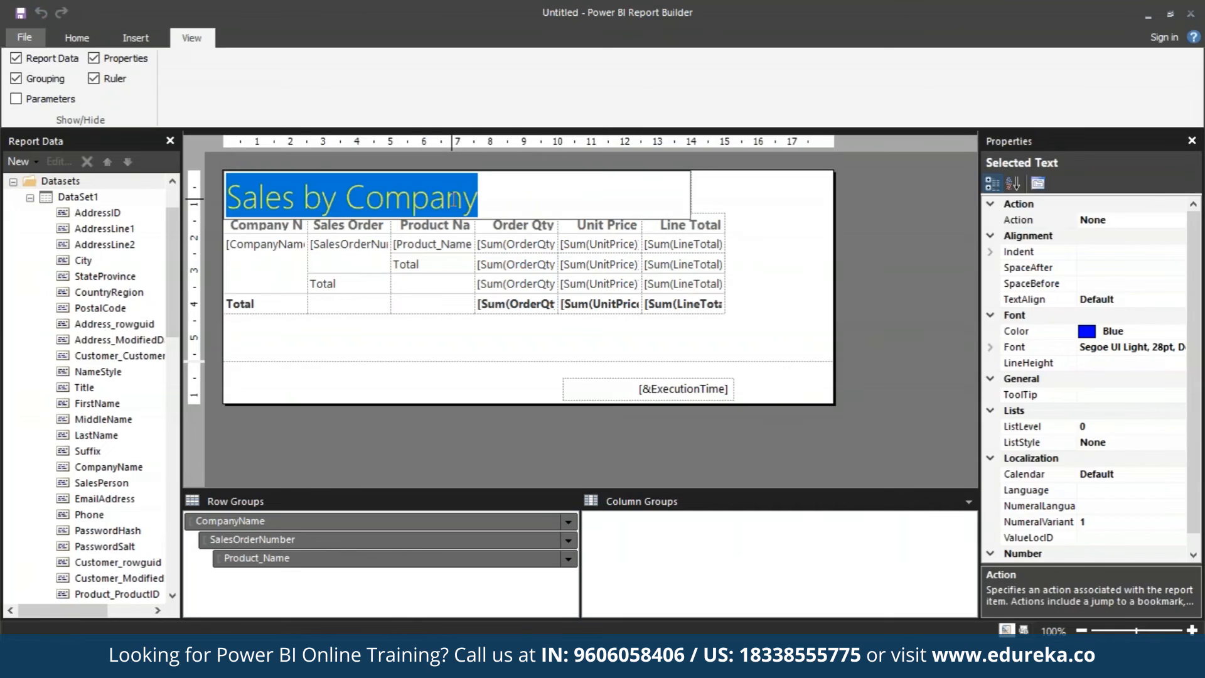
click(1108, 332)
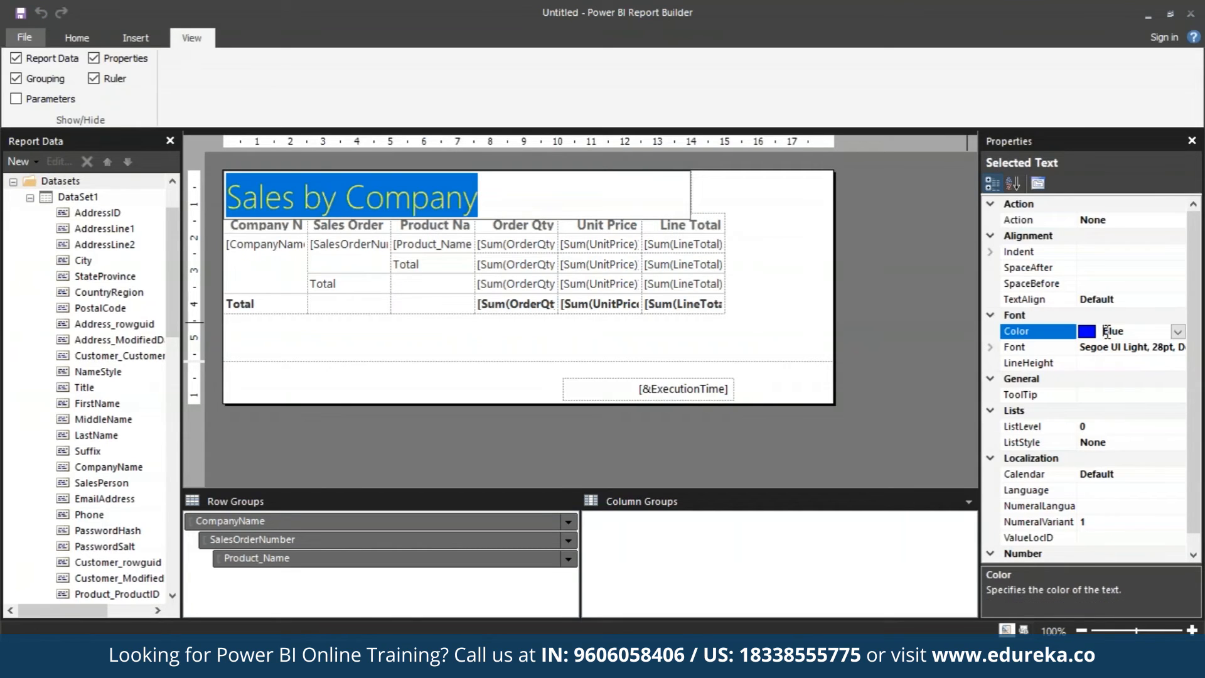
double_click(1108, 332)
text(Black)
click(920, 356)
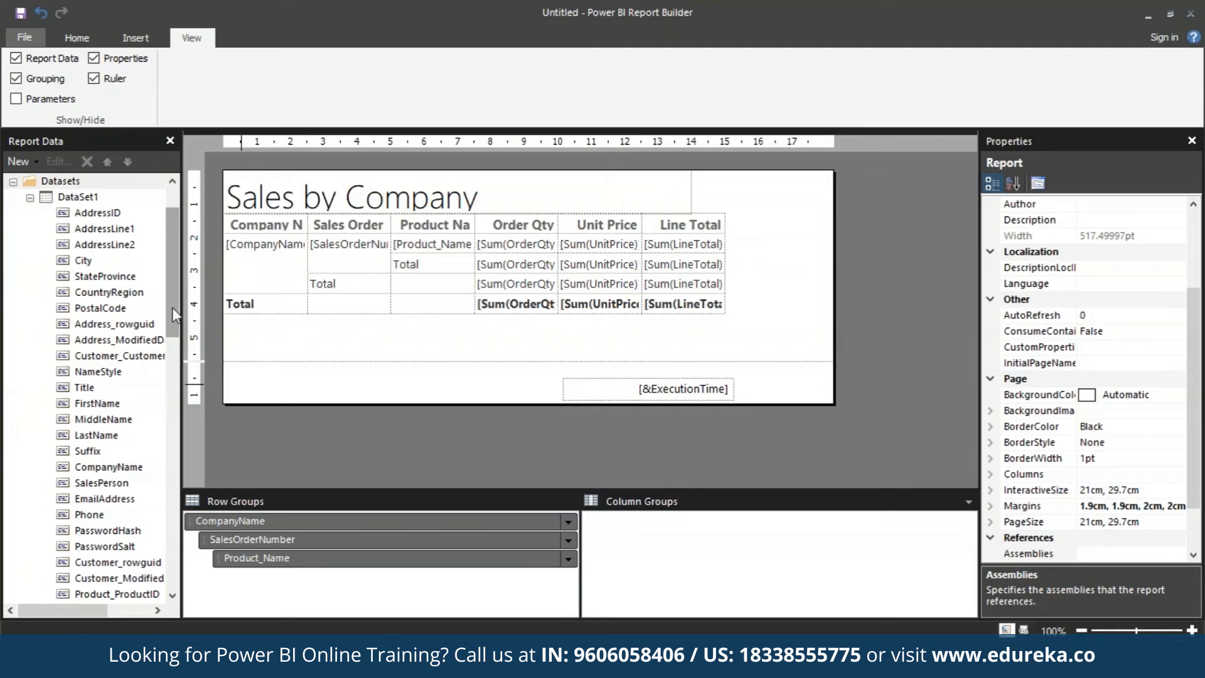
Add the built-in Page Number field to the page footer, just before the execution time.
drag(174, 314, 165, 274)
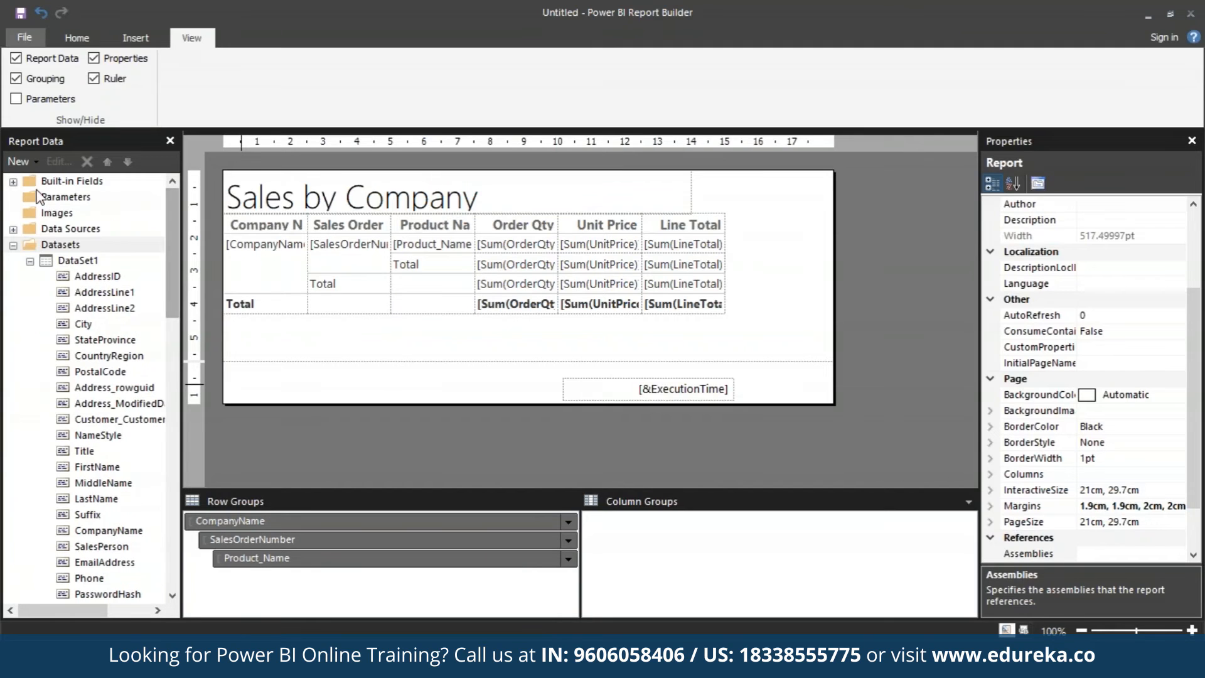
click(13, 182)
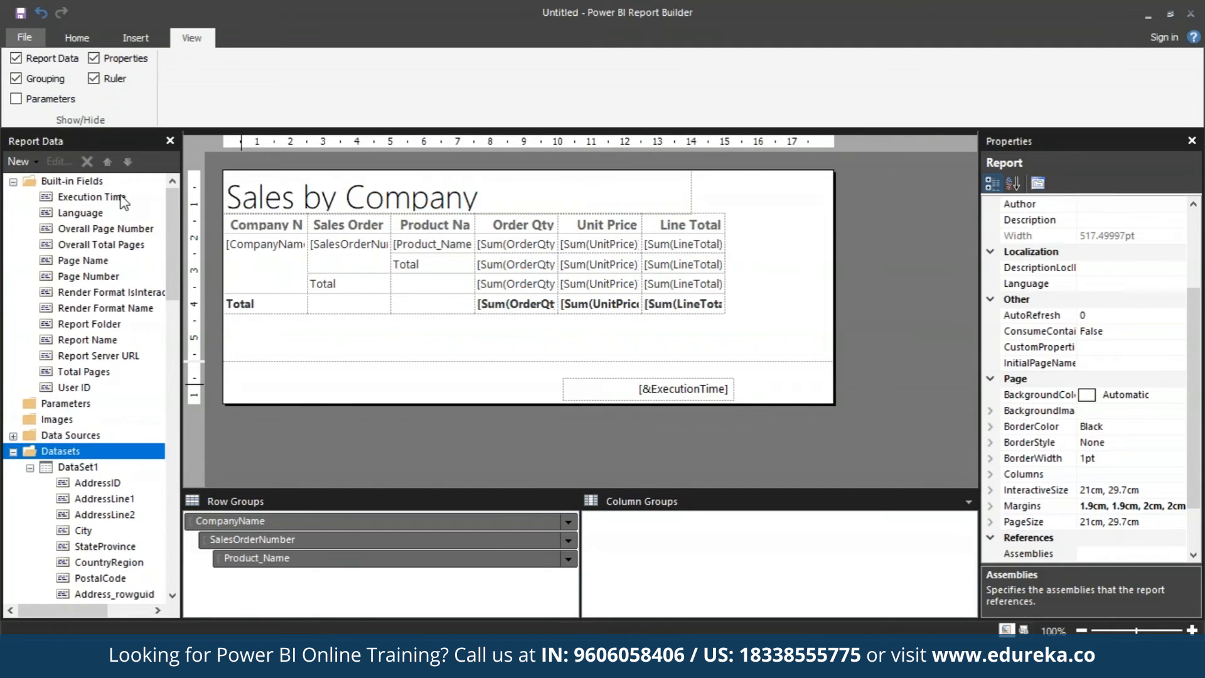
click(63, 277)
drag(63, 274, 475, 394)
drag(519, 392, 489, 378)
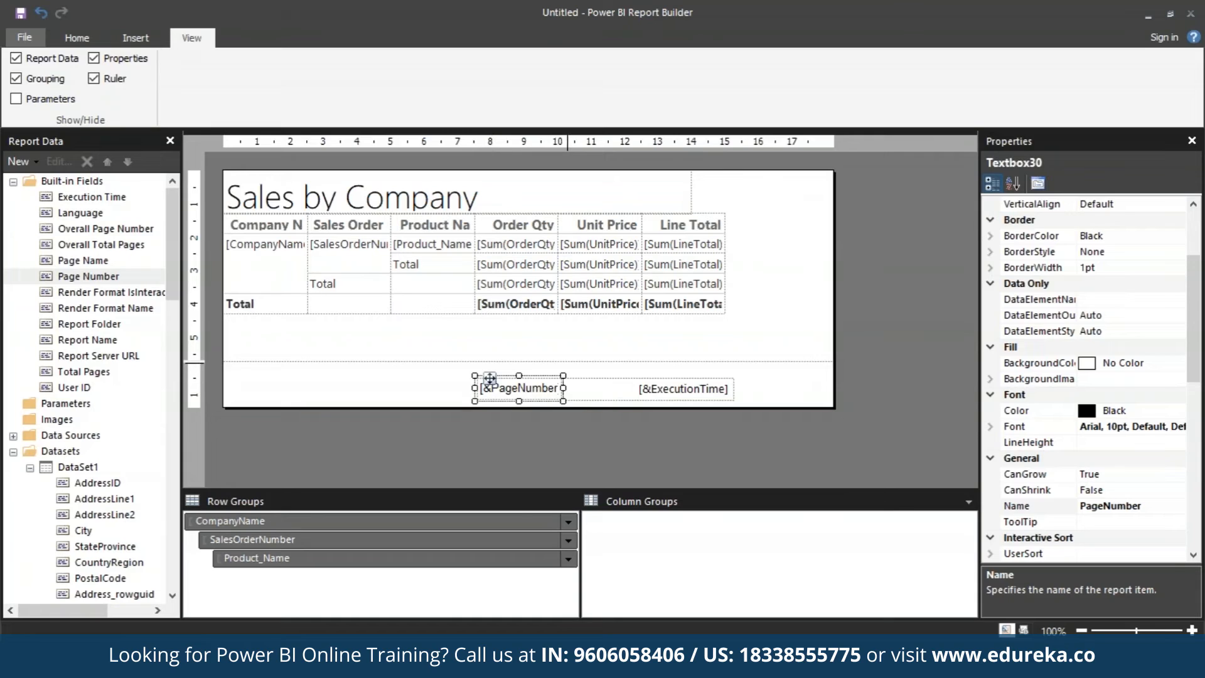
Resize the footer's page number box to a narrow field, leaving room between it and the execution time.
drag(563, 376, 515, 366)
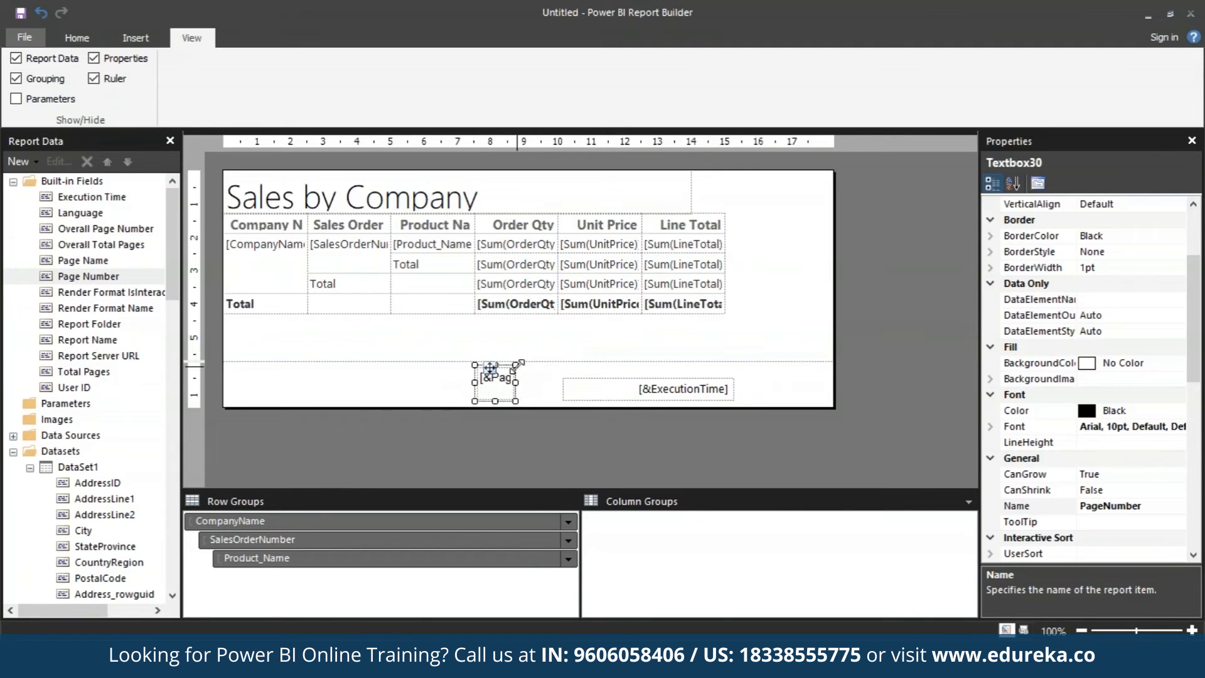
click(150, 41)
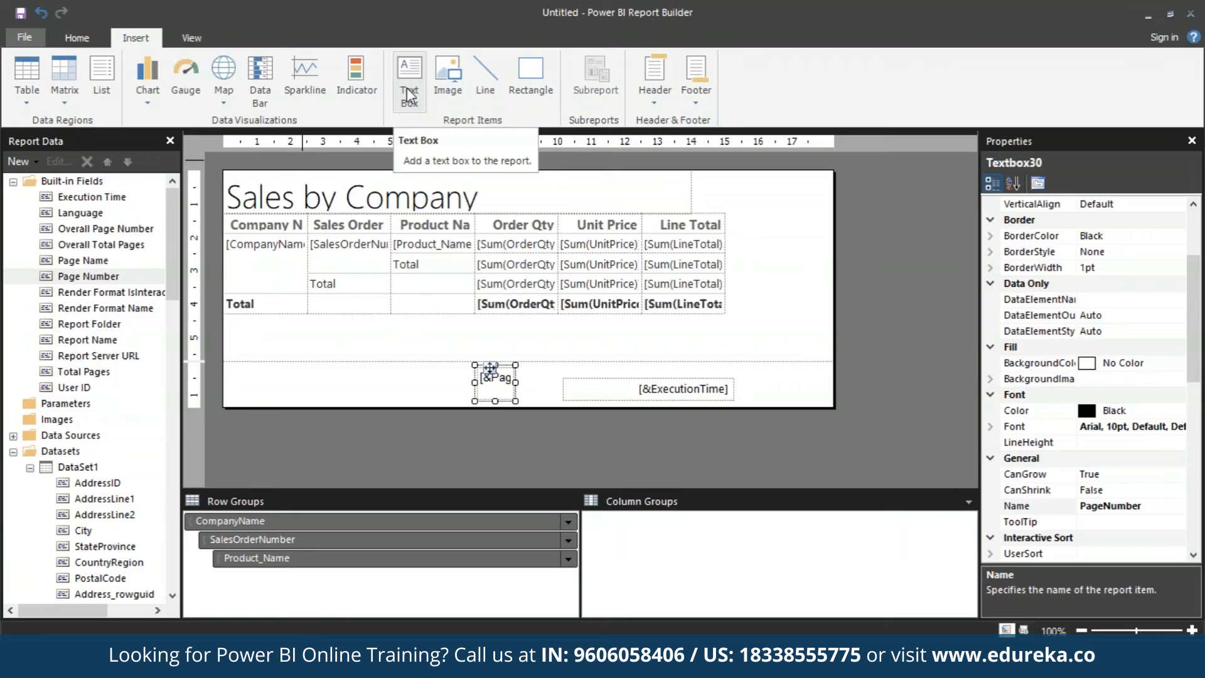
click(509, 391)
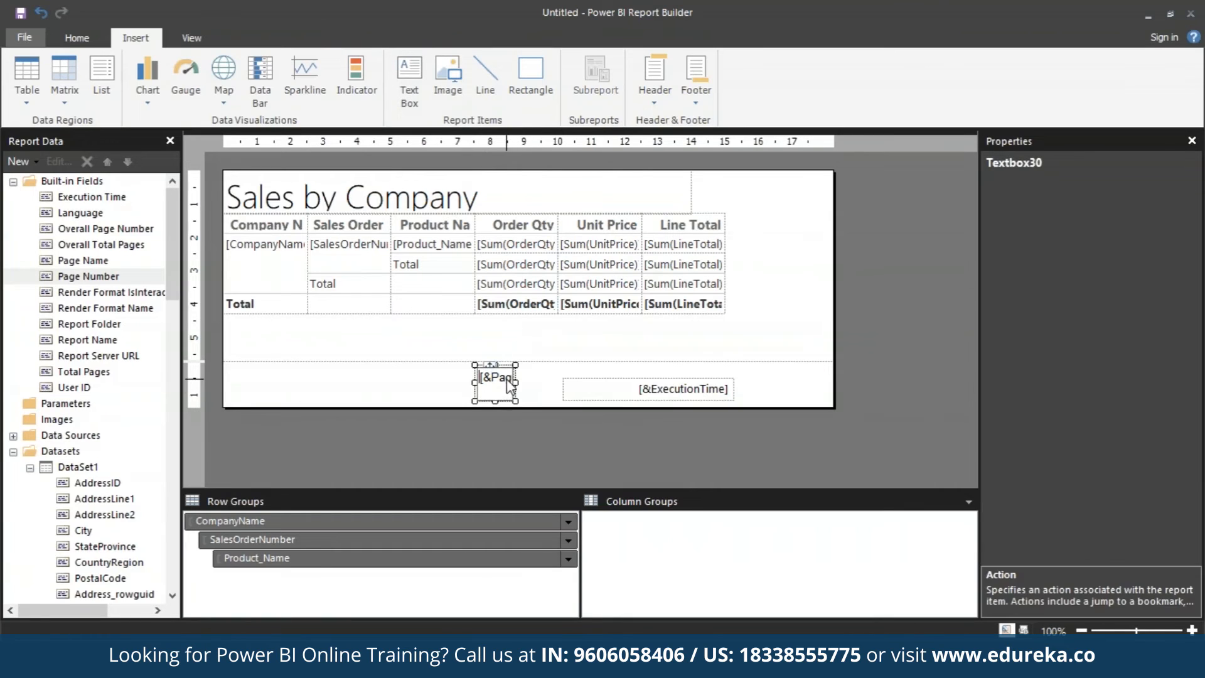
click(506, 379)
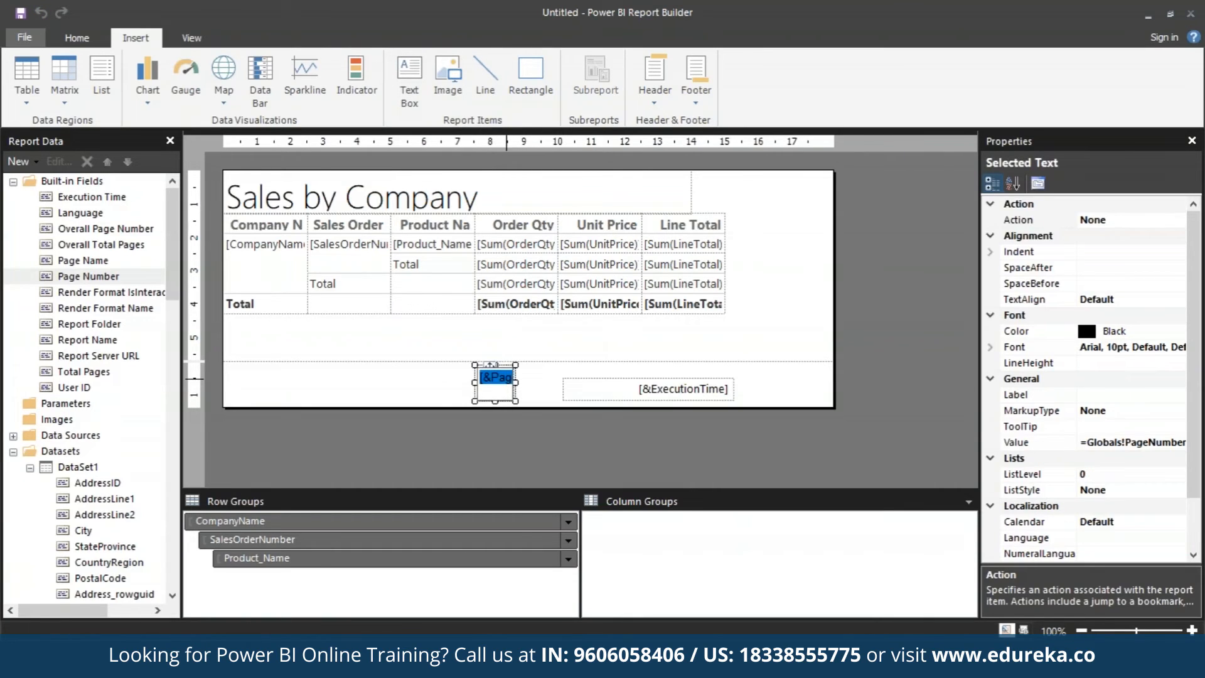
click(508, 381)
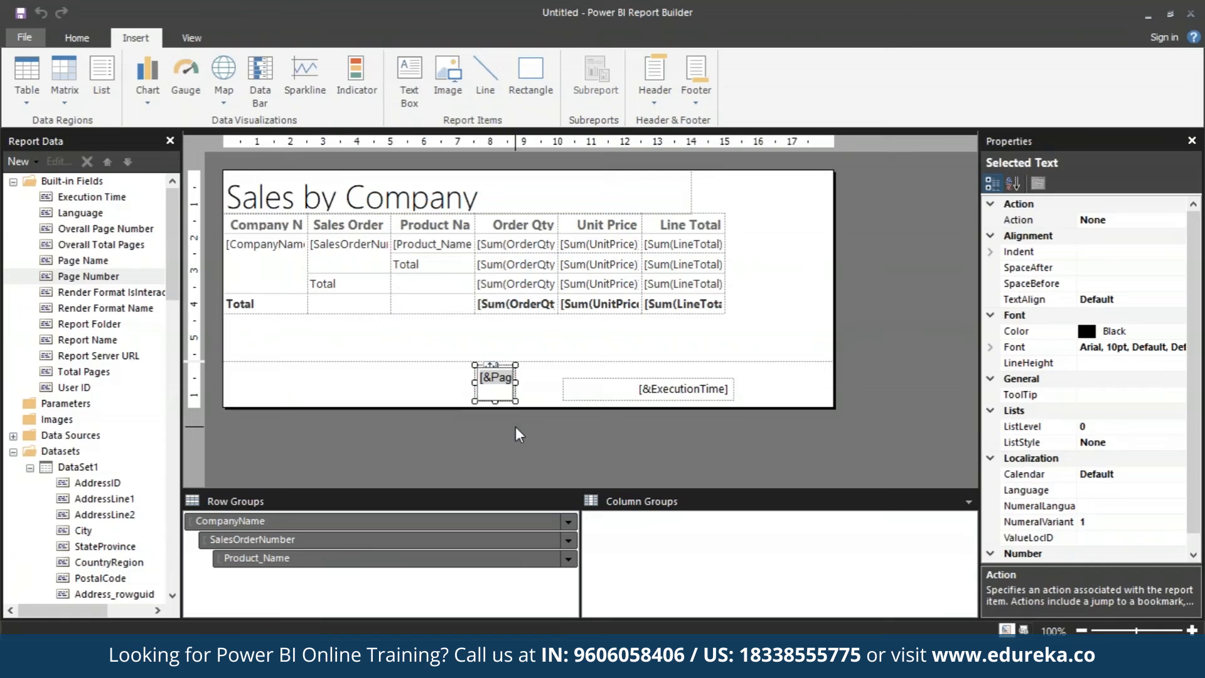
drag(493, 365, 527, 369)
drag(550, 384, 621, 384)
drag(512, 384, 419, 384)
click(556, 372)
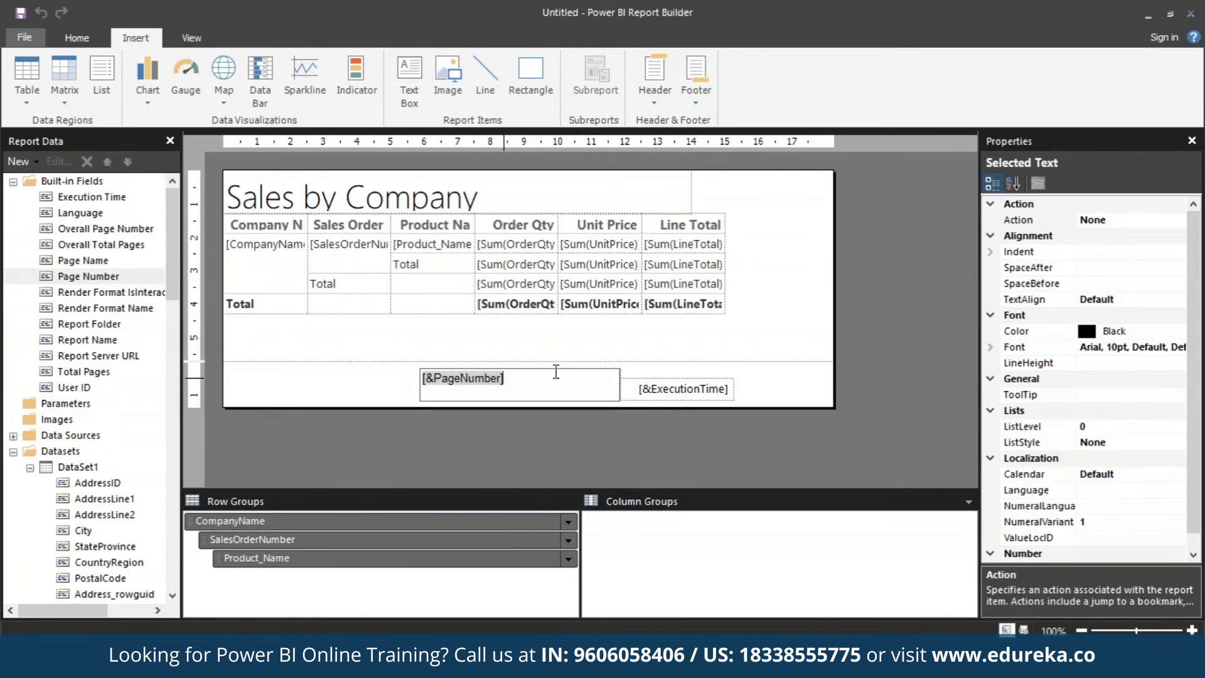
click(619, 384)
drag(620, 384, 447, 384)
click(374, 399)
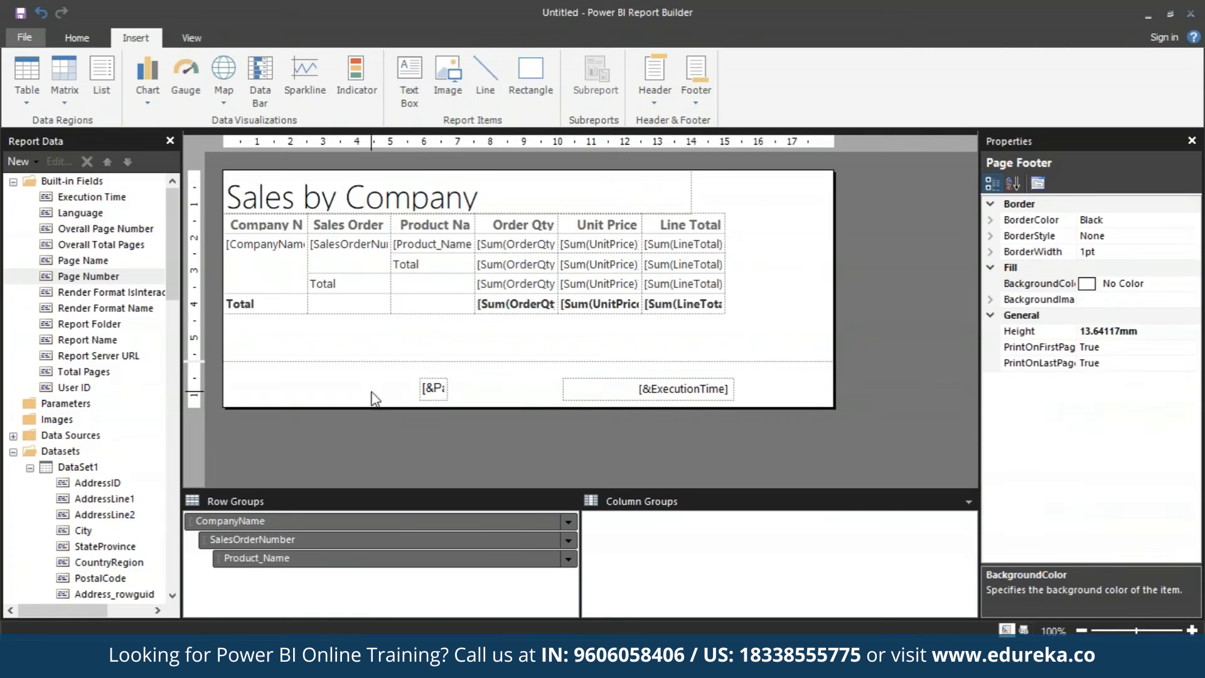
Insert a small text box reading "of" in the footer, directly after the page number.
click(415, 97)
drag(449, 378, 475, 387)
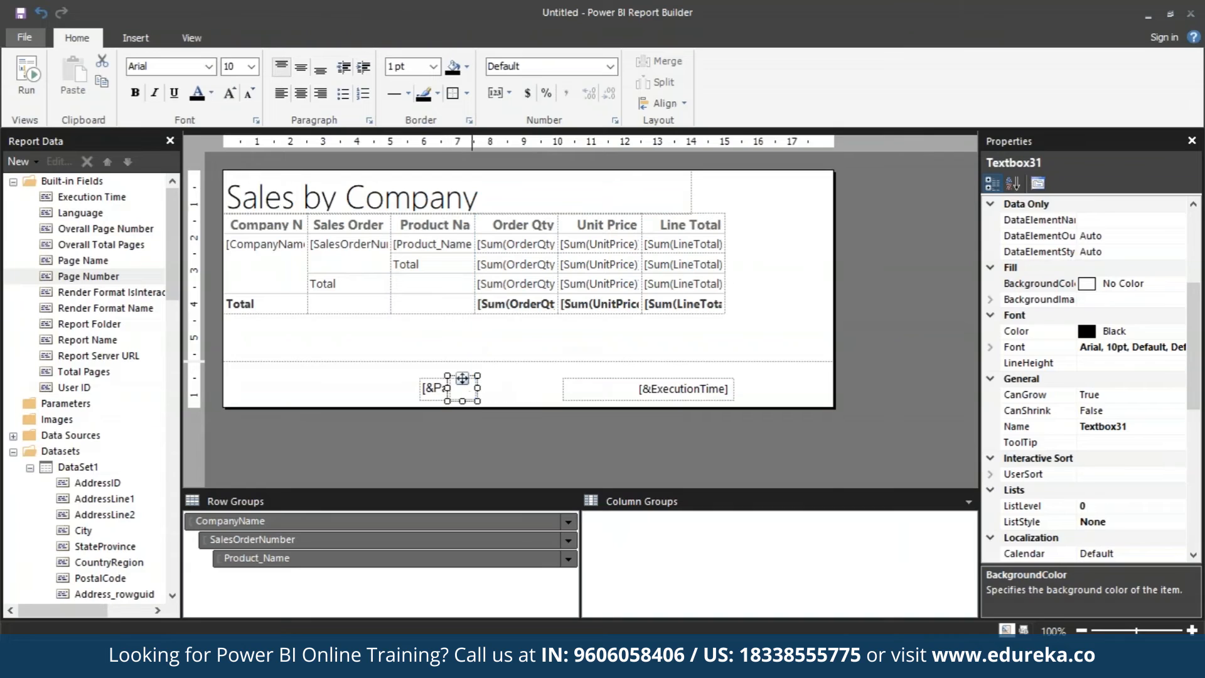
click(462, 378)
text(of)
click(1039, 303)
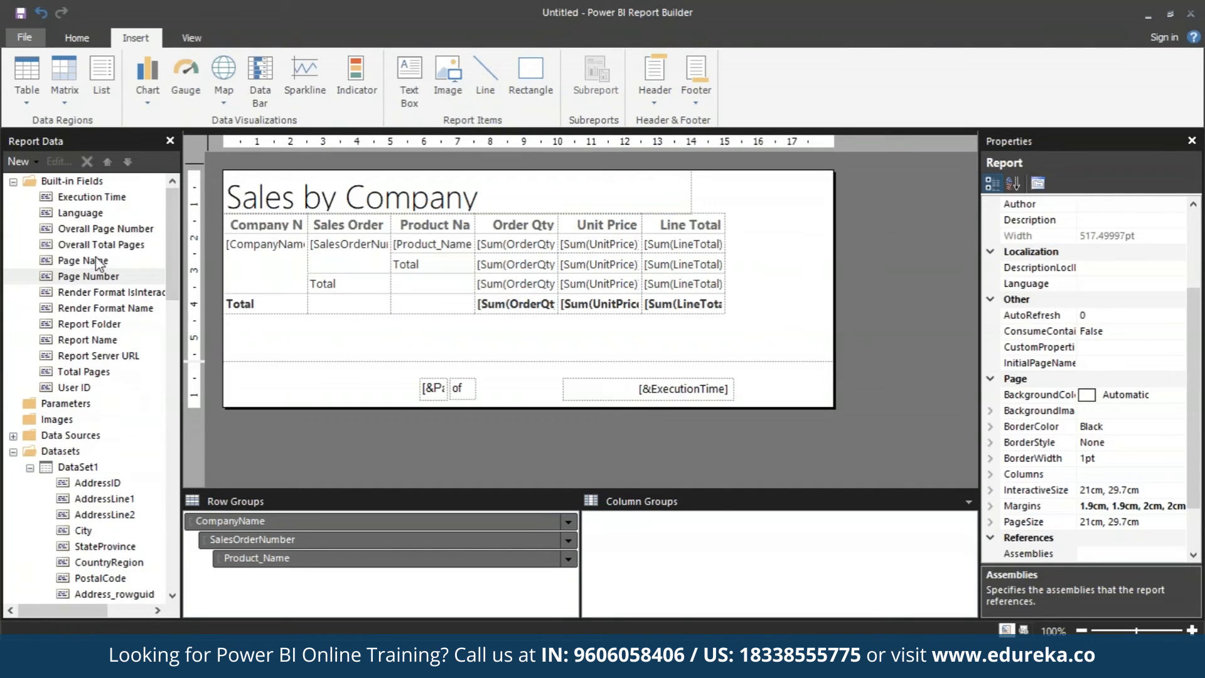
Add the built-in Overall Total Pages field after "of" in the footer and narrow its box.
drag(145, 247, 479, 378)
drag(478, 411, 476, 402)
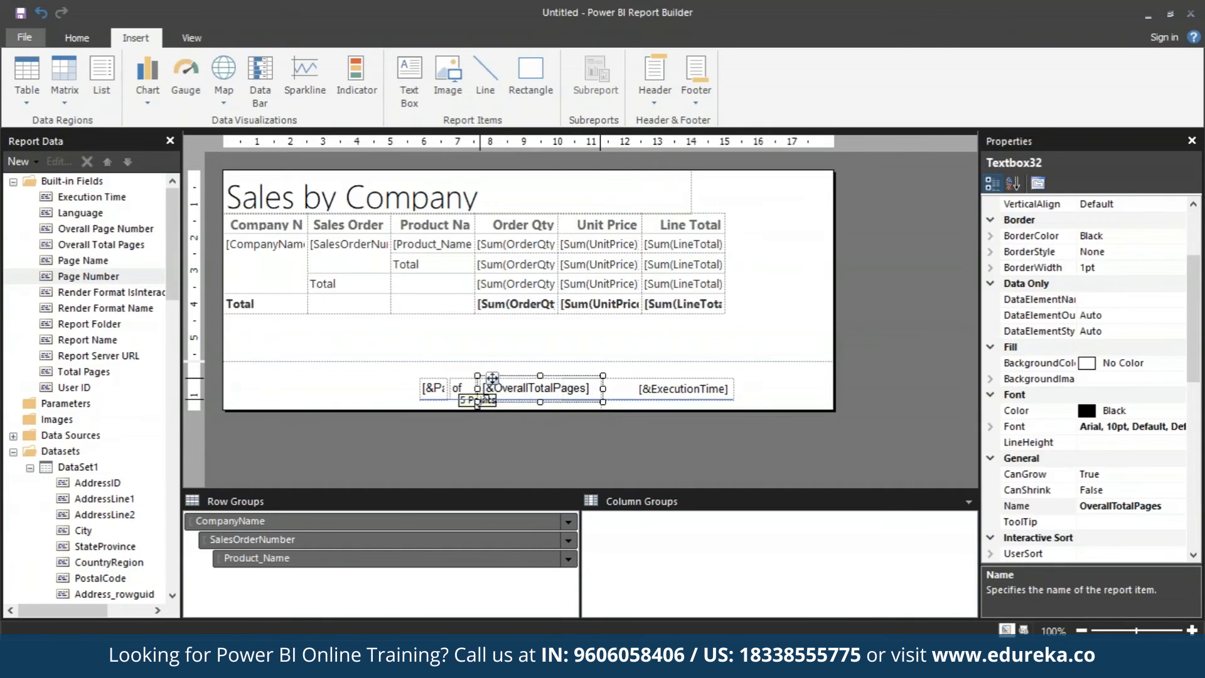
drag(603, 388, 501, 388)
click(401, 375)
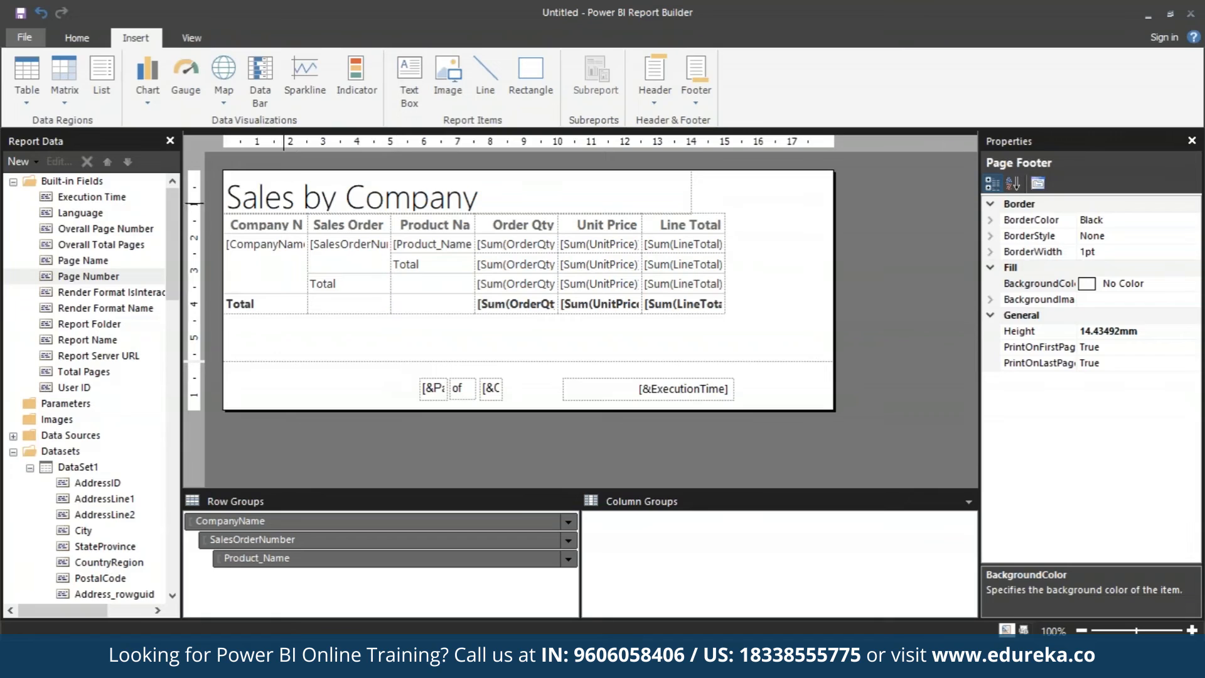
Widen the Company Name and Product Name columns of the table so their headings fit on one line.
click(290, 222)
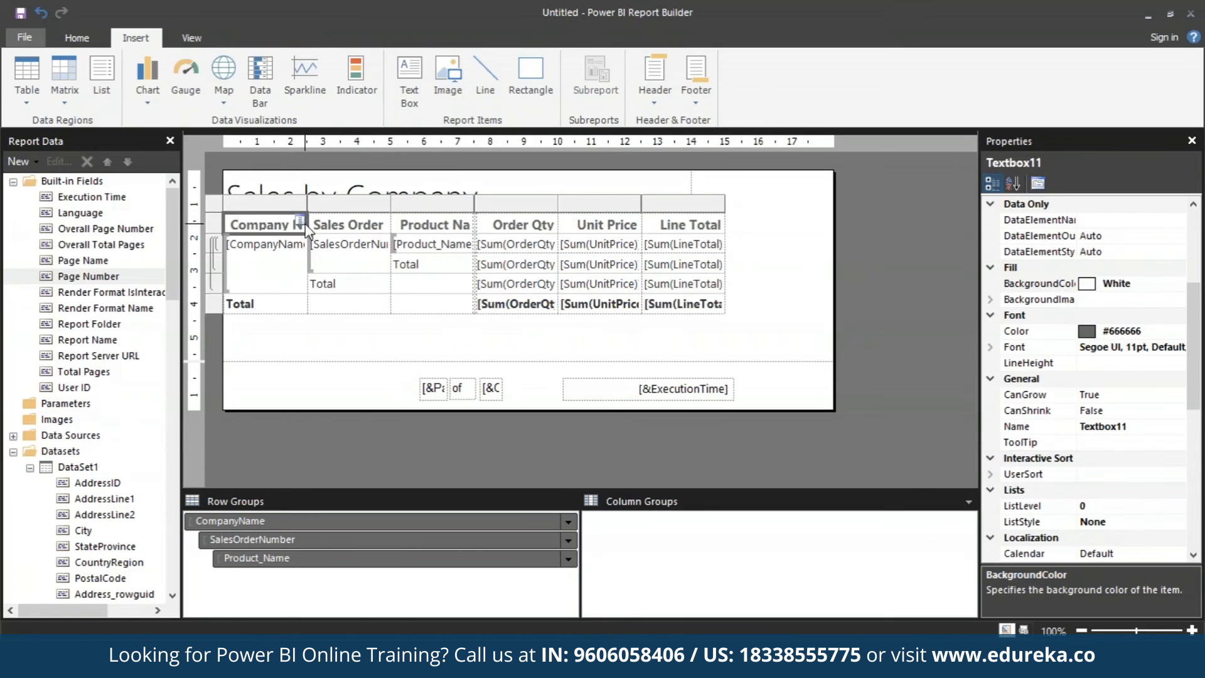
drag(306, 209, 355, 208)
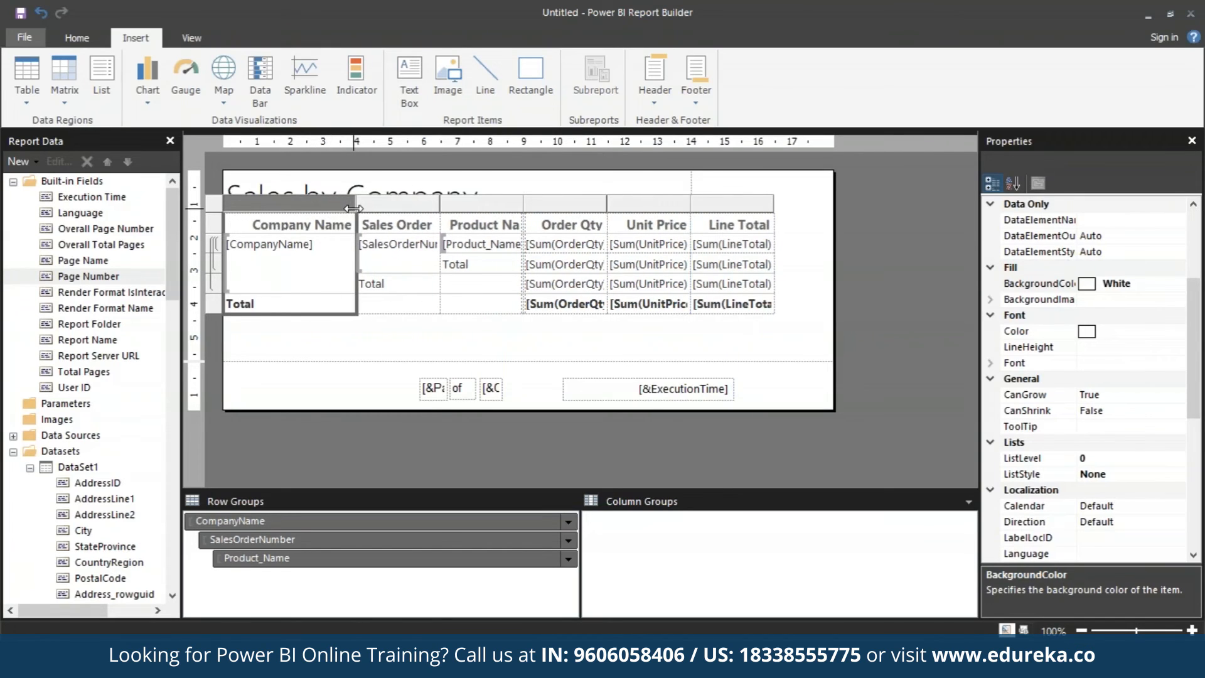
drag(524, 200, 553, 199)
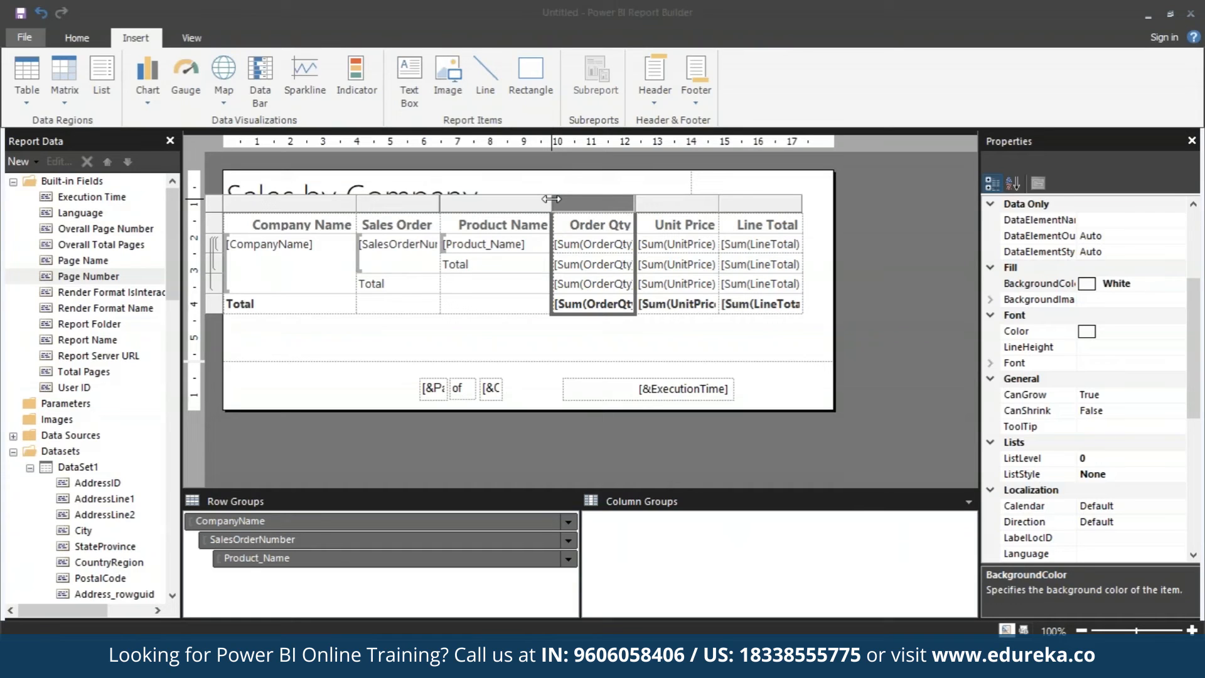
click(386, 389)
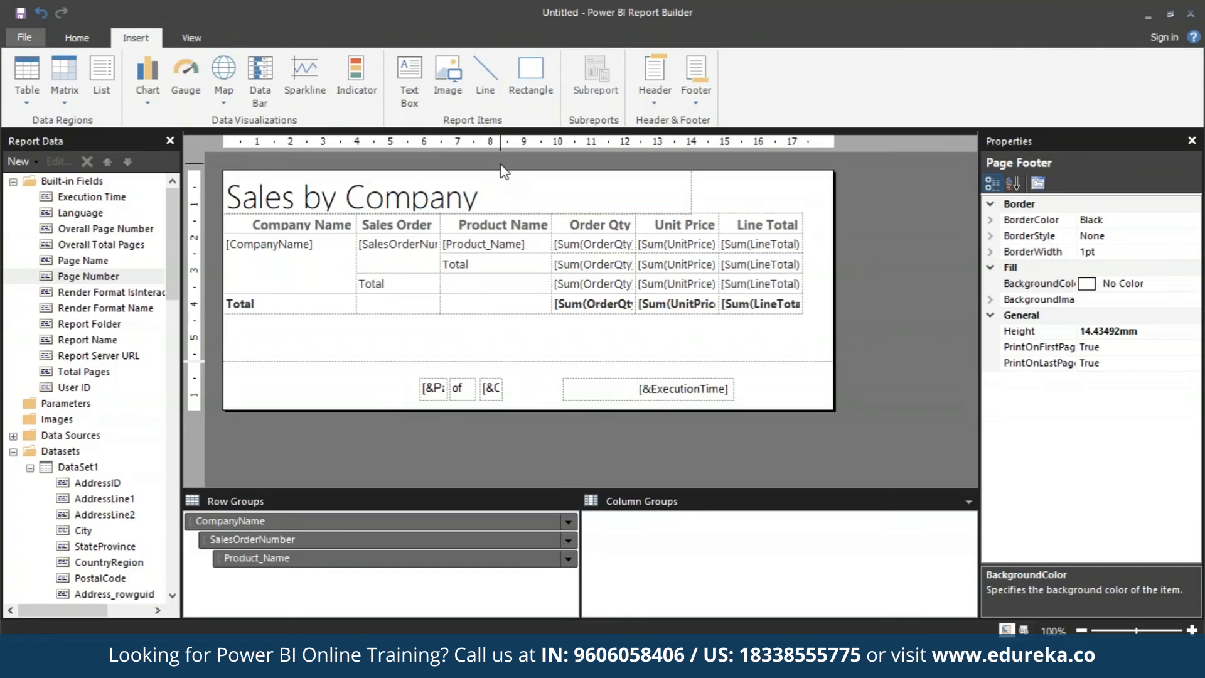
Format the Order Qty, Unit Price and Line Total columns as Currency and show sample values instead of placeholders.
click(629, 228)
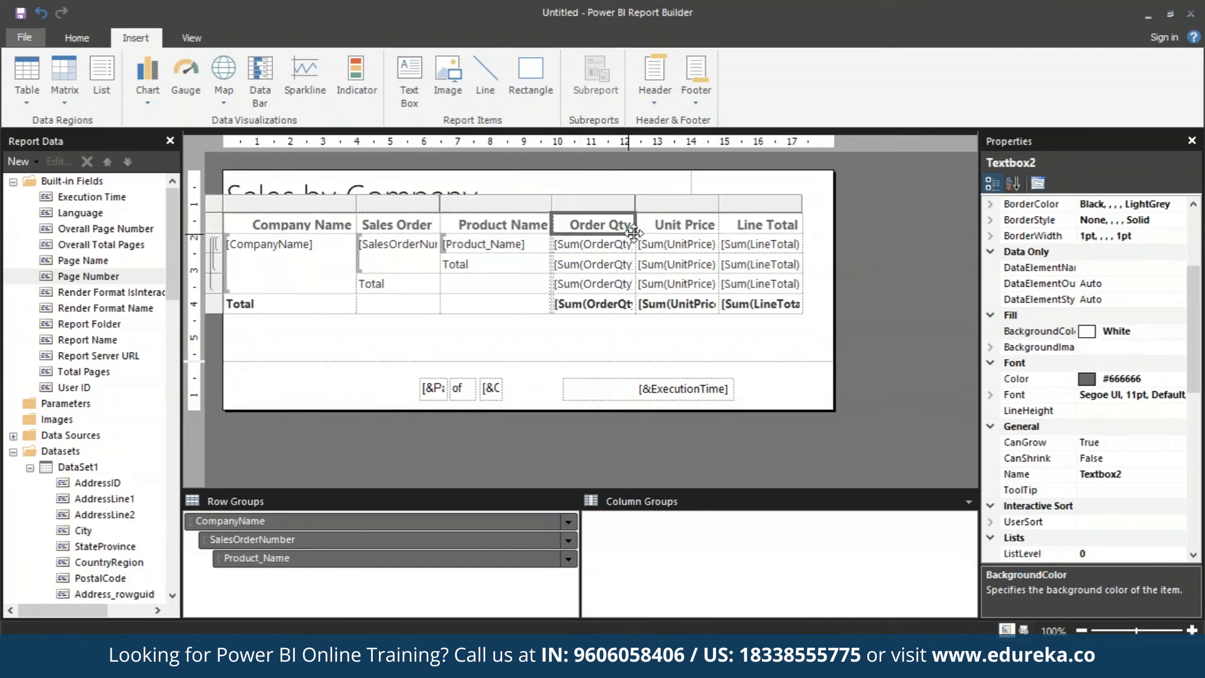
shift+click(758, 305)
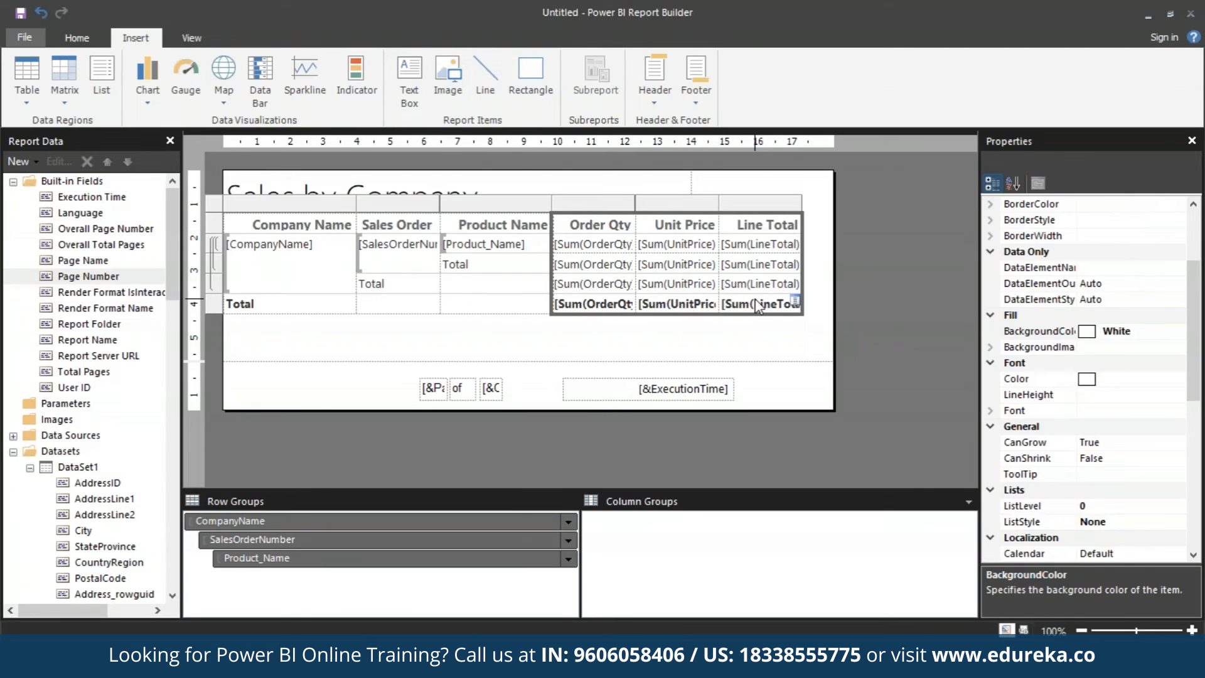
click(70, 40)
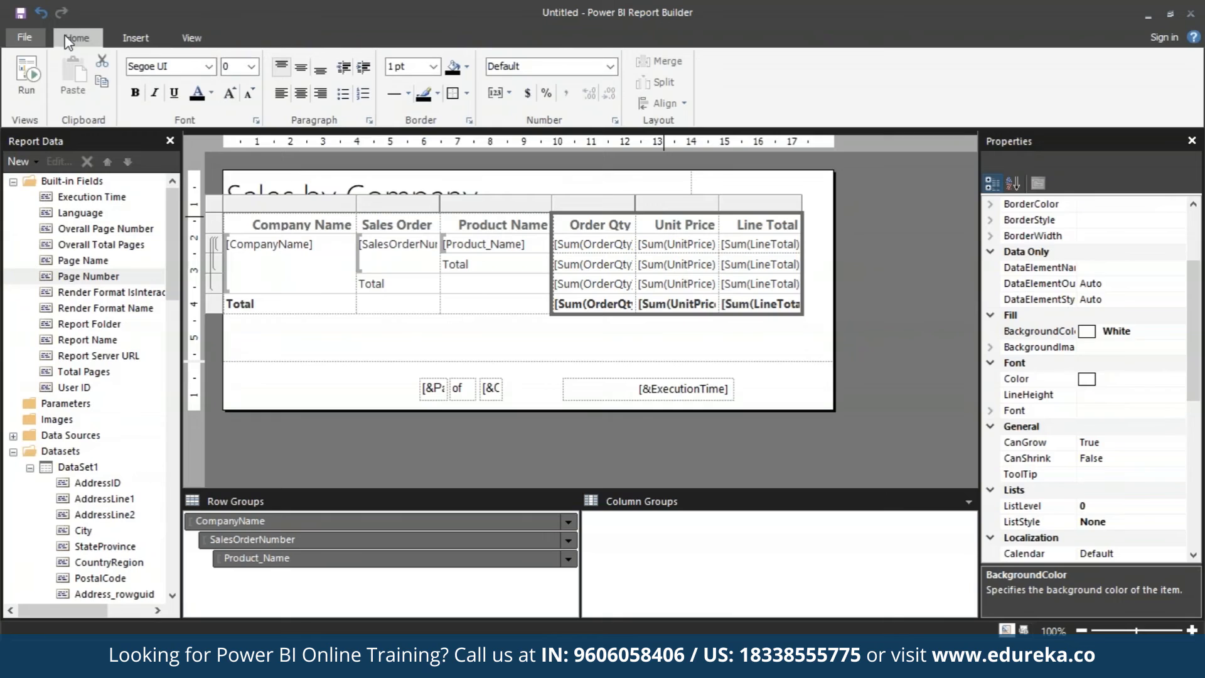
click(528, 94)
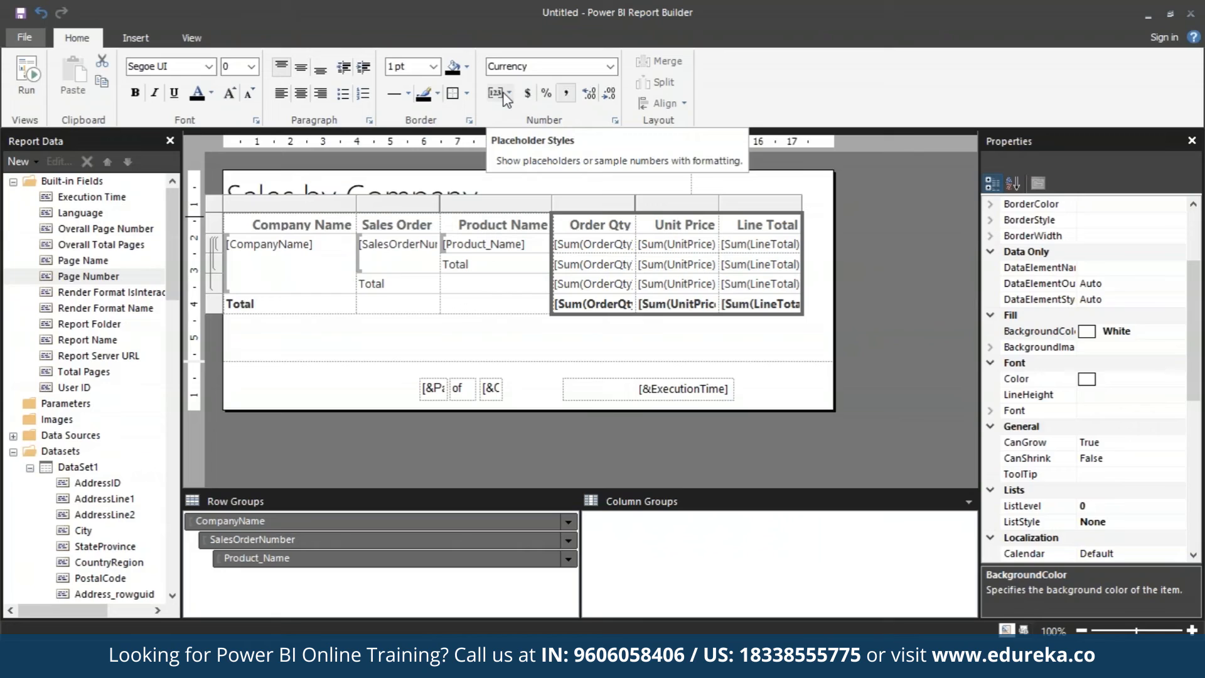
click(506, 96)
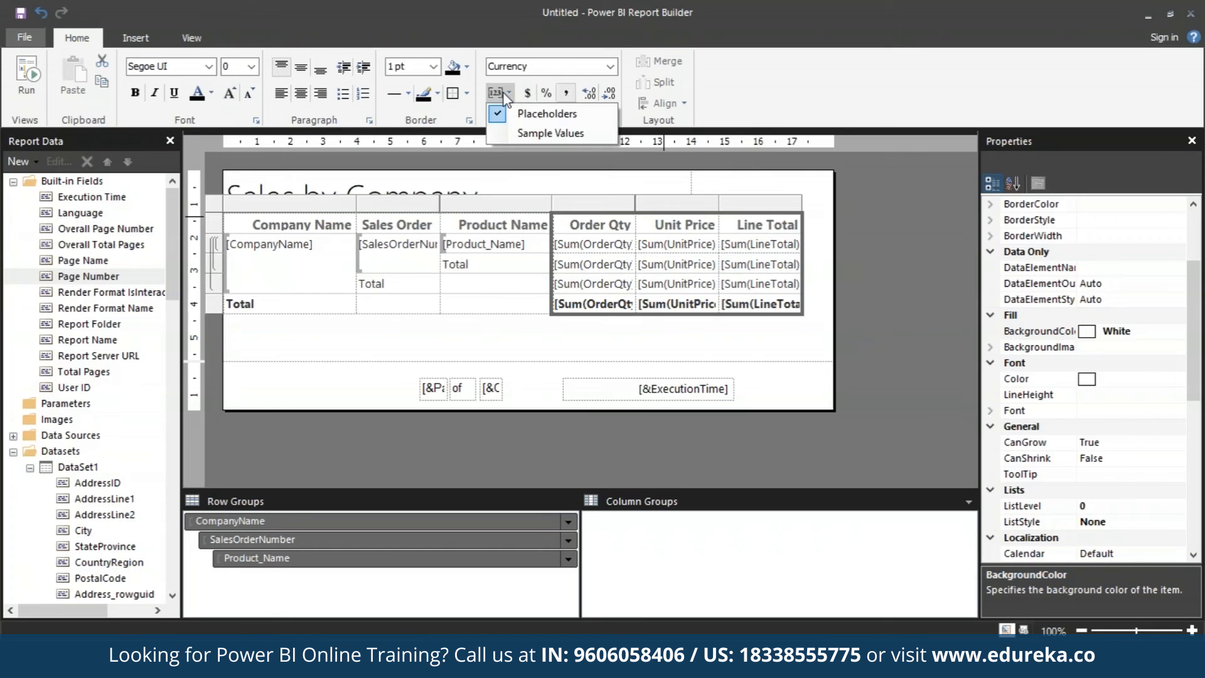
click(520, 131)
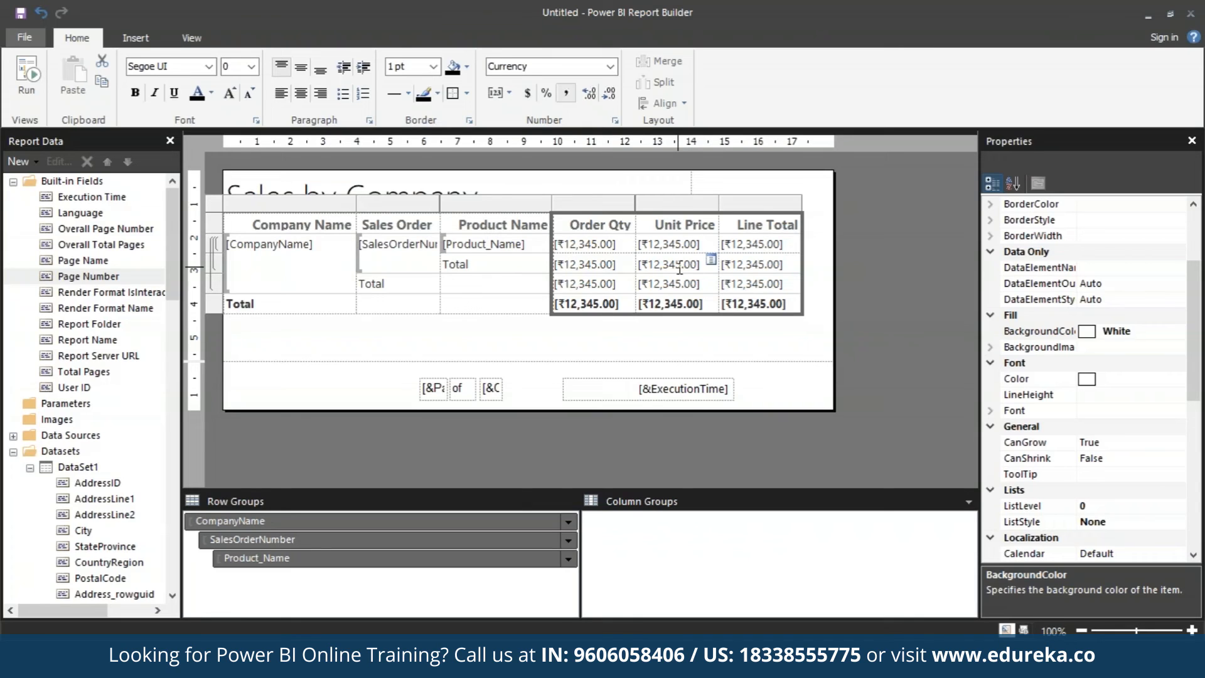
click(794, 342)
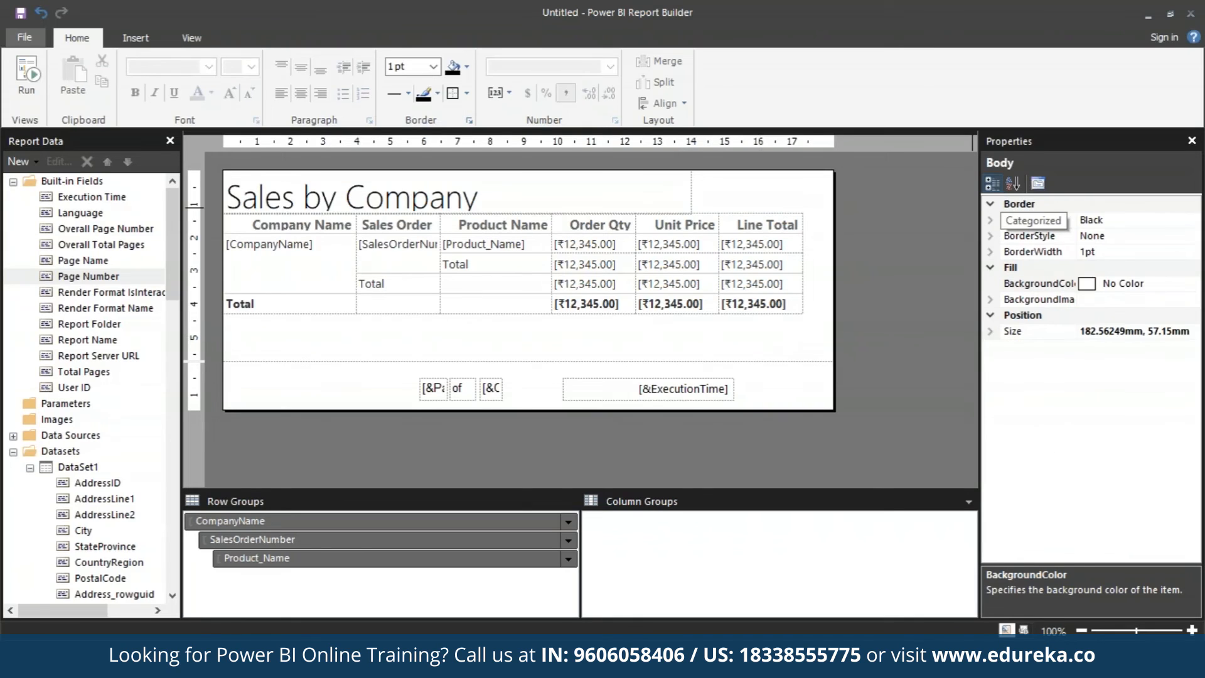
Turn on Advanced Mode for the row and column groups.
click(191, 37)
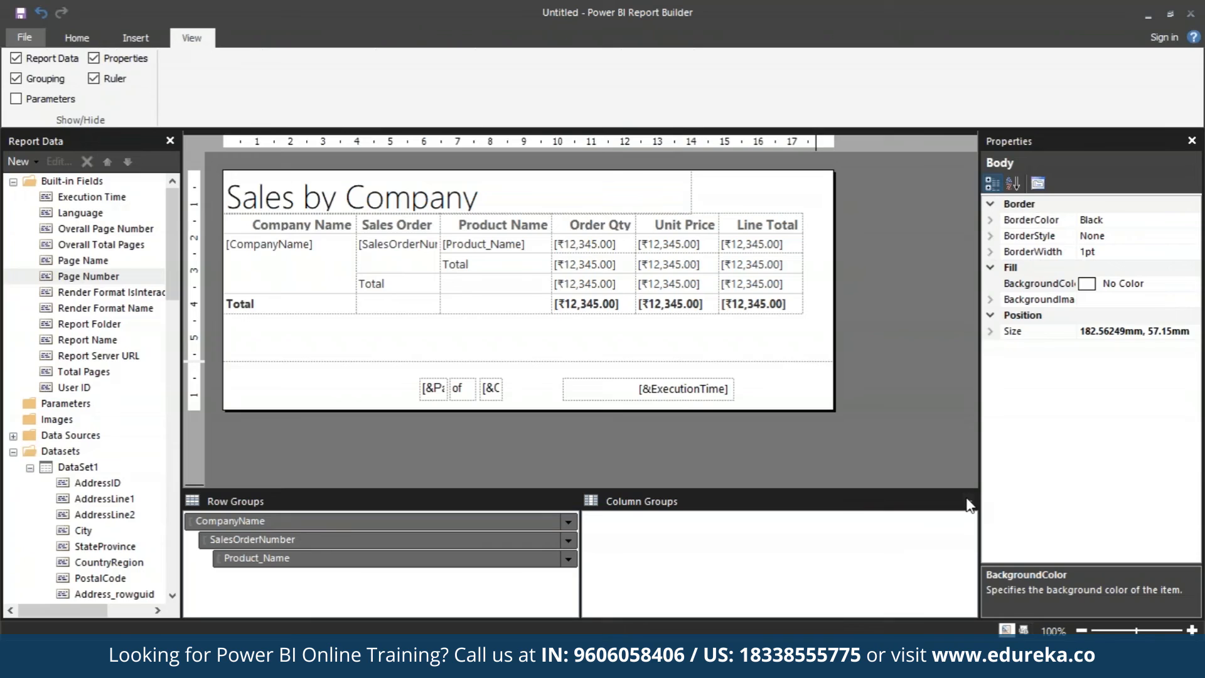
click(968, 504)
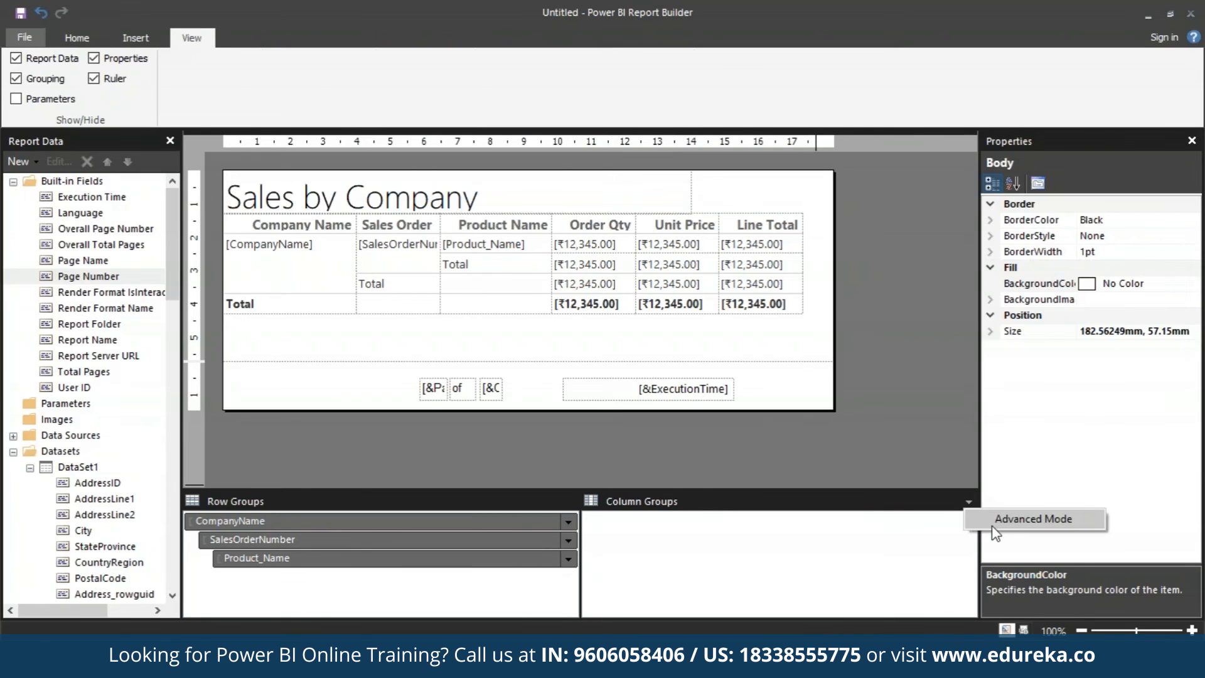
click(995, 526)
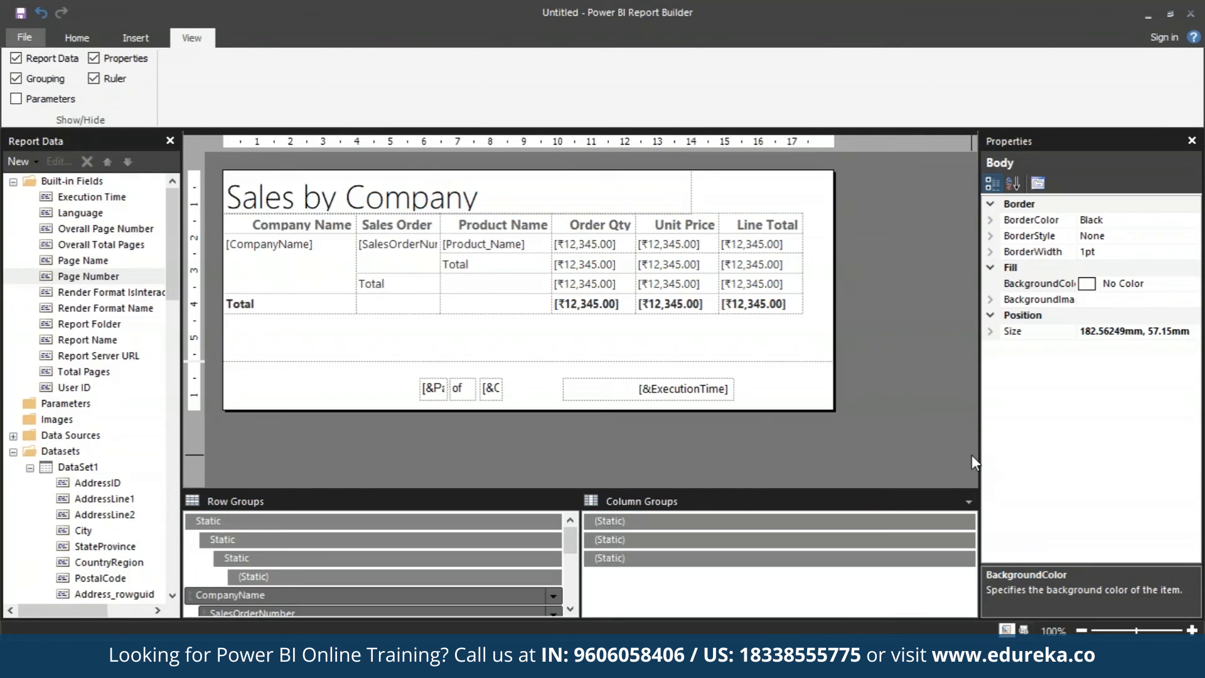
Set KeepWithGroup to After and RepeatOnNewPage to True for the topmost Static row group member.
click(402, 521)
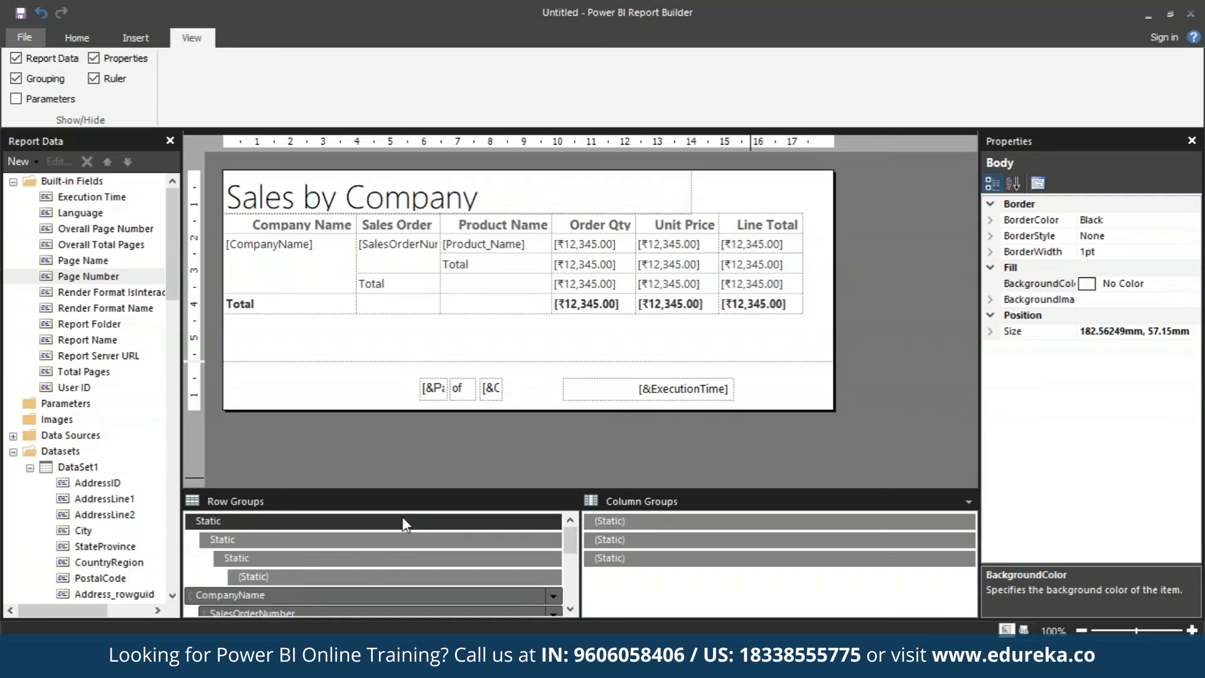
click(402, 521)
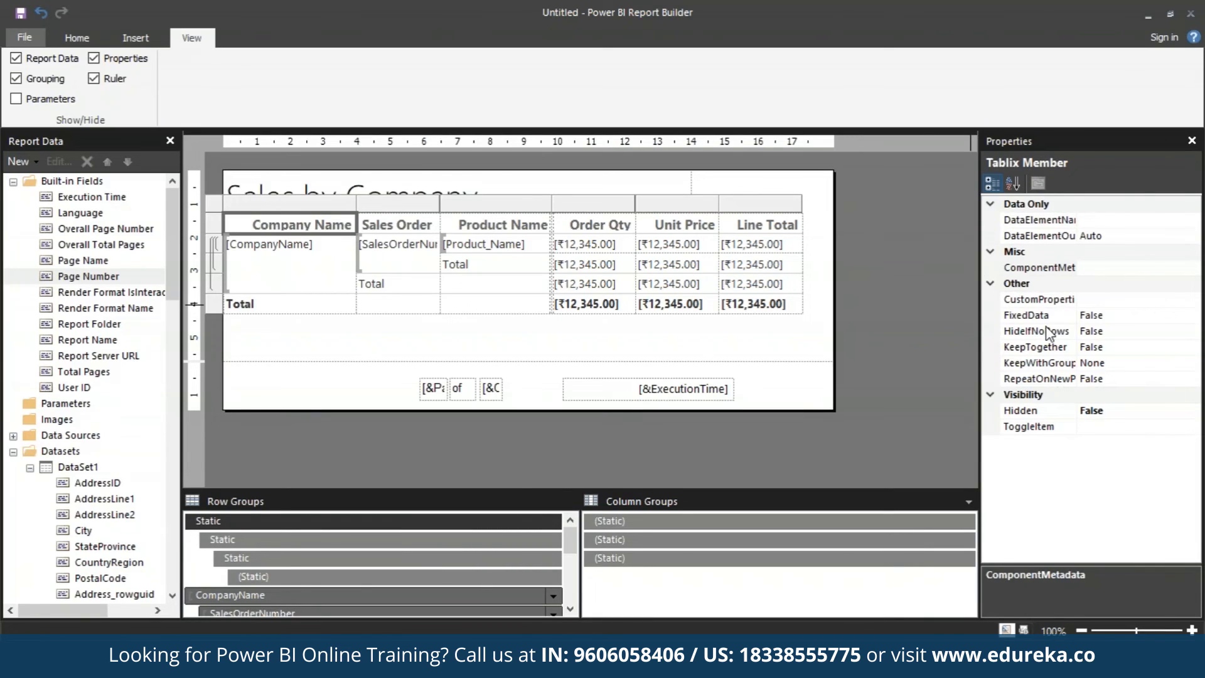
click(1097, 364)
text(After)
click(1110, 381)
double_click(1128, 385)
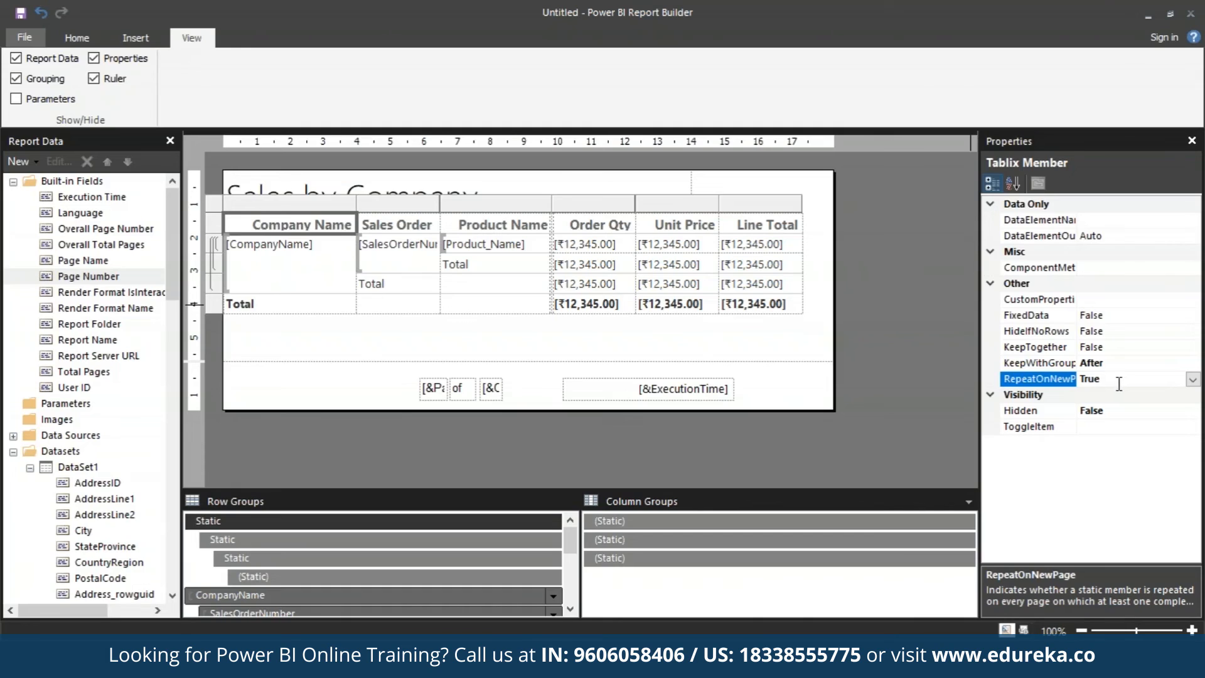
Run the report and check in print layout how the columns and headings fall on pages 1 to 4.
click(76, 38)
click(26, 91)
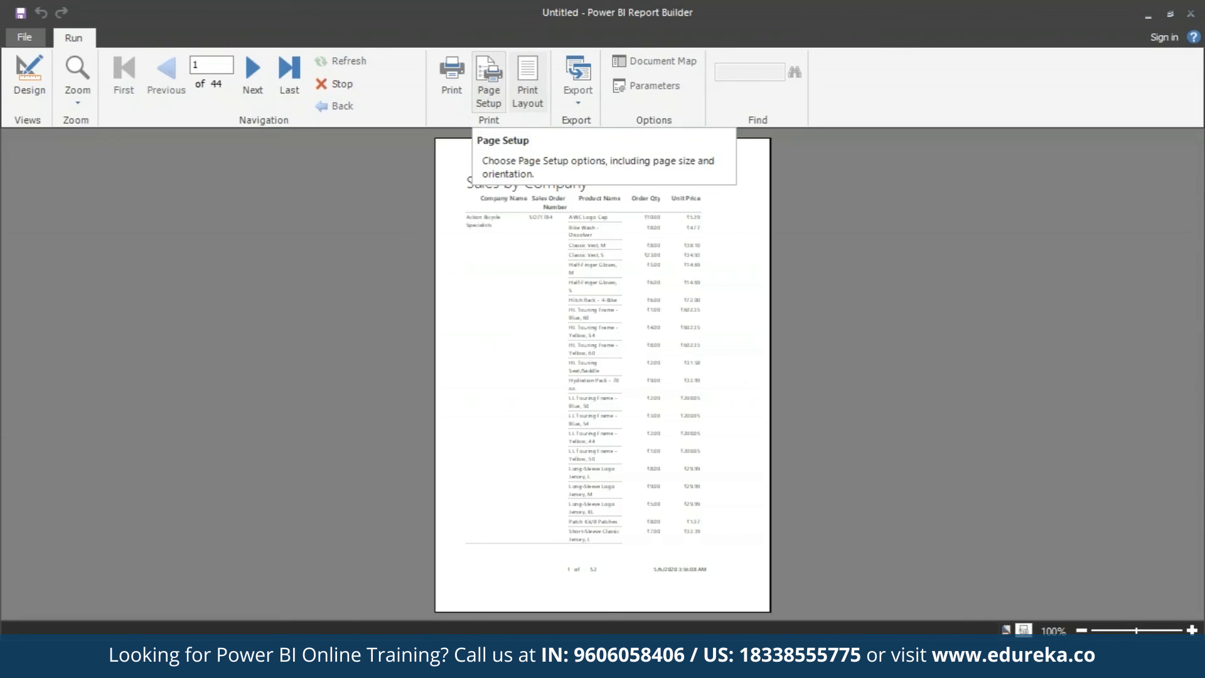
click(532, 79)
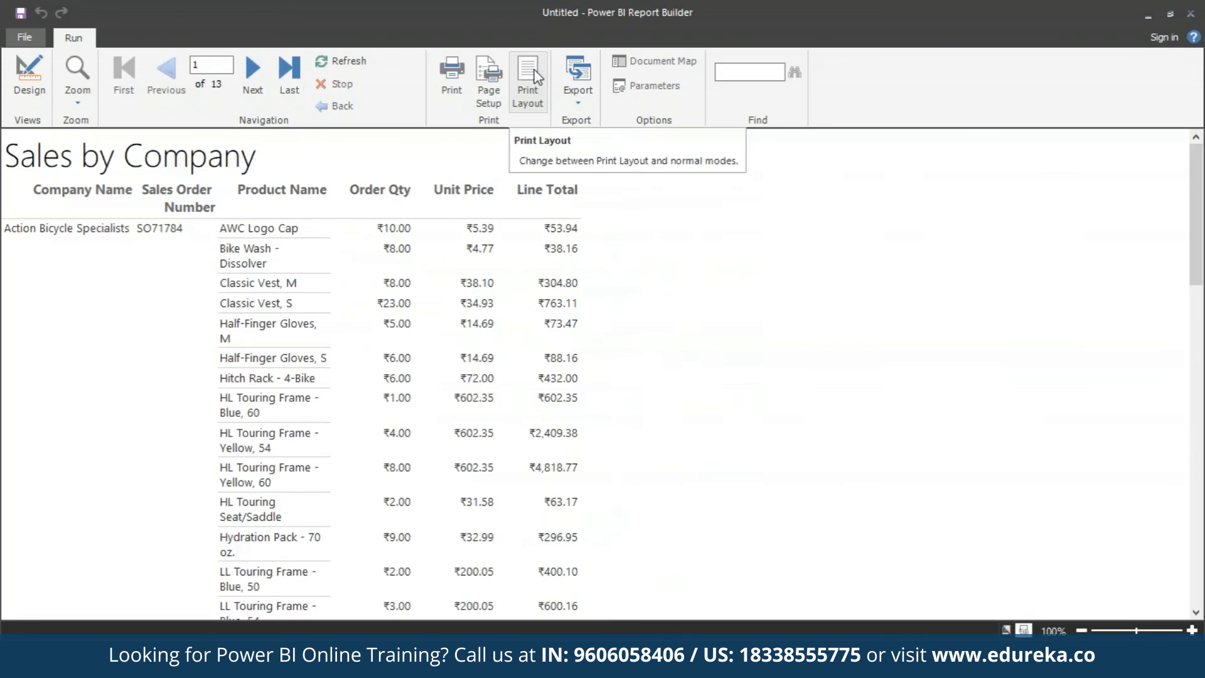
click(535, 78)
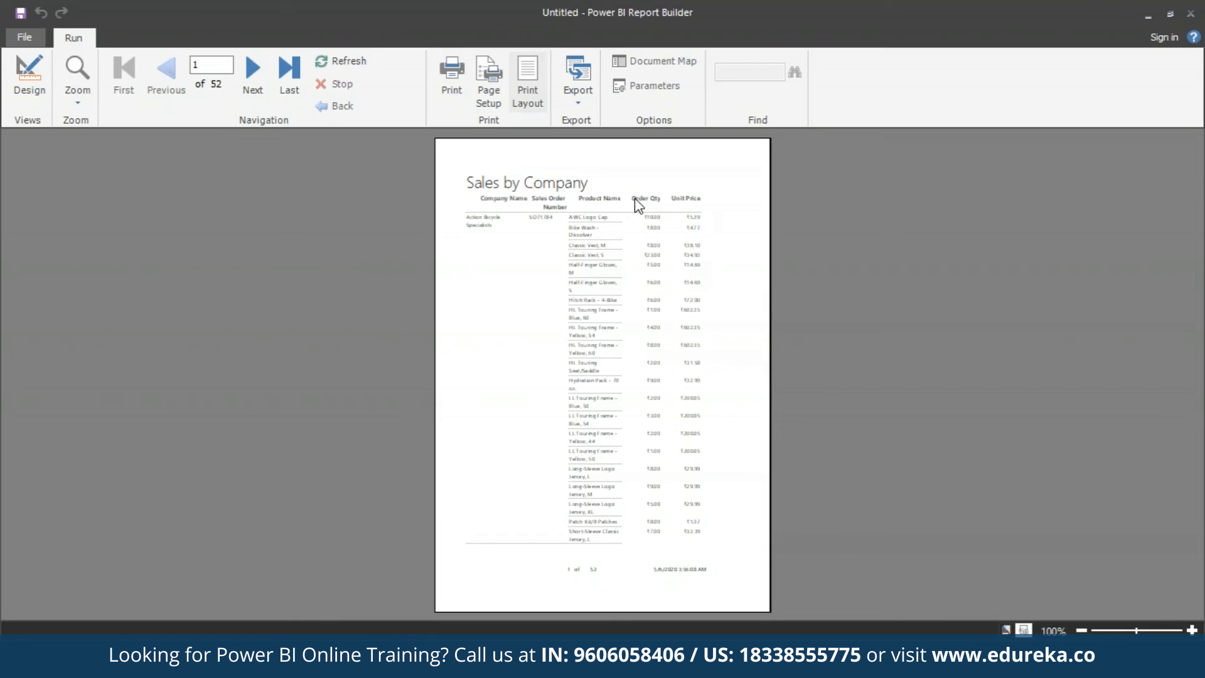
click(261, 81)
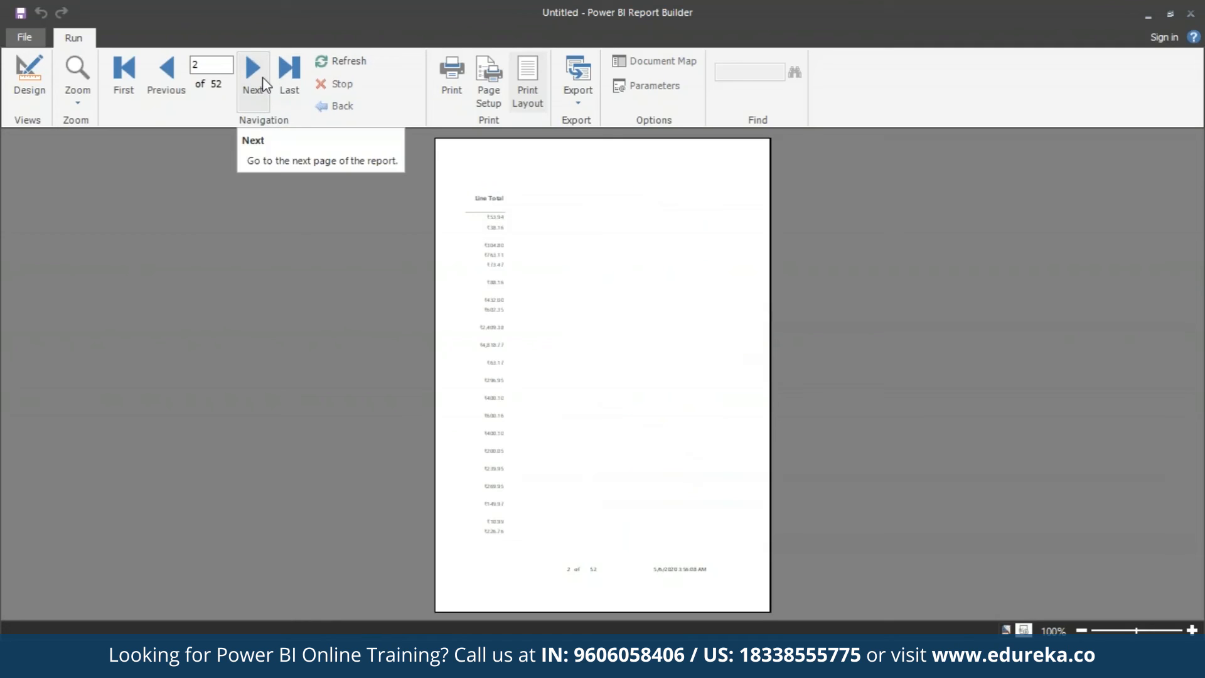
click(264, 85)
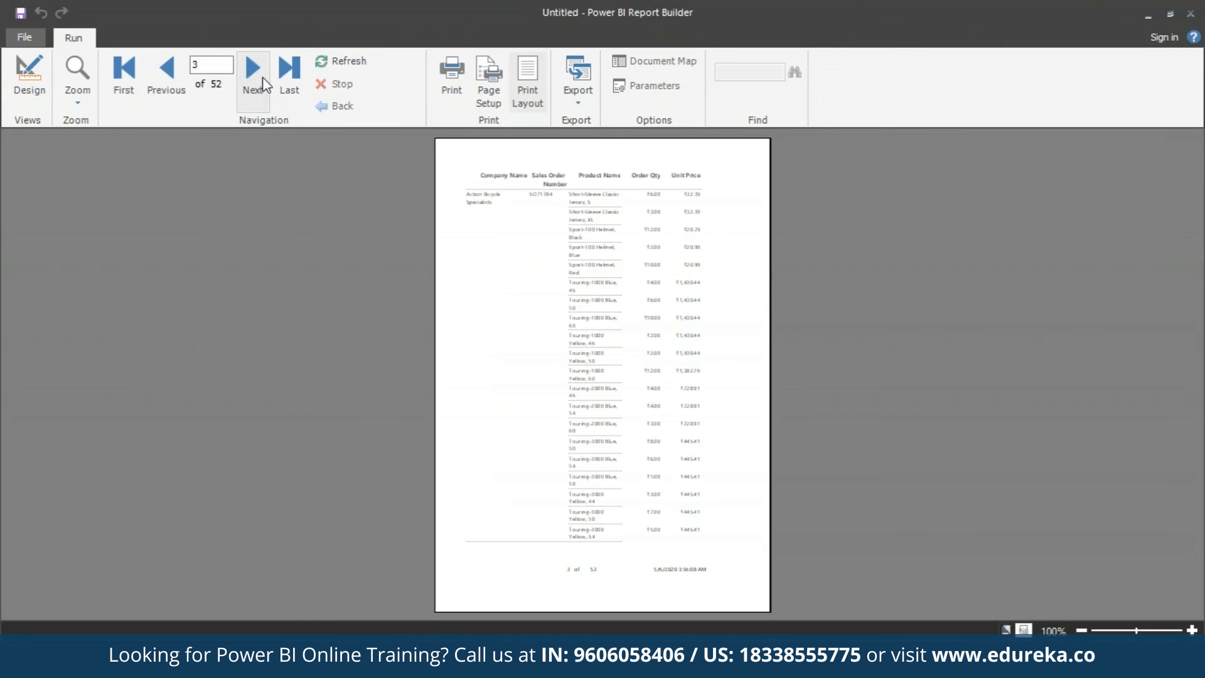
click(264, 85)
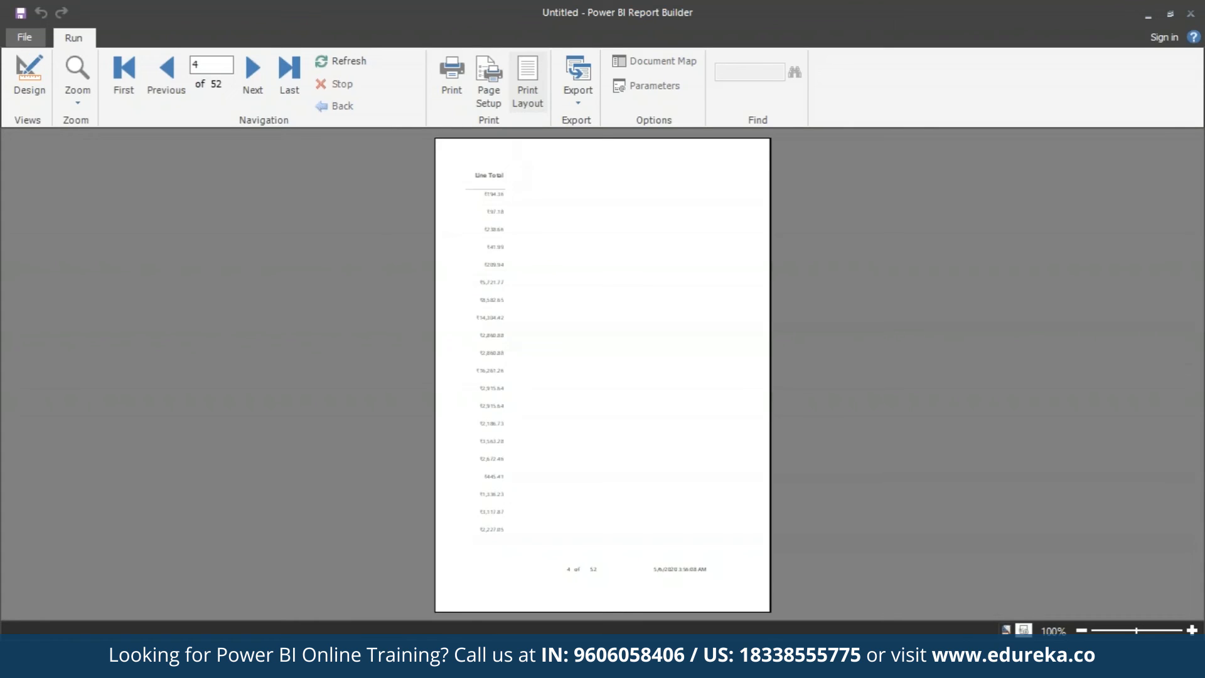
Return to the report design and narrow the whole table to about 14 cm.
click(32, 70)
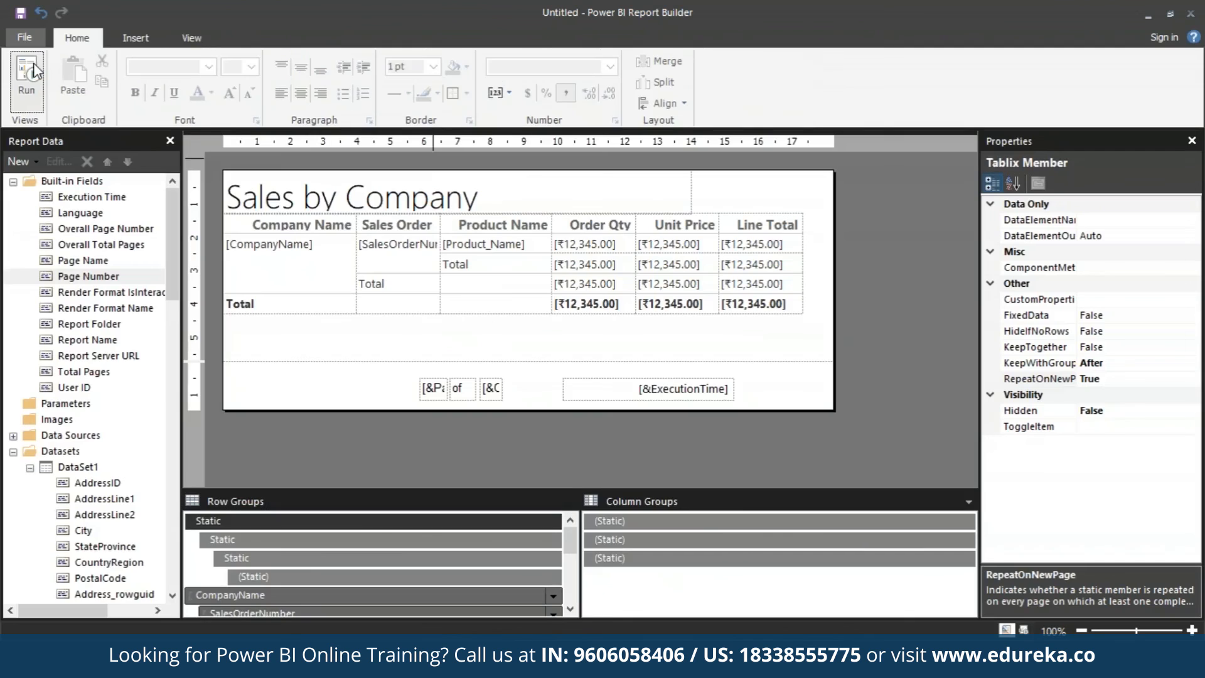
click(804, 214)
drag(804, 210, 694, 210)
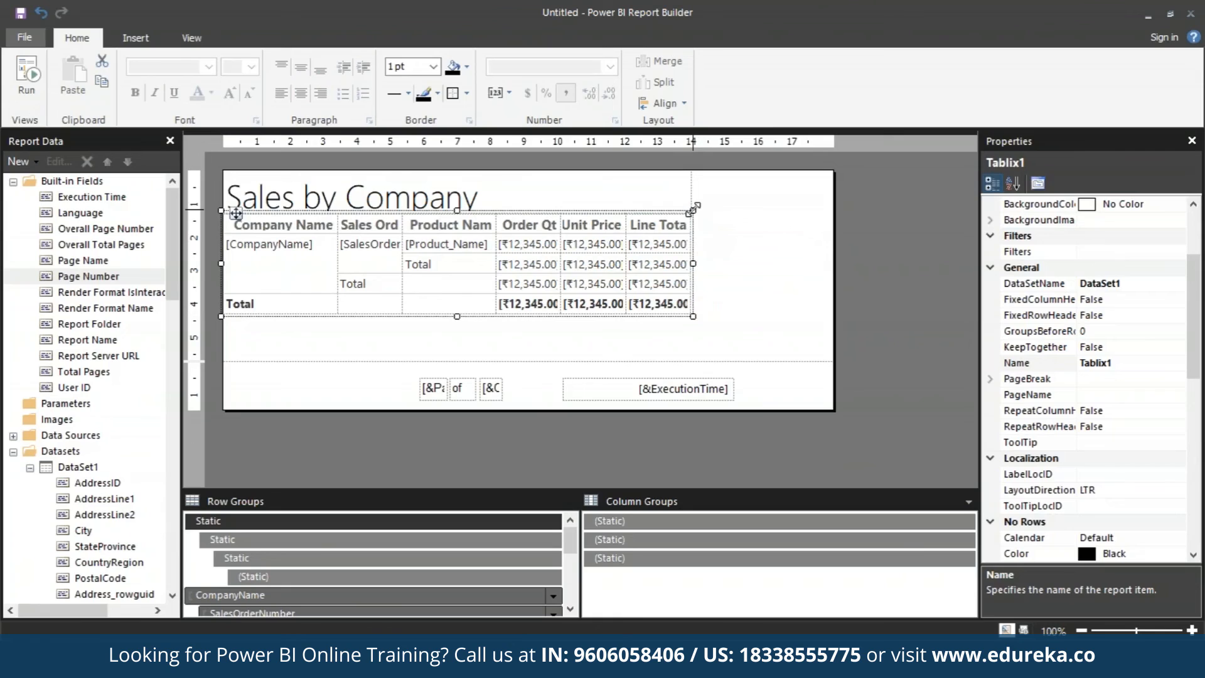
Slightly widen the Sales Order, Product Name, Order Qty, Unit Price and Line Total columns so their contents are less cut off.
click(659, 225)
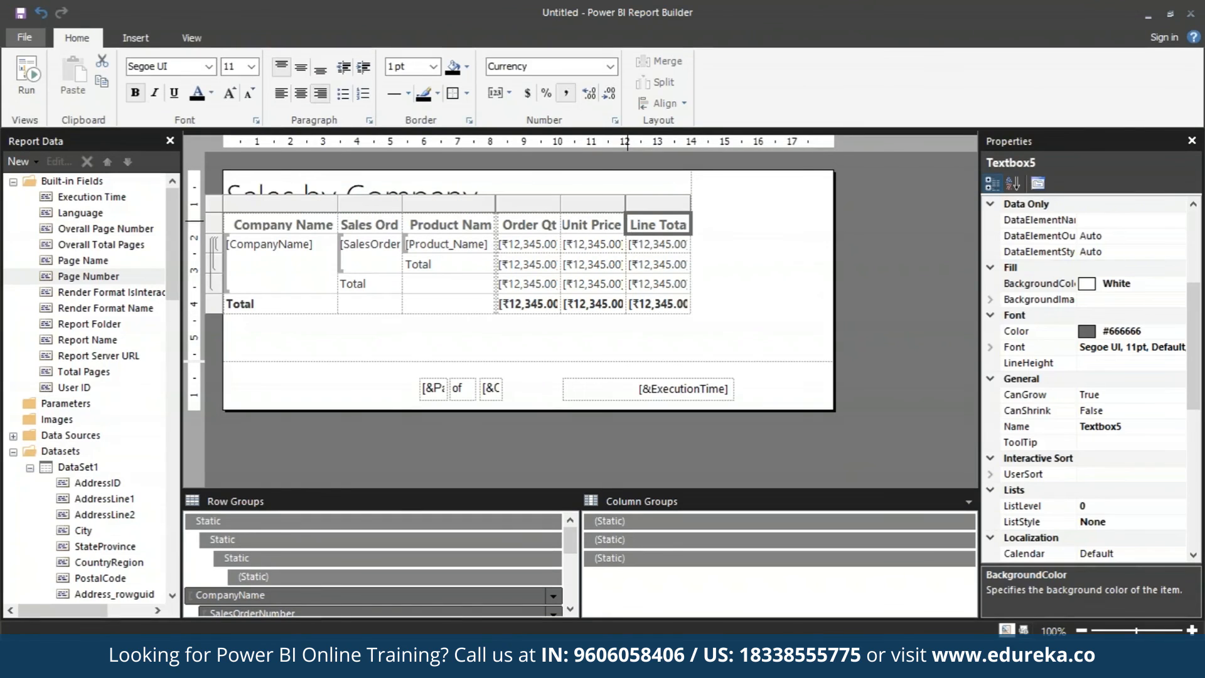
drag(626, 202, 691, 202)
drag(612, 210, 502, 206)
click(560, 206)
click(401, 205)
drag(402, 205, 417, 205)
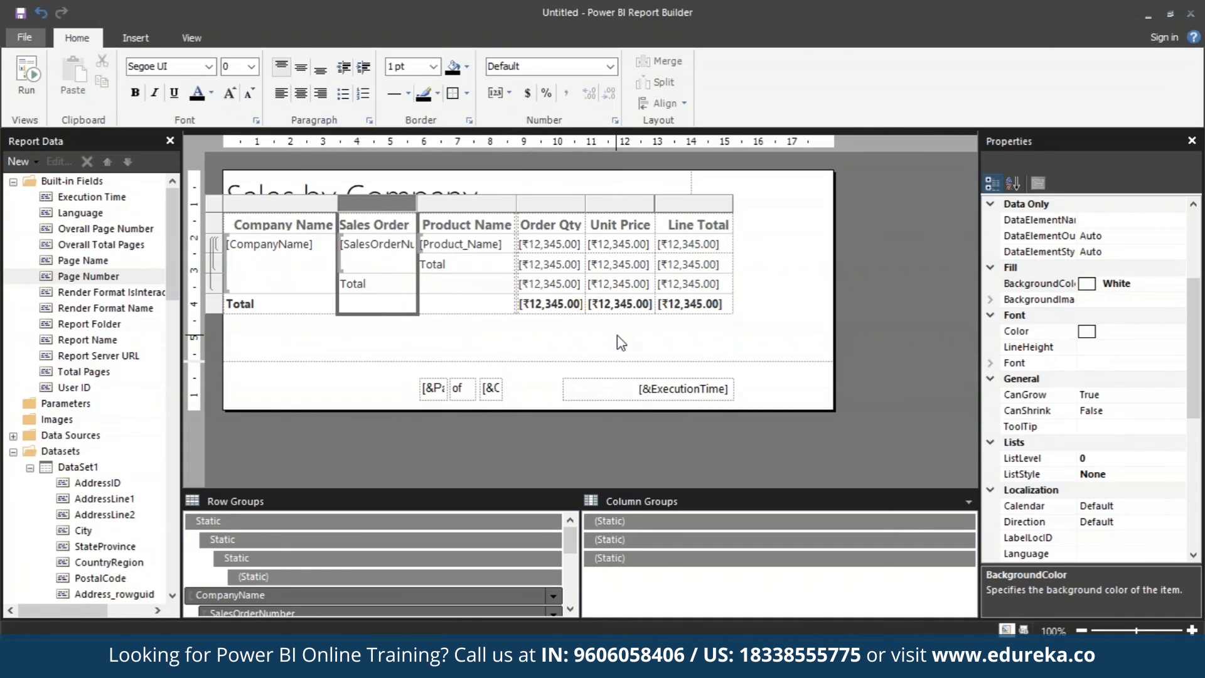
click(619, 342)
Run the report again and check the first page and the last two pages in print layout.
click(39, 94)
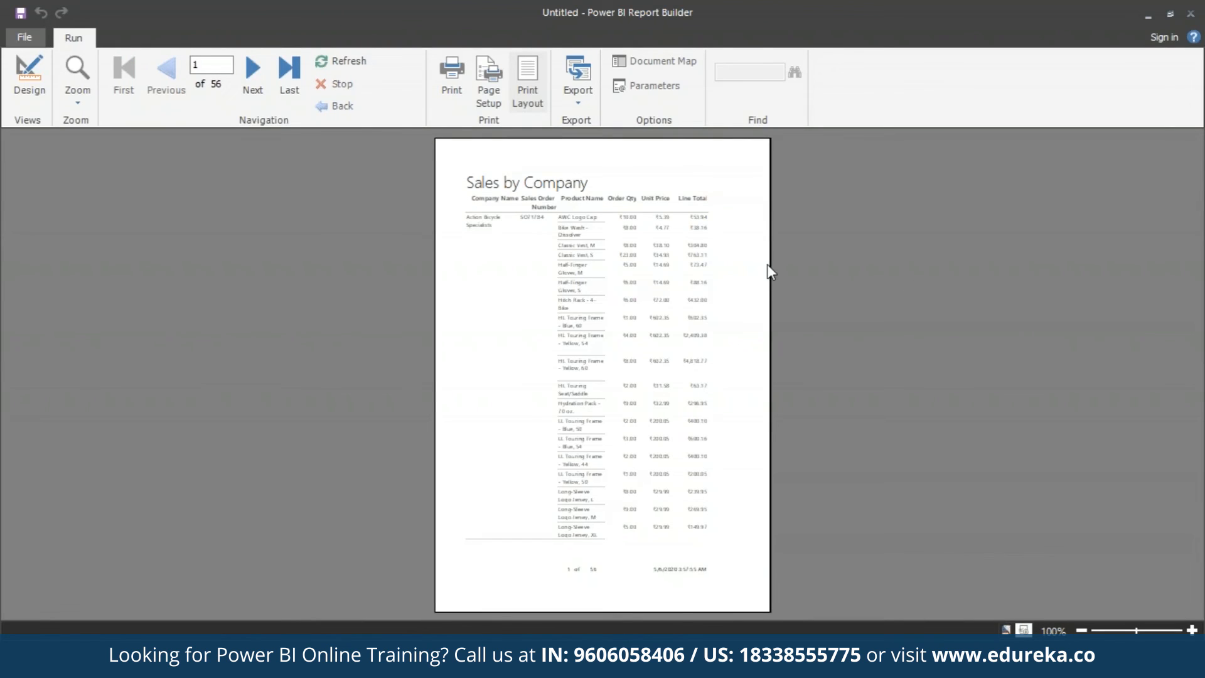
click(296, 81)
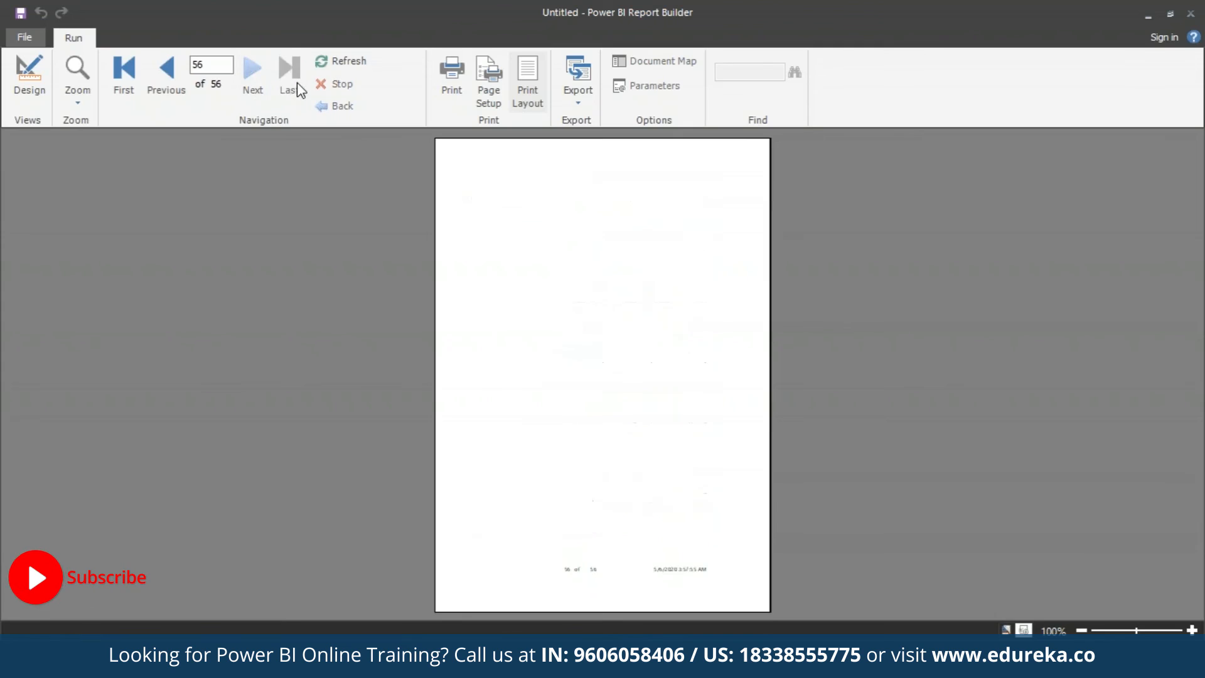
click(166, 72)
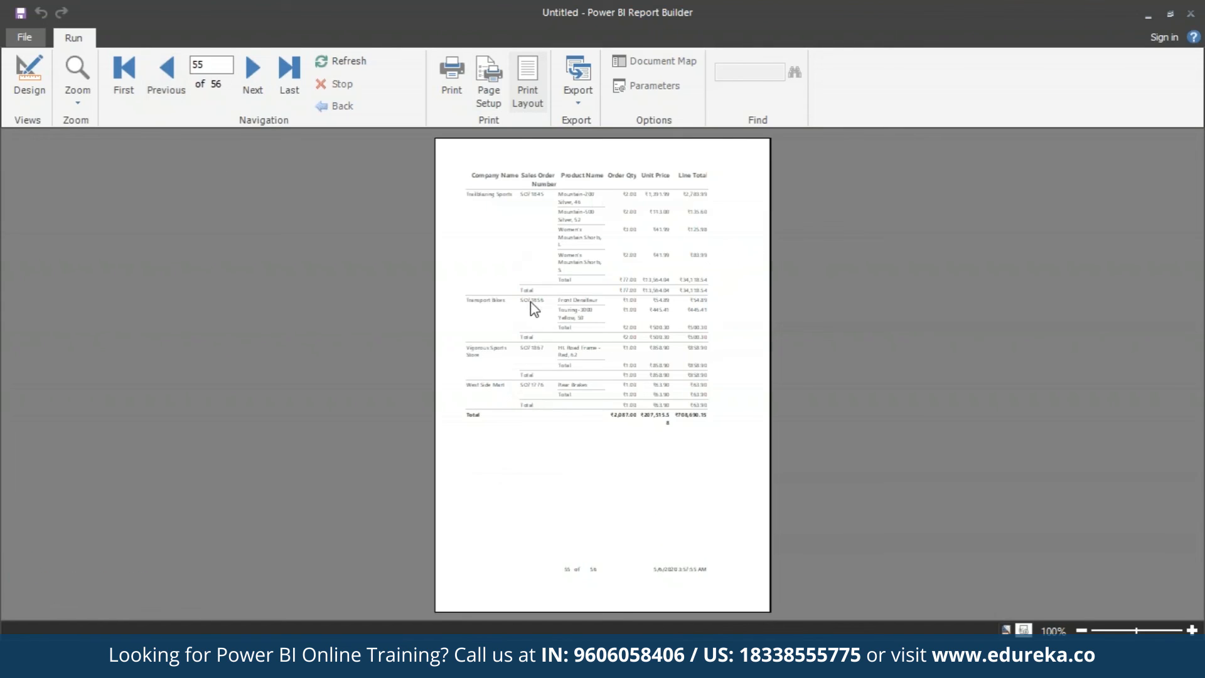
click(123, 70)
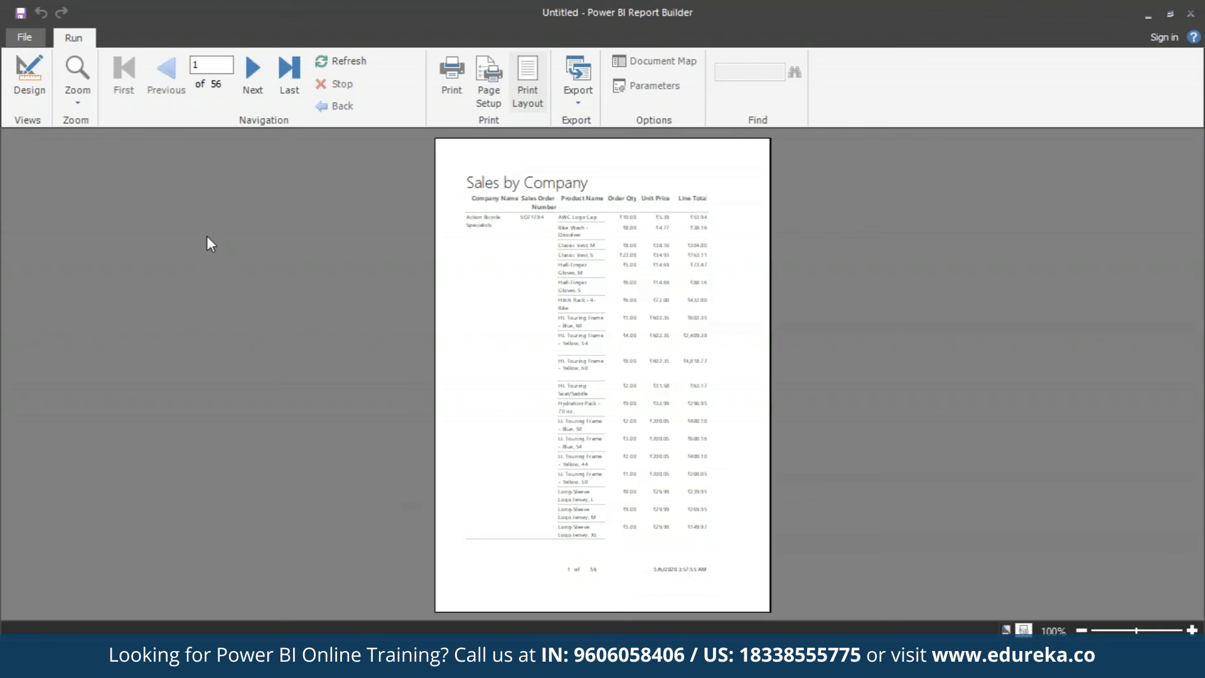
Turn off print layout and look through the first page down to its footer and back to the title.
click(527, 72)
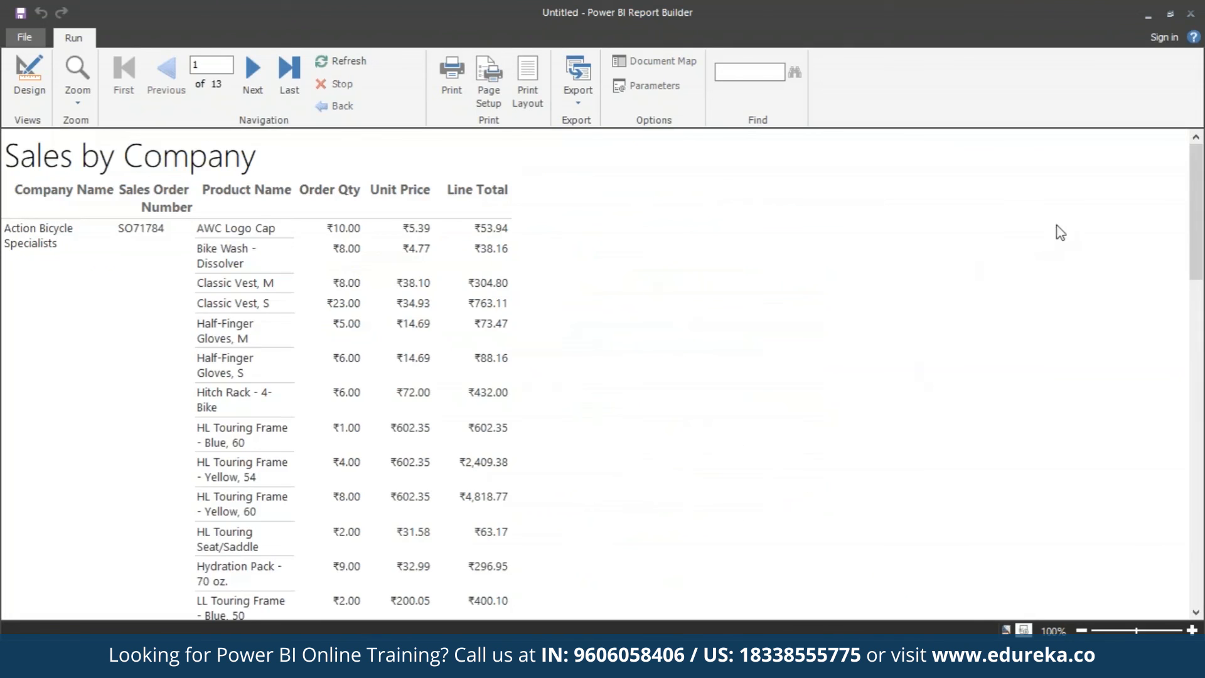
drag(1198, 179, 1198, 505)
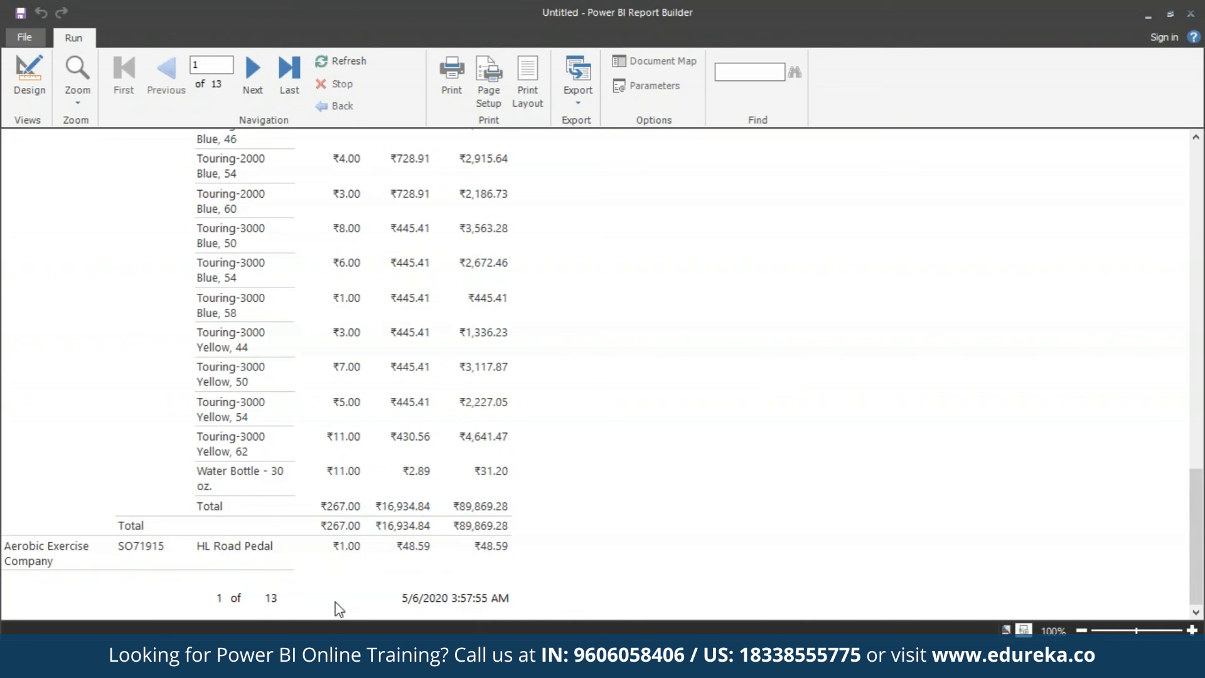
click(1198, 179)
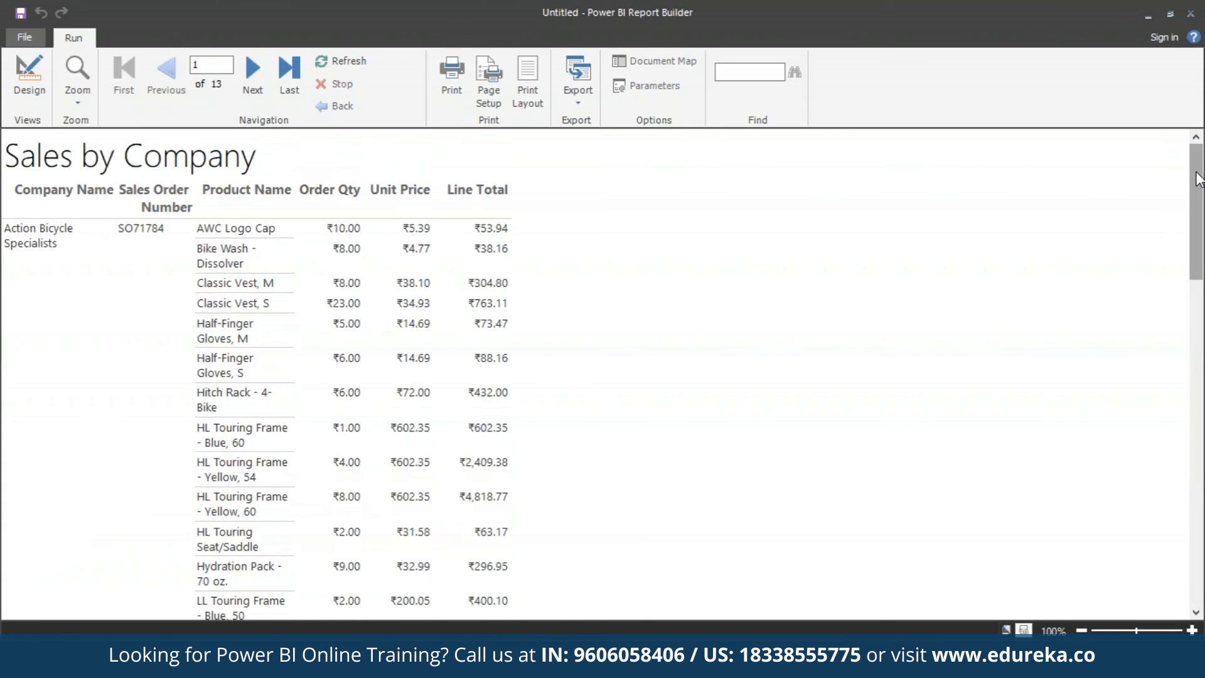